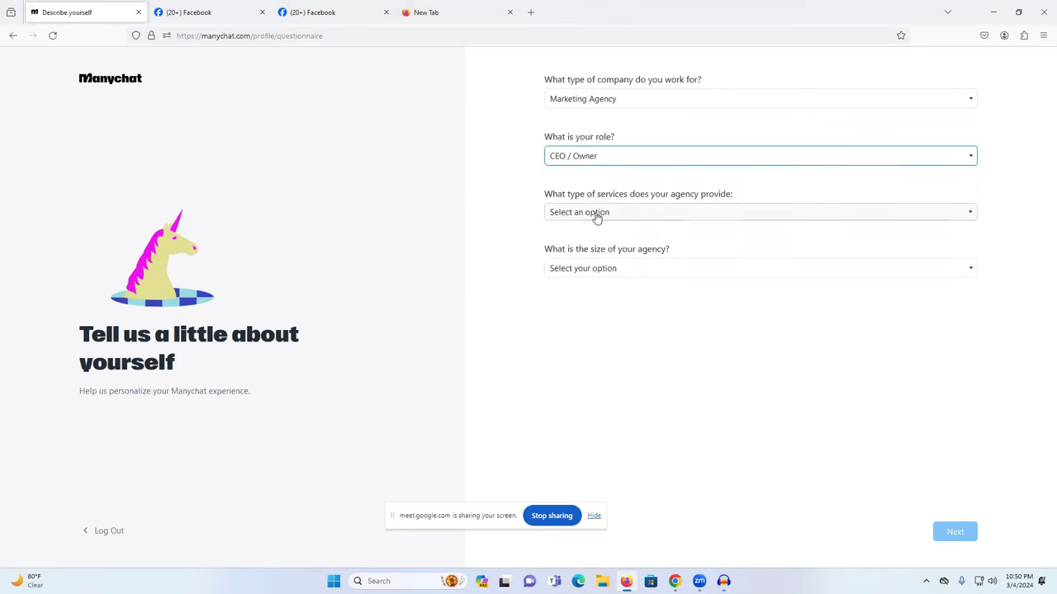
# Step: Set the agency's services to Digital Marketing, SEO / Search Engine Marketing, Social Media Marketing, PPC / Advertising services and Email Marketing
pyautogui.click(584, 237)
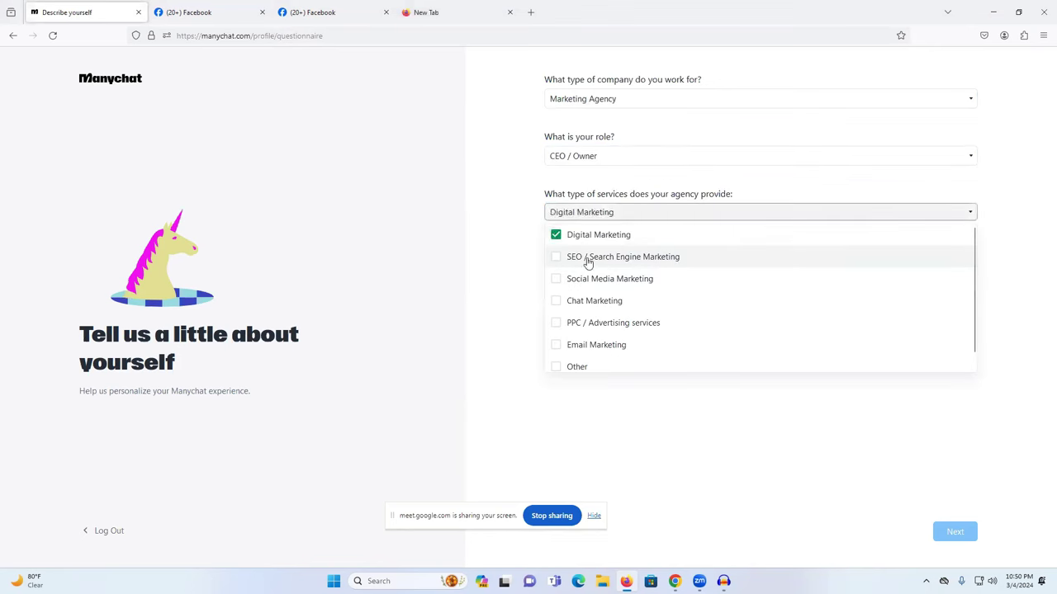
pyautogui.click(558, 259)
pyautogui.click(557, 279)
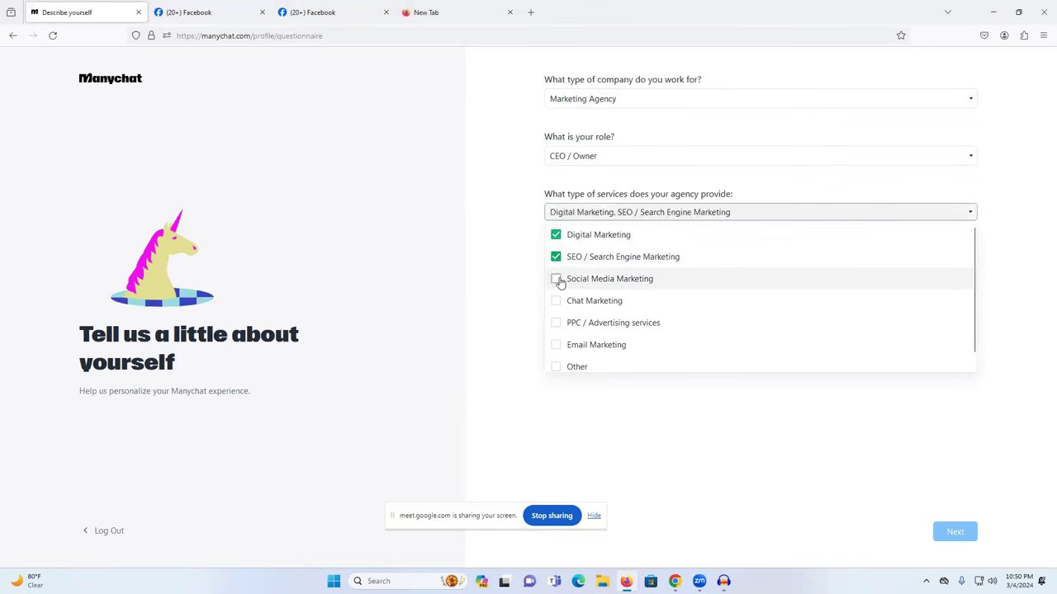
pyautogui.click(556, 323)
pyautogui.click(556, 345)
pyautogui.click(521, 350)
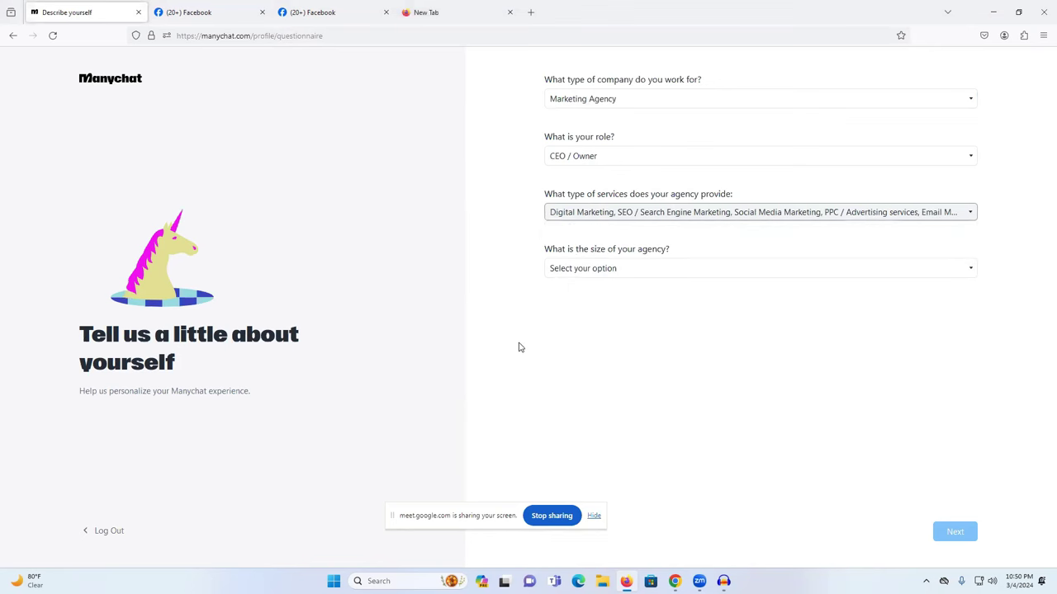
# Step: Set the agency size to Small (1-5) and submit the profile questionnaire
pyautogui.click(559, 268)
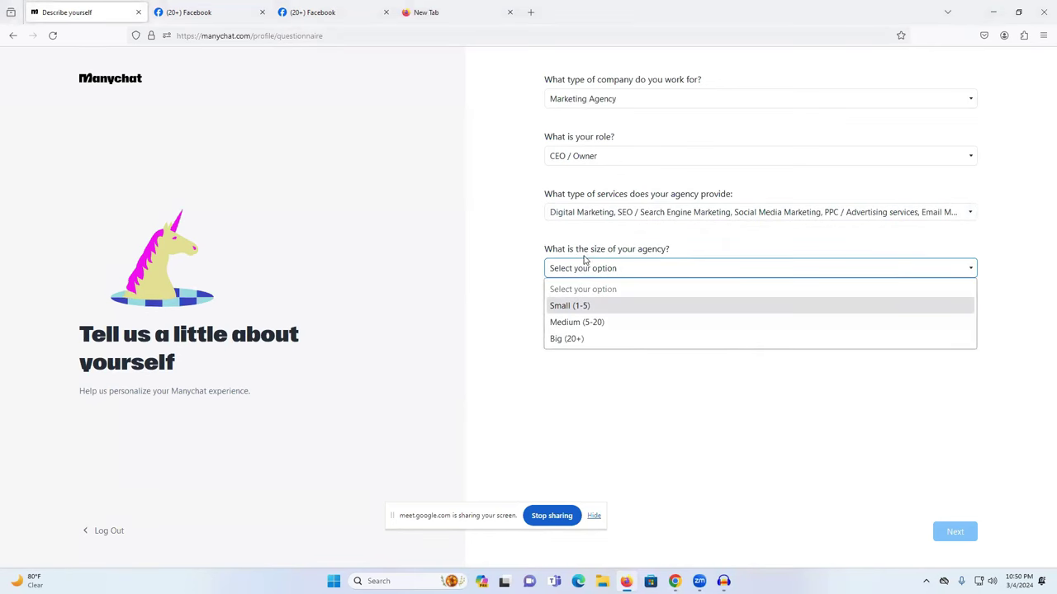
pyautogui.click(606, 310)
pyautogui.click(968, 531)
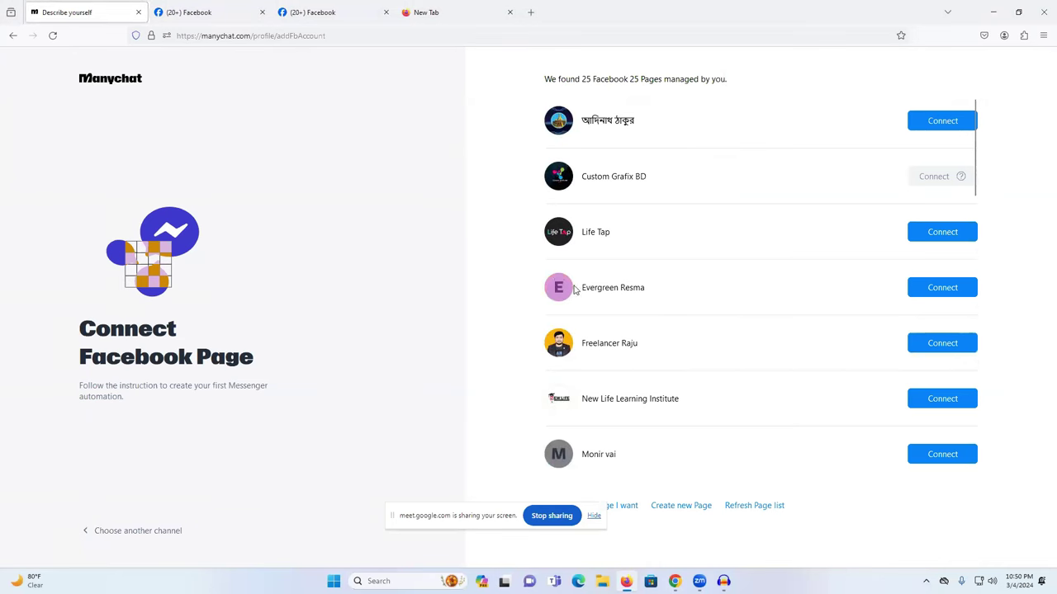
pyautogui.scroll(-2, 651, 304)
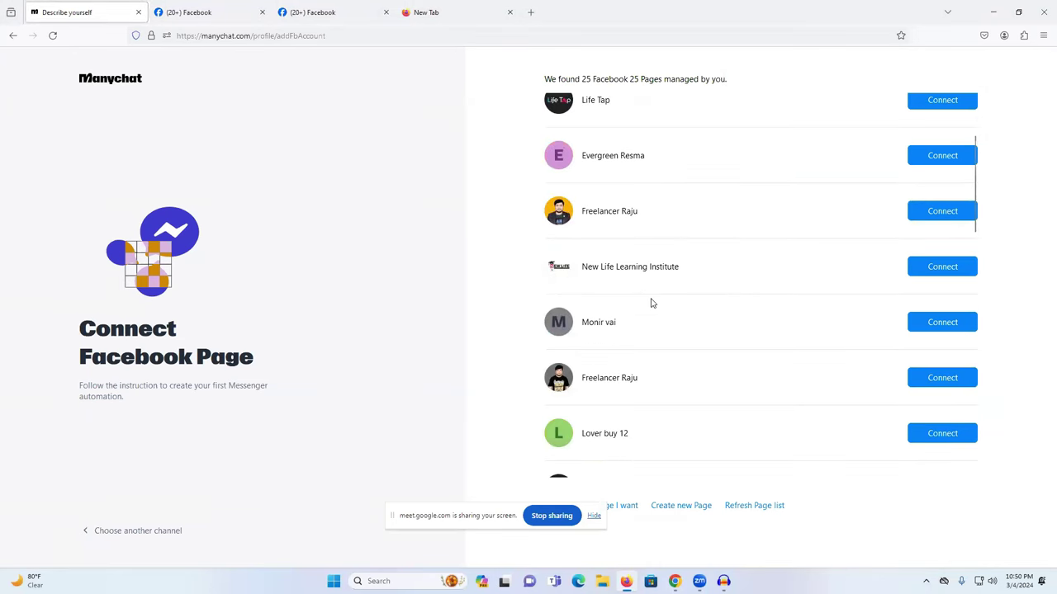
pyautogui.scroll(2, 650, 303)
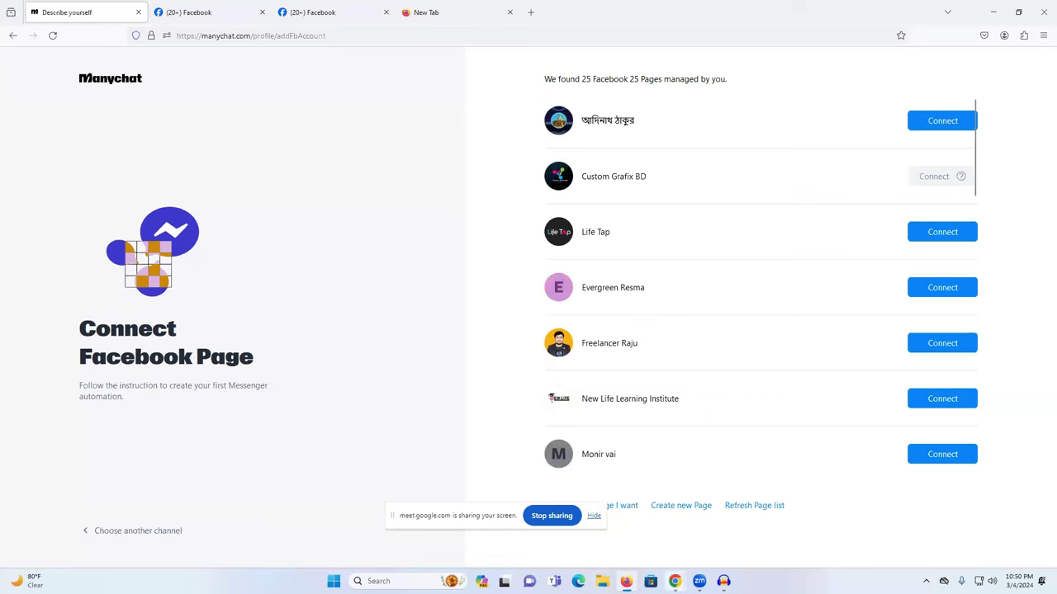
# Step: Switch to the Google Meet call in Chrome to admit the waiting participant, and return to Manychat in Firefox
pyautogui.moveTo(675, 581)
pyautogui.click(633, 547)
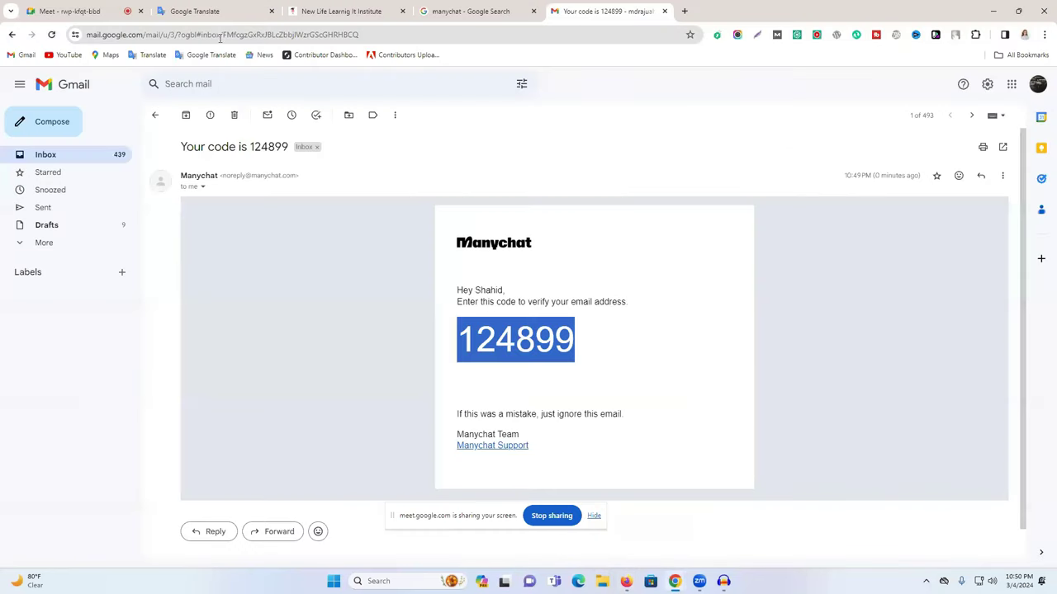
pyautogui.click(66, 11)
pyautogui.click(978, 506)
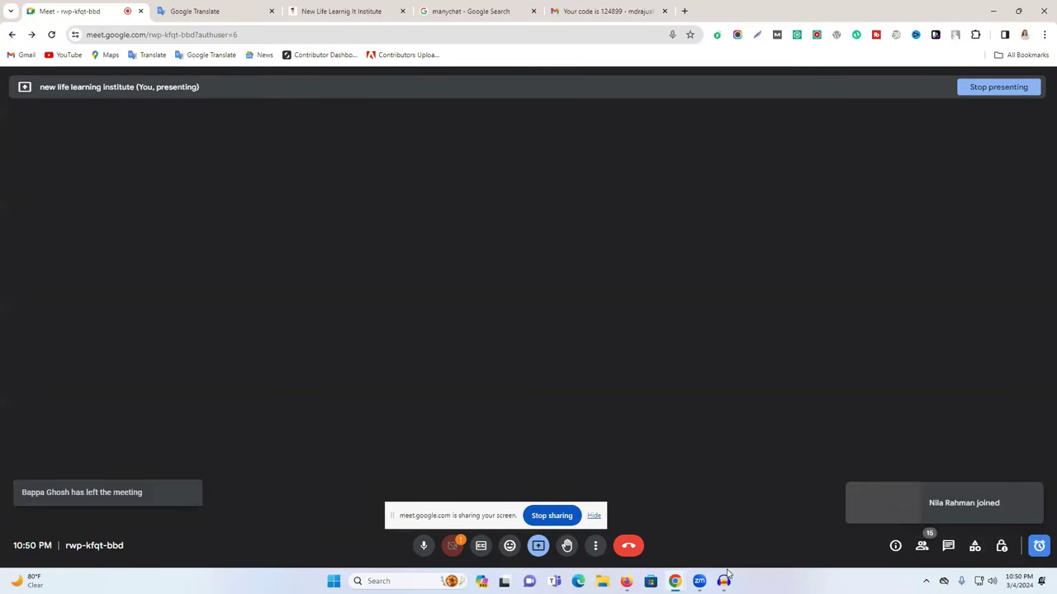
pyautogui.click(696, 560)
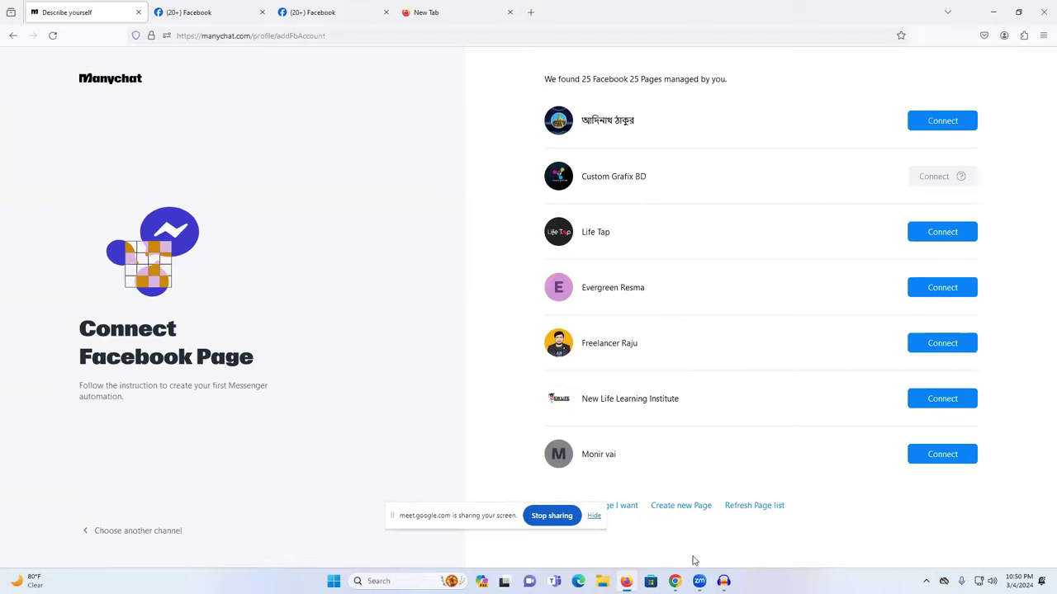
# Step: Connect the Facebook page listed directly above Lover buy 12 and continue past the congratulations page
pyautogui.scroll(-6, 745, 293)
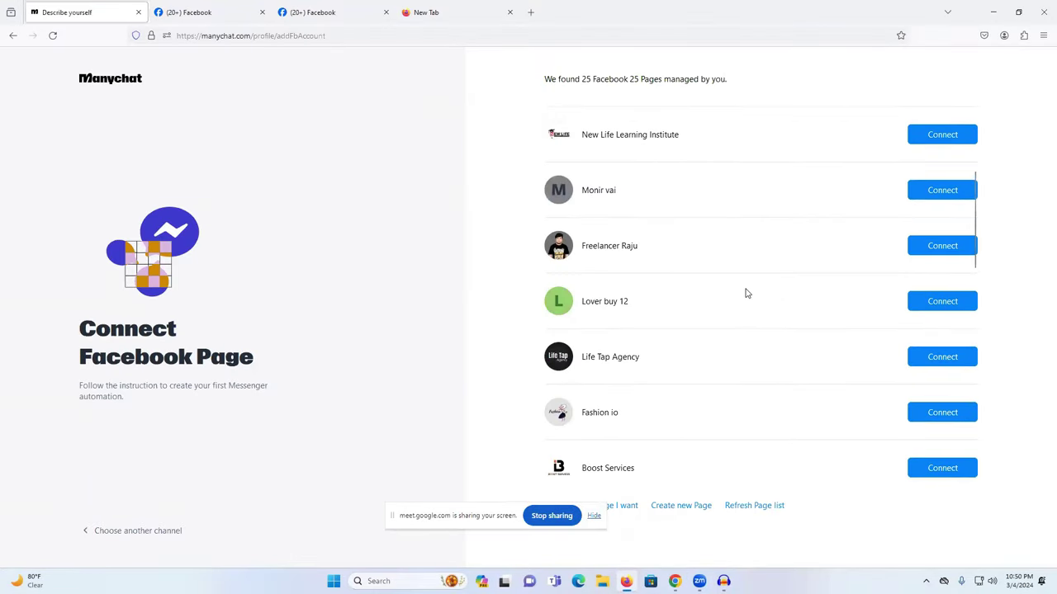
pyautogui.scroll(2, 746, 294)
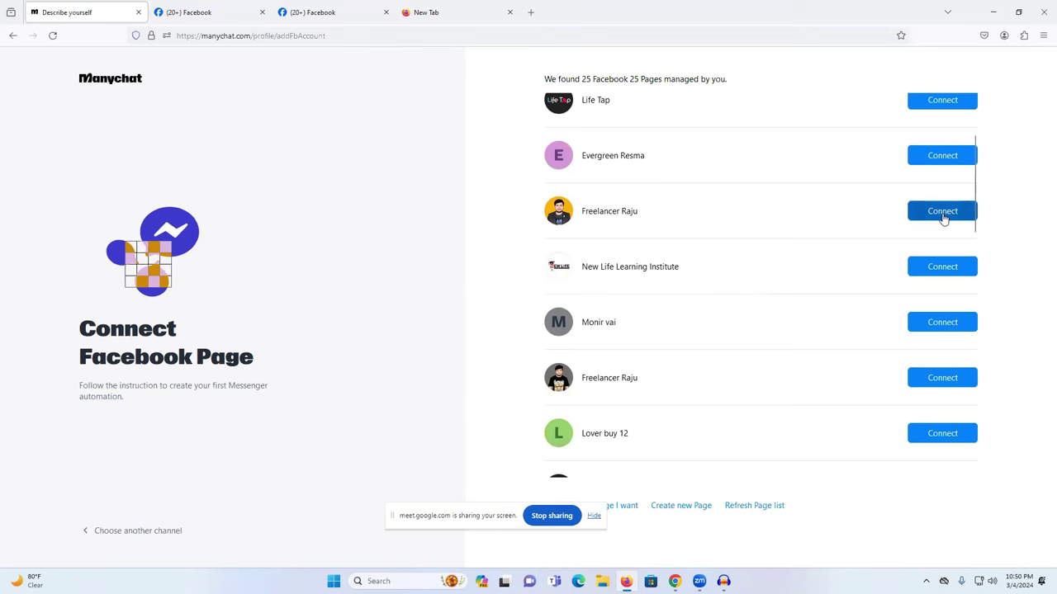
pyautogui.scroll(-1, 729, 352)
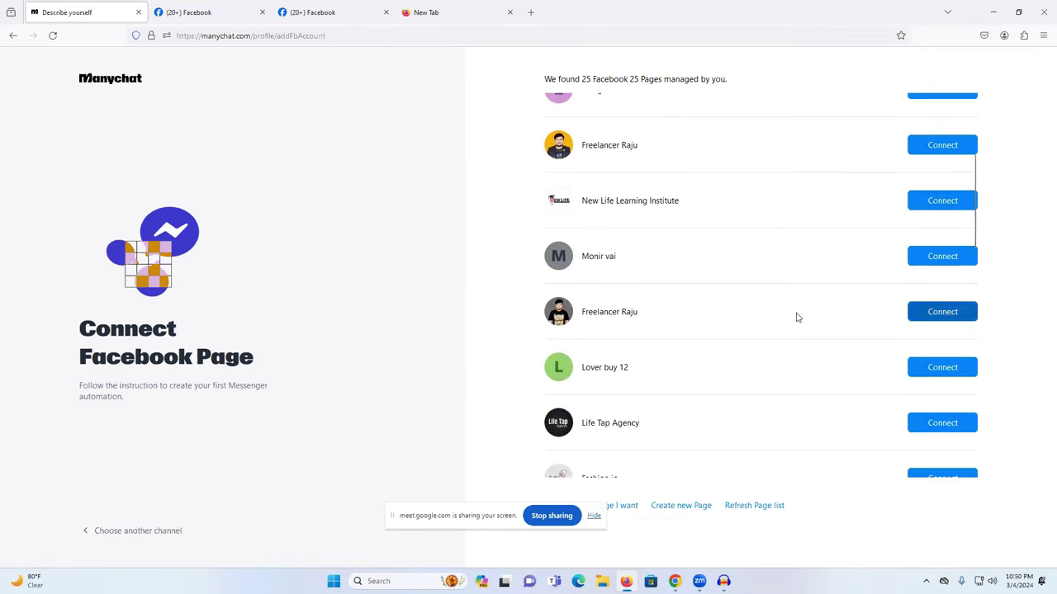
pyautogui.click(946, 315)
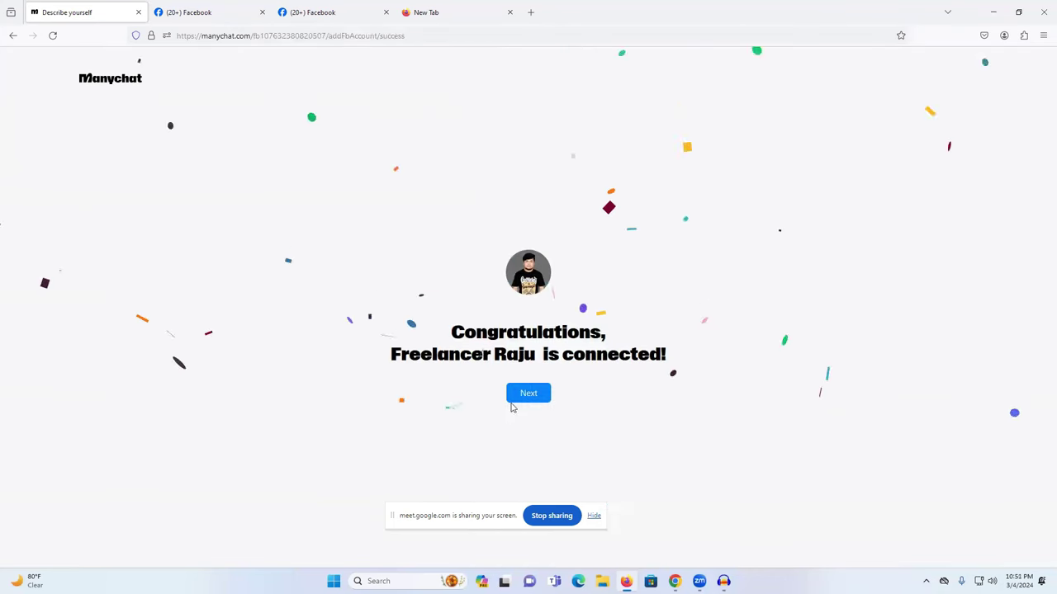
pyautogui.moveTo(388, 329); pyautogui.dragTo(762, 353)
pyautogui.click(763, 355)
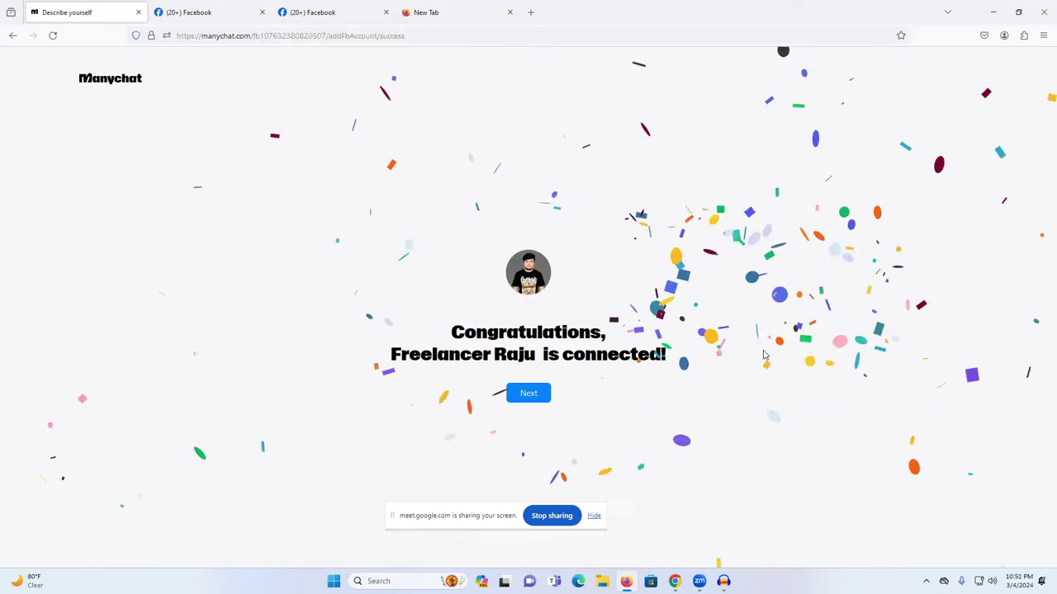
pyautogui.click(526, 397)
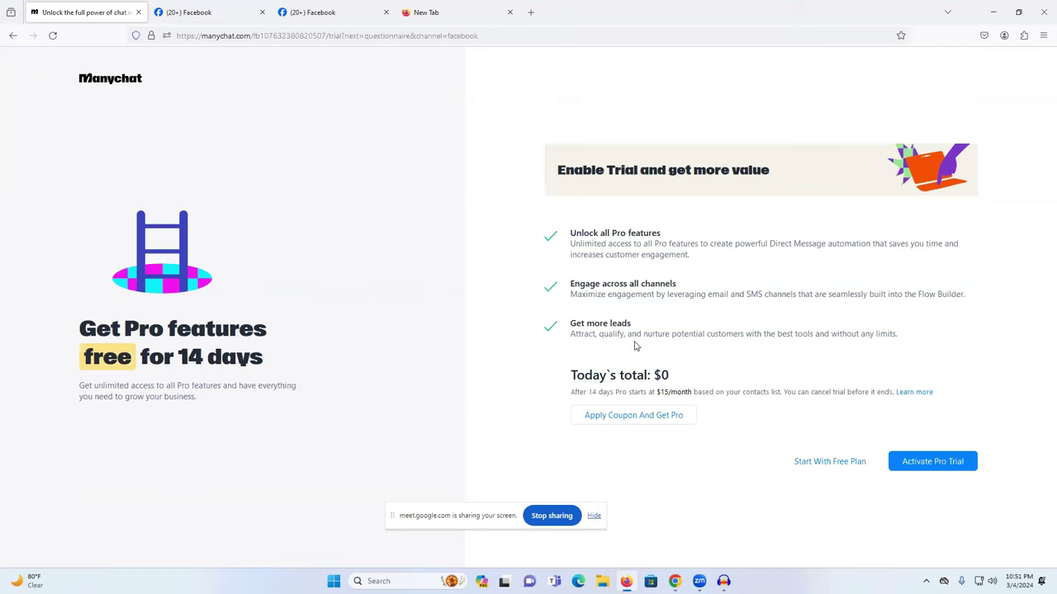
# Step: Review the pricing terms of the Pro trial offer and start with the free plan instead
pyautogui.moveTo(589, 393); pyautogui.dragTo(696, 393)
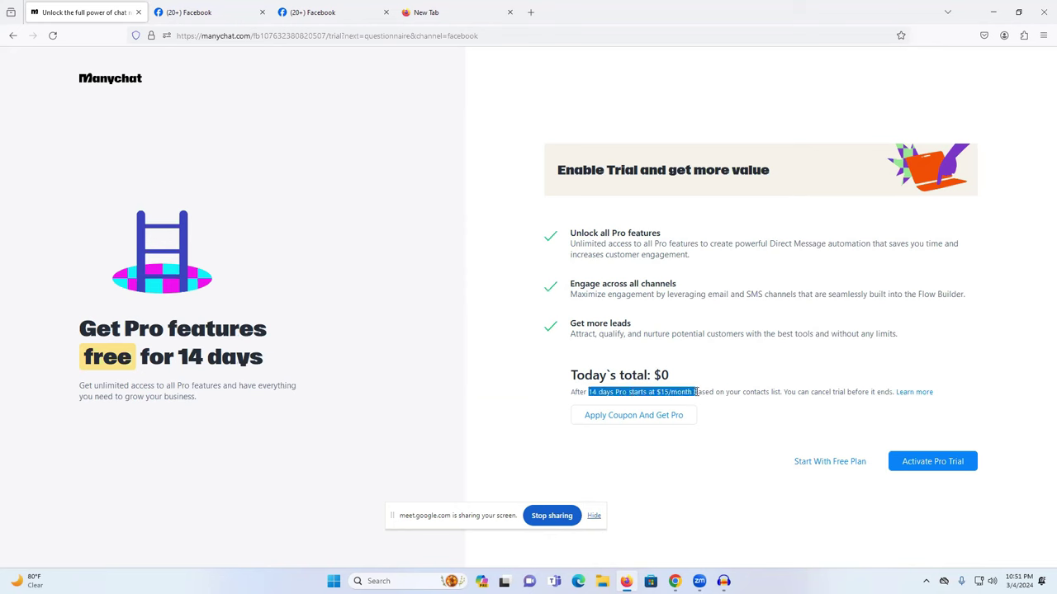
pyautogui.doubleClick(661, 393)
pyautogui.moveTo(655, 374); pyautogui.dragTo(793, 379)
pyautogui.moveTo(647, 392); pyautogui.dragTo(713, 393)
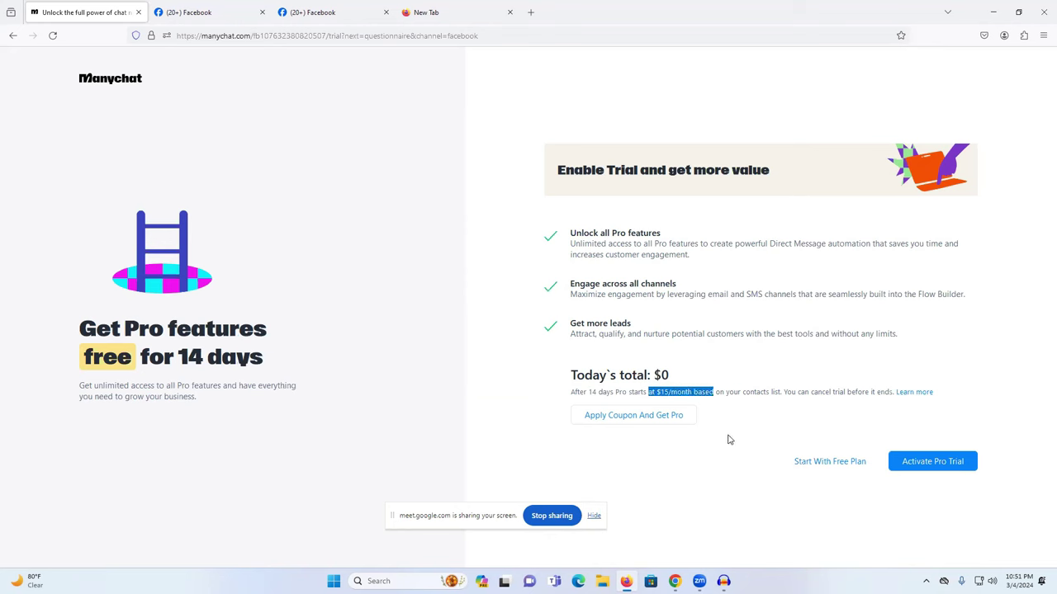
pyautogui.click(805, 470)
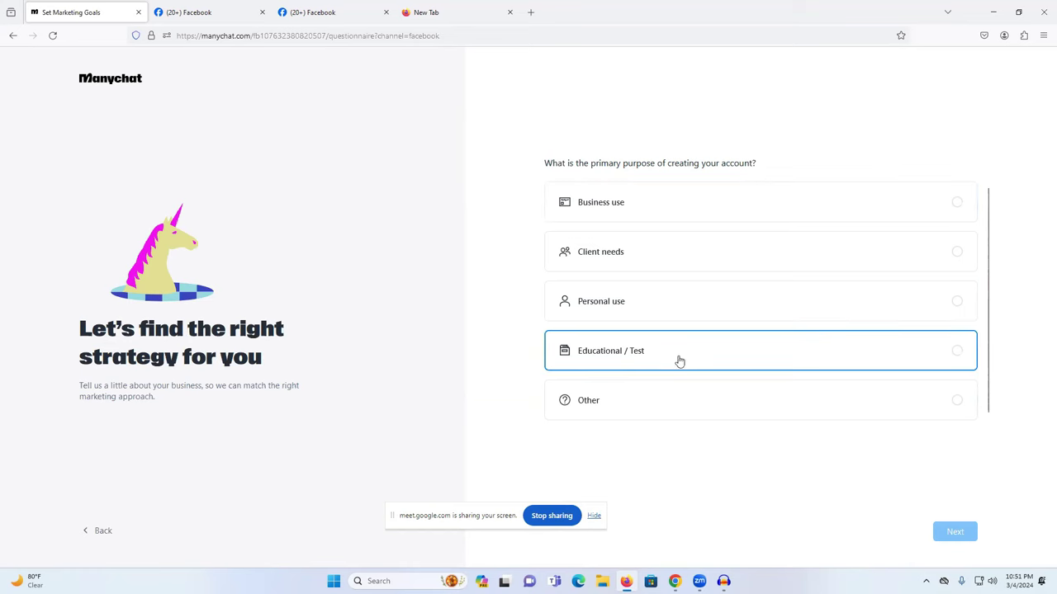
# Step: Choose Personal use as the primary purpose of the account and continue to the next question
pyautogui.click(703, 364)
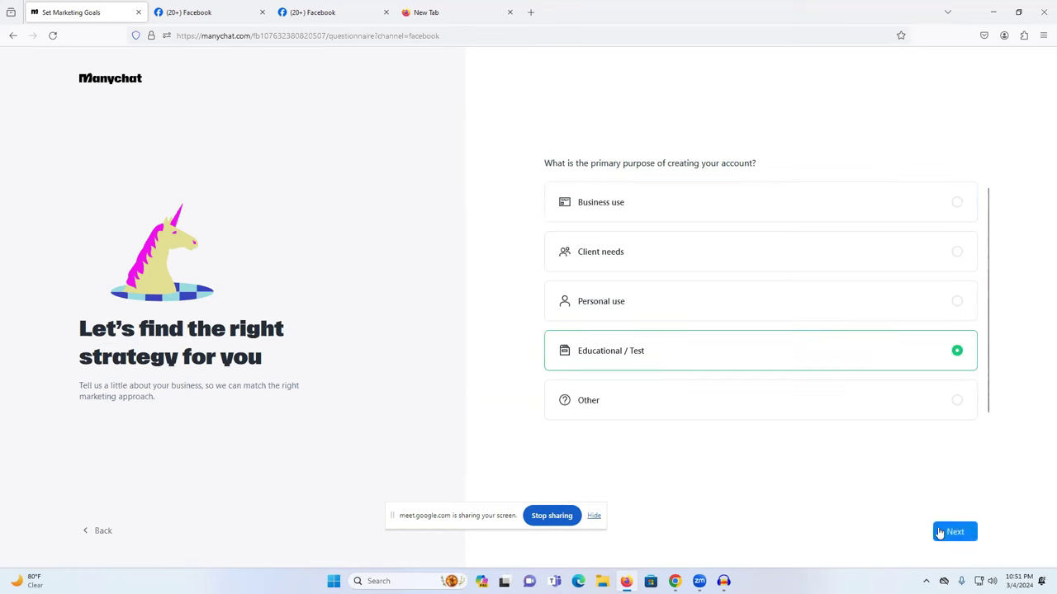
pyautogui.click(648, 312)
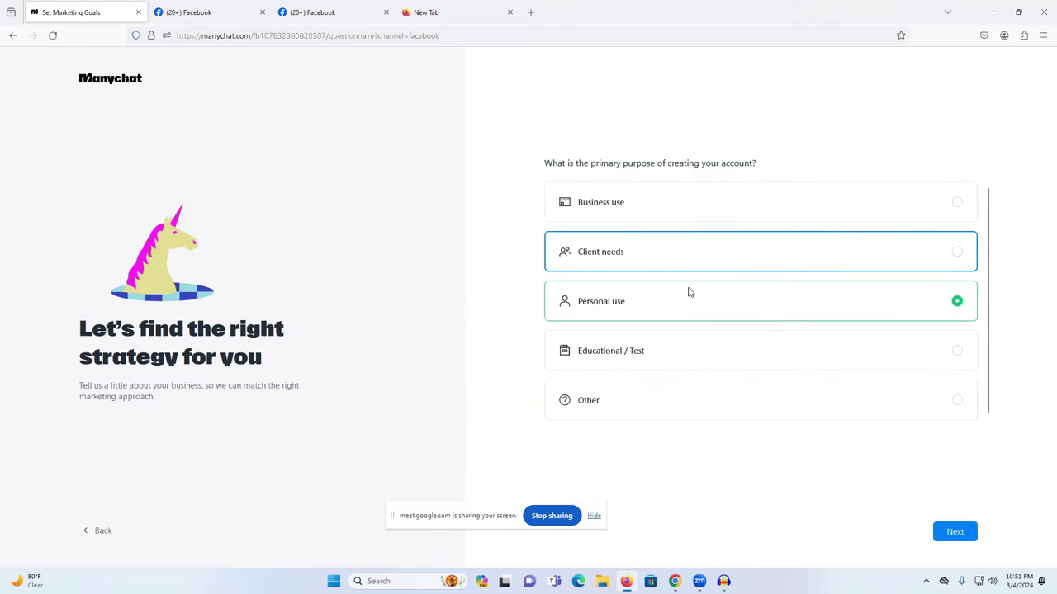
pyautogui.click(976, 535)
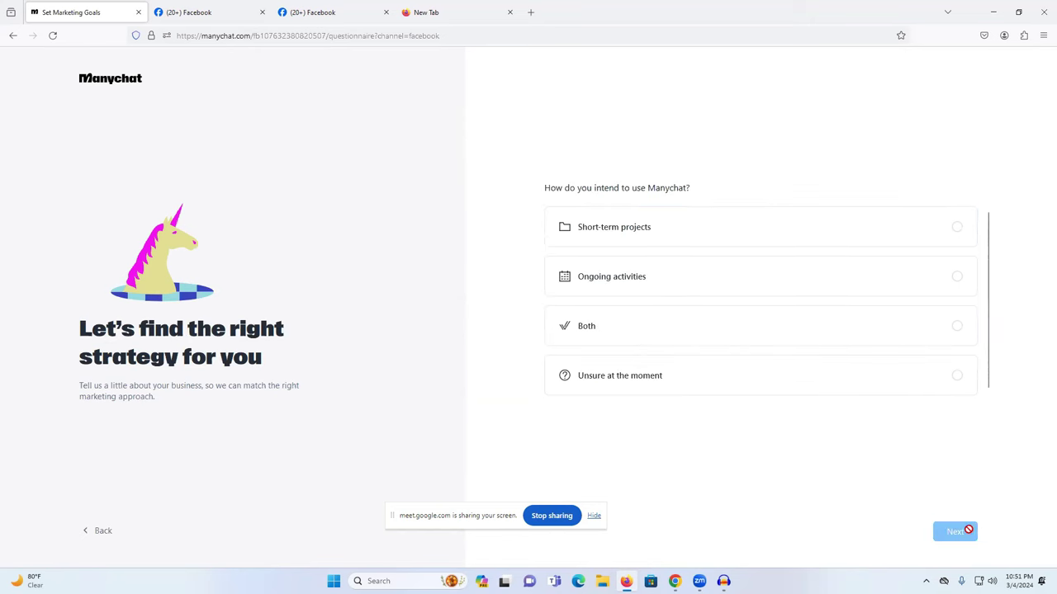
# Step: Answer Short-term projects for the intended use of Manychat and Personal project for the intent
pyautogui.click(686, 231)
pyautogui.click(952, 528)
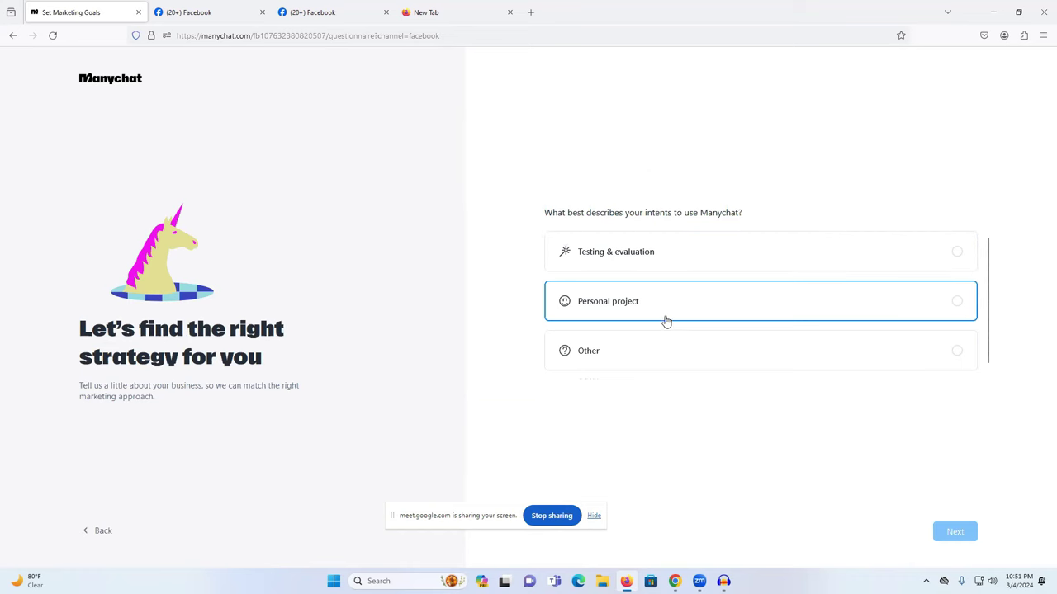
pyautogui.click(644, 301)
pyautogui.click(953, 533)
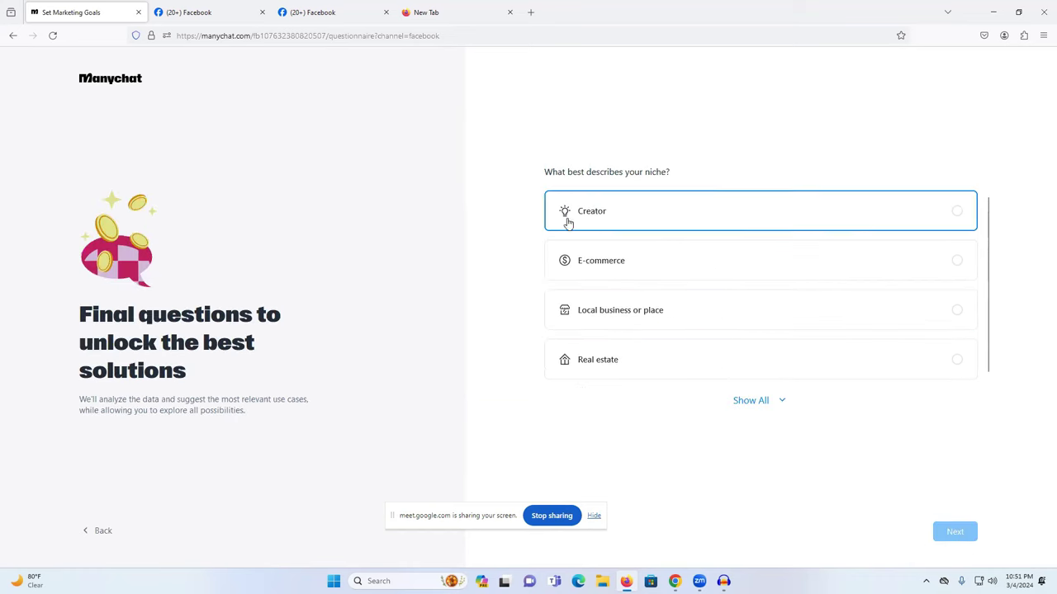
# Step: Choose Creator as the niche and only Promoting my own services as the way of monetizing the account
pyautogui.click(632, 222)
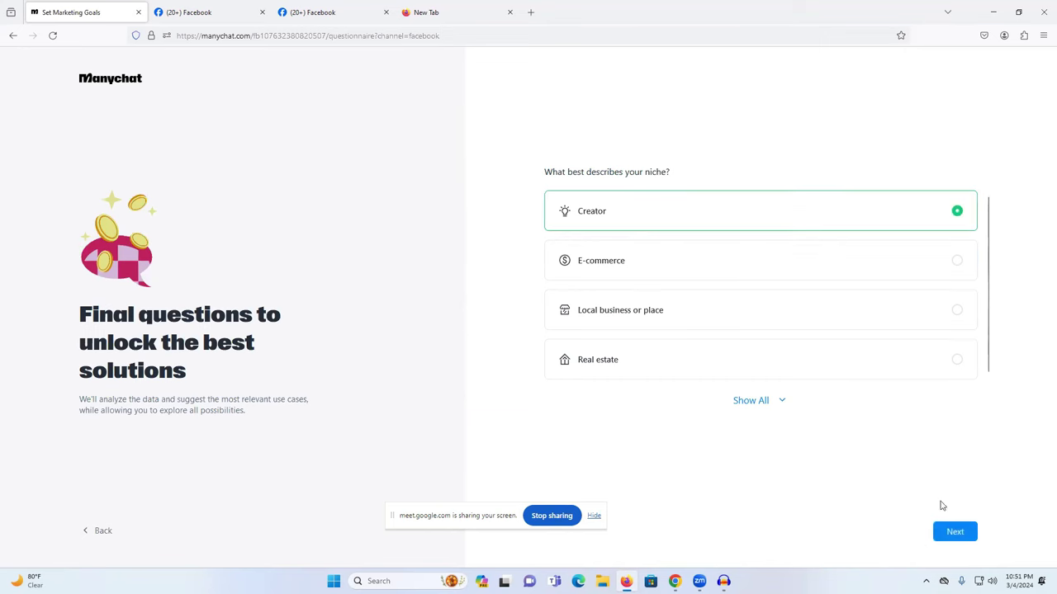
pyautogui.click(954, 535)
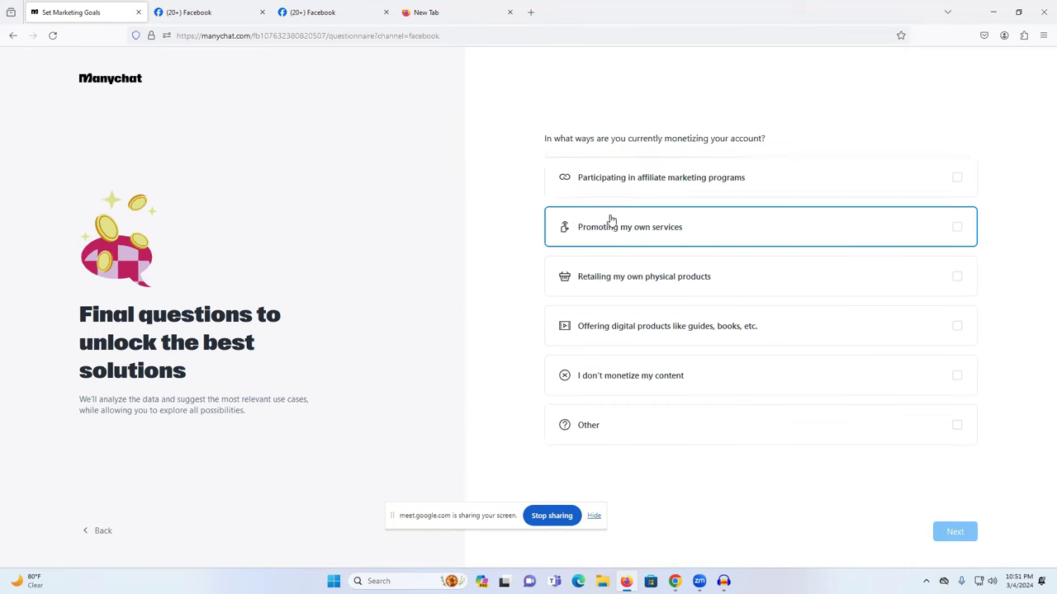
pyautogui.moveTo(547, 139); pyautogui.dragTo(798, 151)
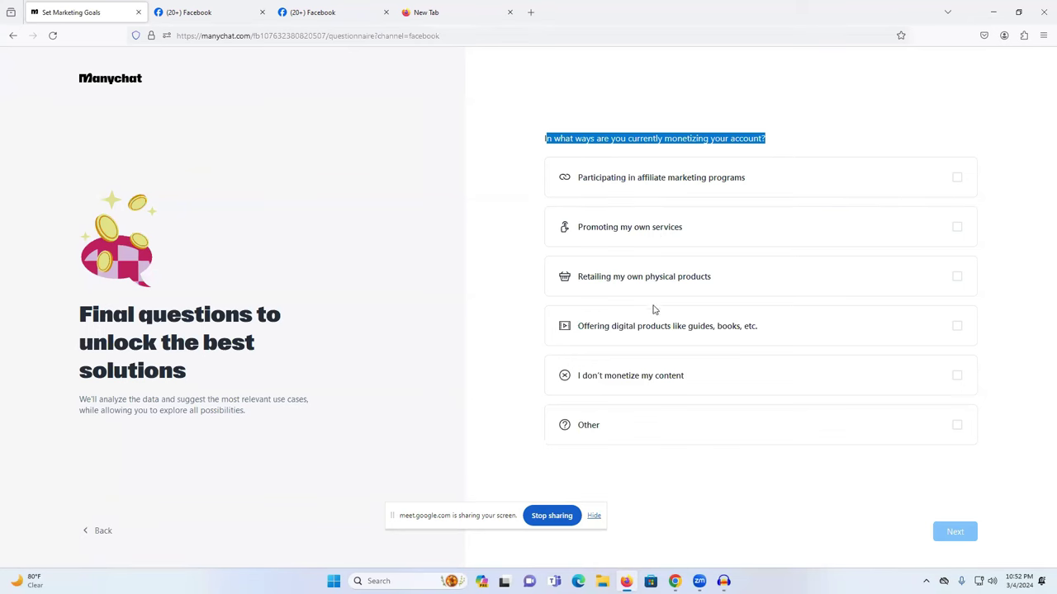
pyautogui.click(608, 434)
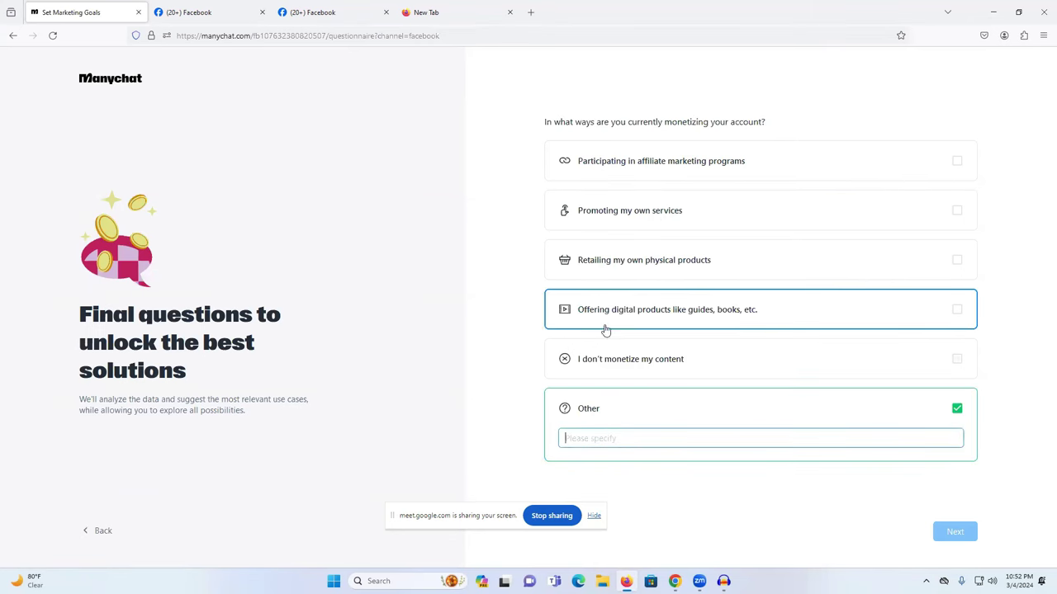
pyautogui.click(624, 226)
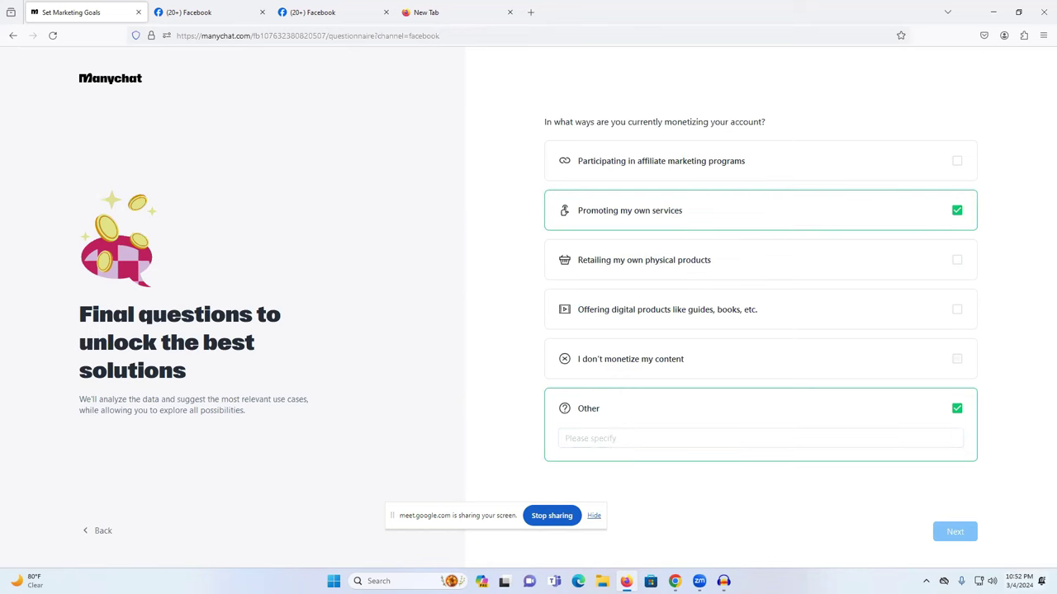
pyautogui.click(955, 411)
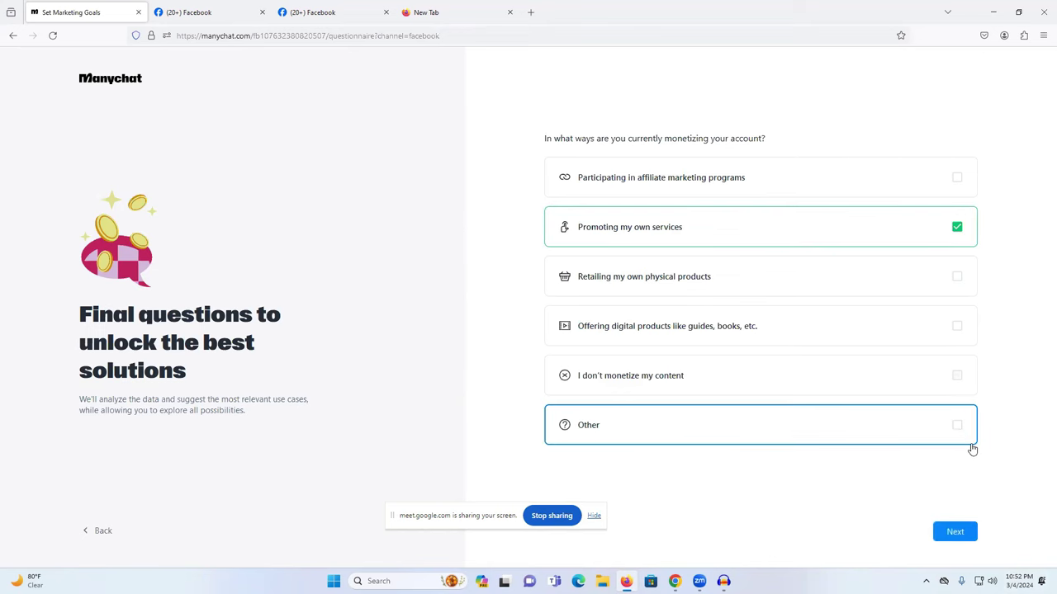
pyautogui.click(956, 531)
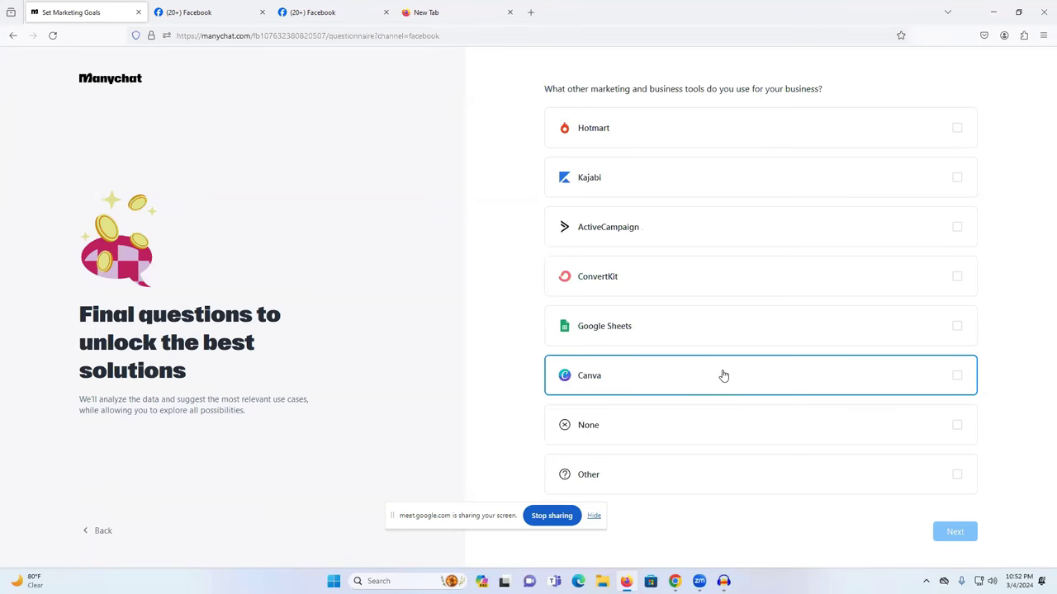
# Step: Finish the questionnaire with None for other marketing and business tools, and dismiss the Pro trial banner on the dashboard
pyautogui.click(734, 427)
pyautogui.click(944, 530)
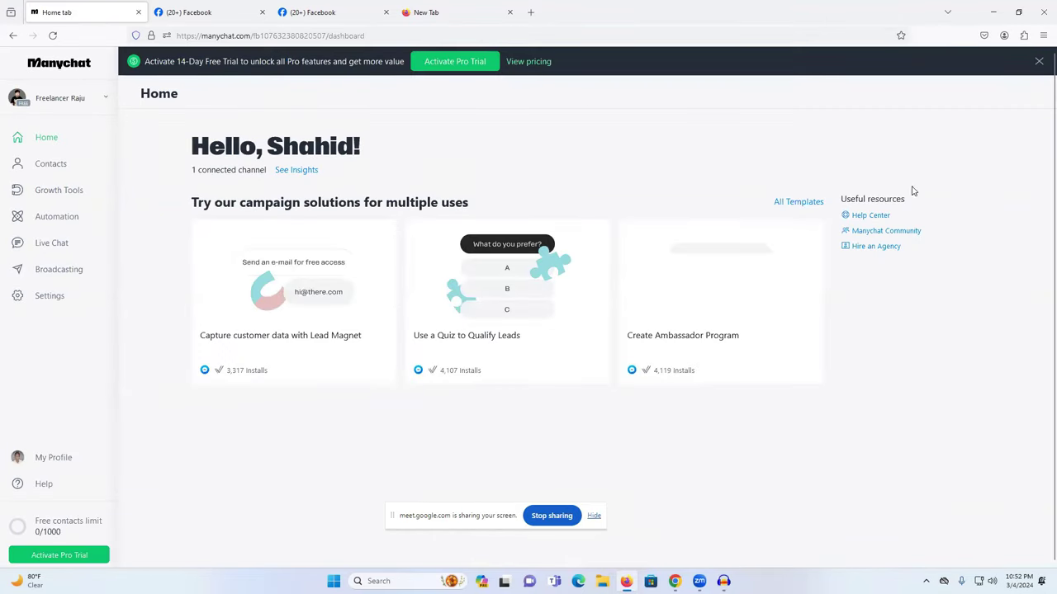
pyautogui.click(1039, 61)
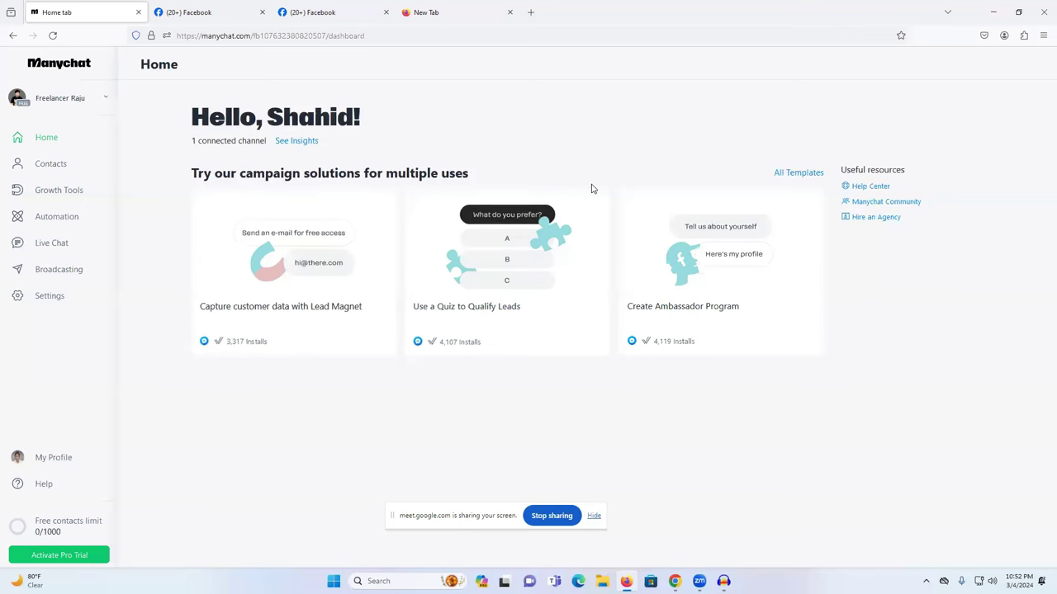
# Step: Look at the account list with its option for creating a new account, and close it
pyautogui.click(93, 98)
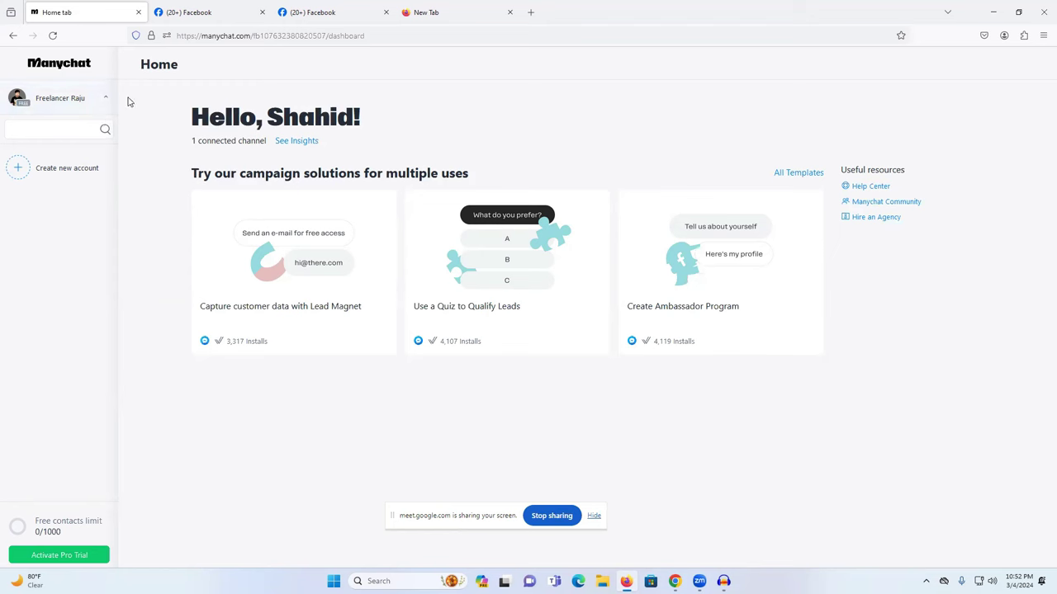
pyautogui.click(105, 98)
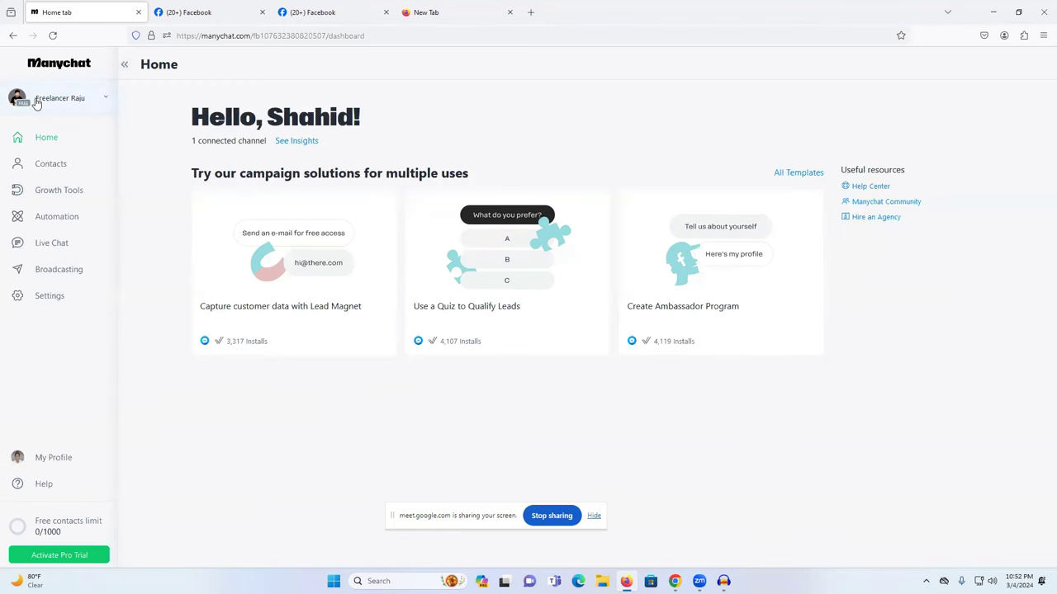
# Step: Look at the channel choices for creating a new account, return to the dashboard and check the free contacts limit
pyautogui.click(70, 99)
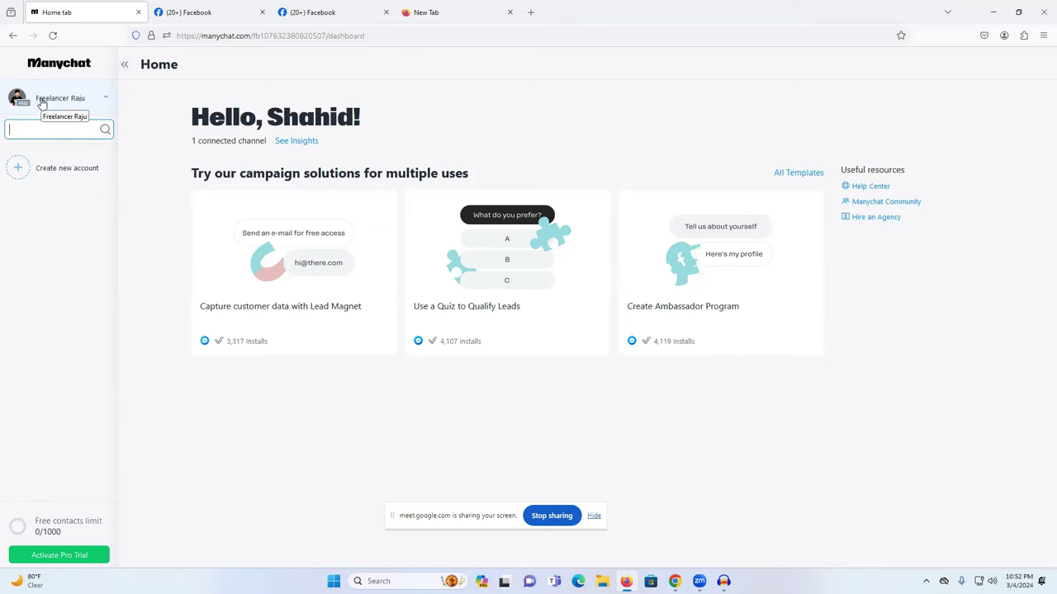
pyautogui.click(46, 173)
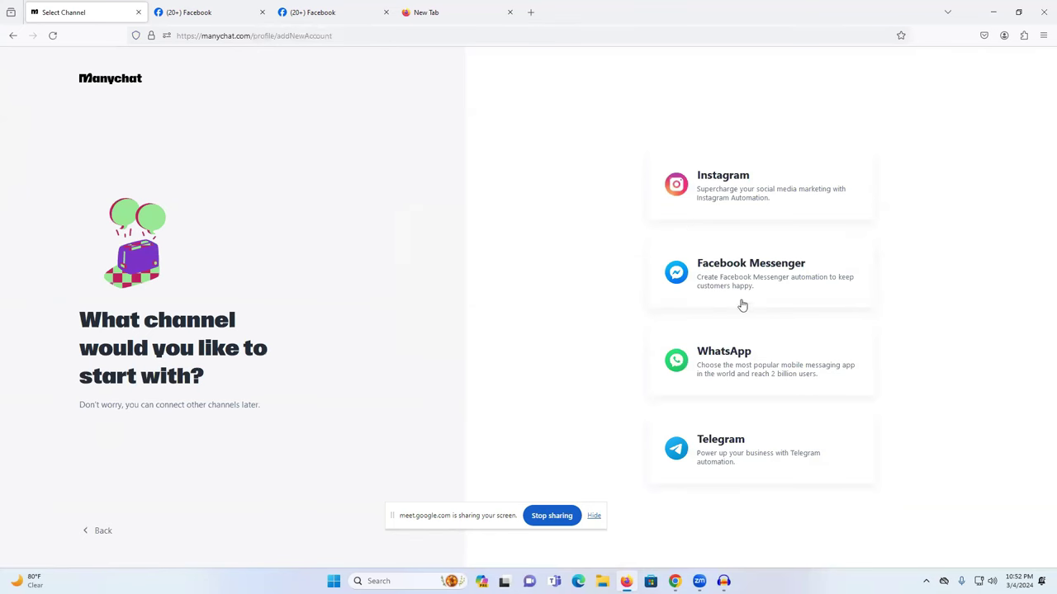
pyautogui.click(13, 39)
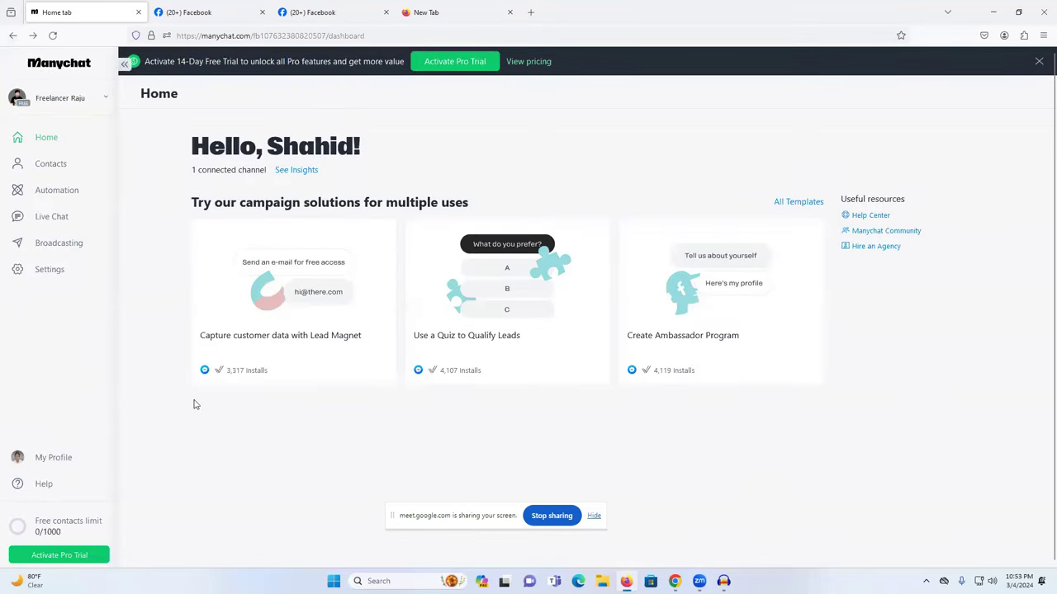
pyautogui.moveTo(61, 532); pyautogui.dragTo(39, 532)
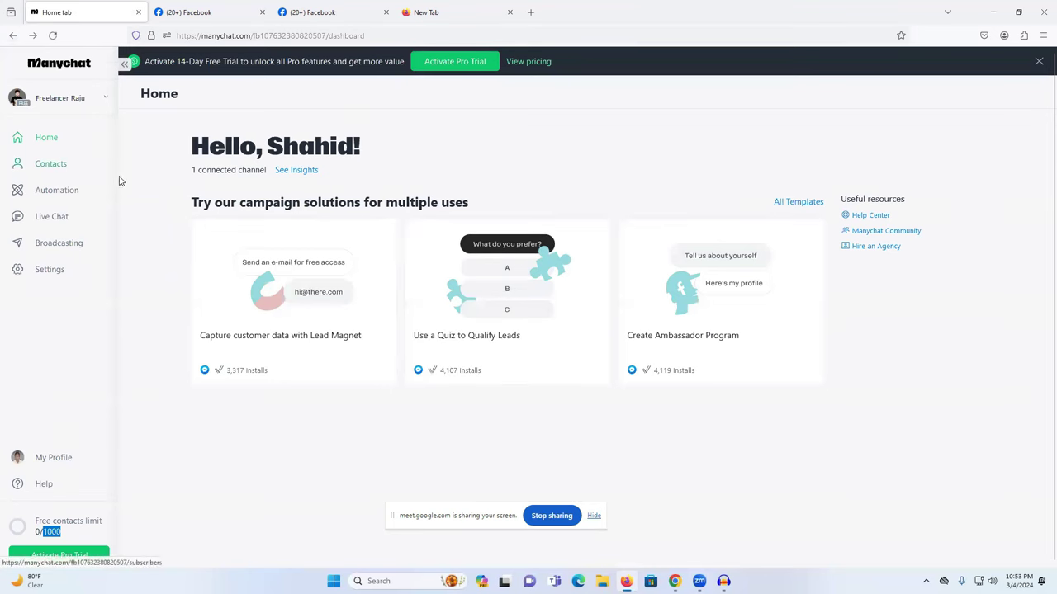
# Step: Open the Messenger channel settings of the account and place the cursor in the empty Greeting Text
pyautogui.click(63, 192)
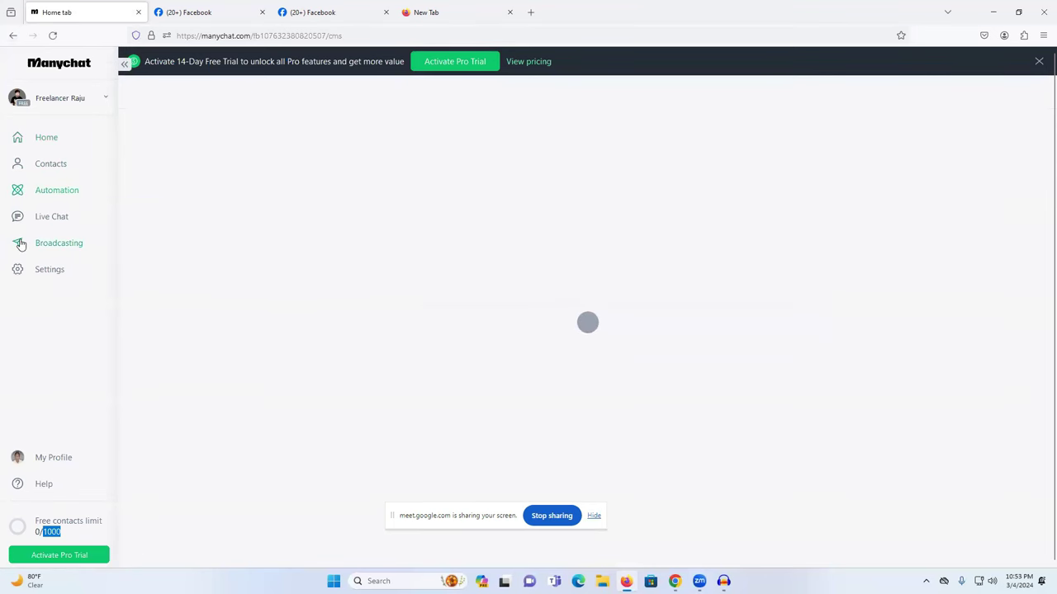
pyautogui.click(41, 281)
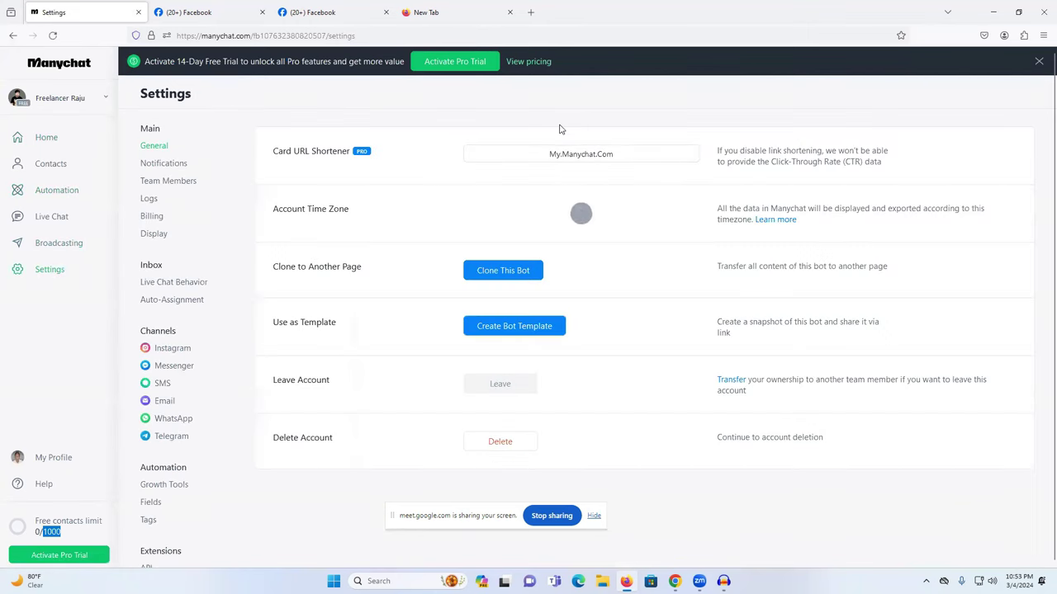
pyautogui.scroll(-2, 219, 249)
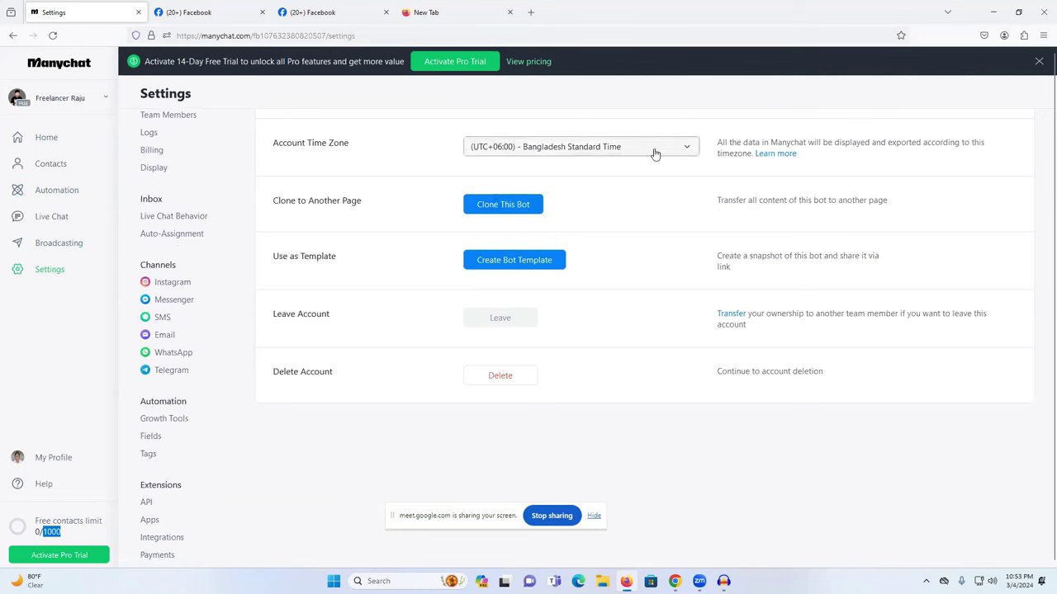
pyautogui.click(171, 301)
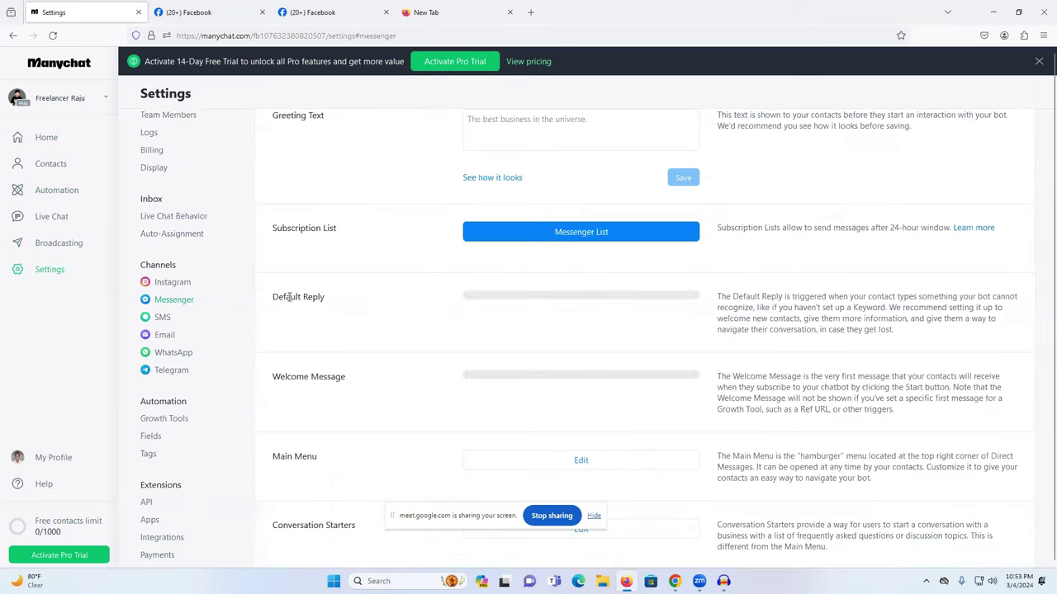
pyautogui.scroll(1, 377, 280)
pyautogui.doubleClick(291, 184)
pyautogui.moveTo(290, 183)
pyautogui.mouseDown()
pyautogui.moveTo(322, 182)
pyautogui.moveTo(308, 181)
pyautogui.mouseUp()
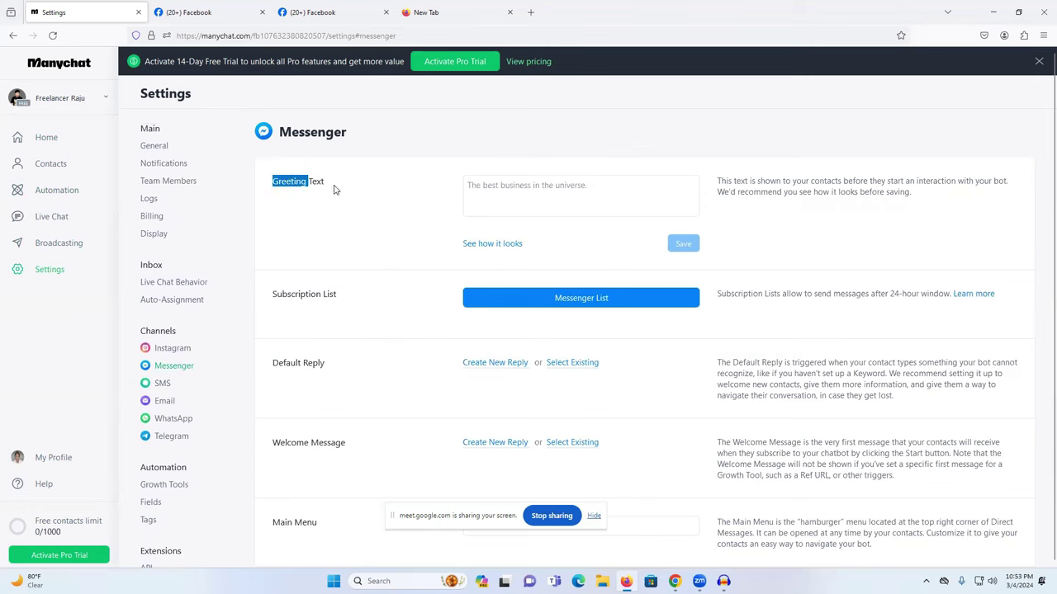
pyautogui.tripleClick(308, 184)
pyautogui.click(593, 189)
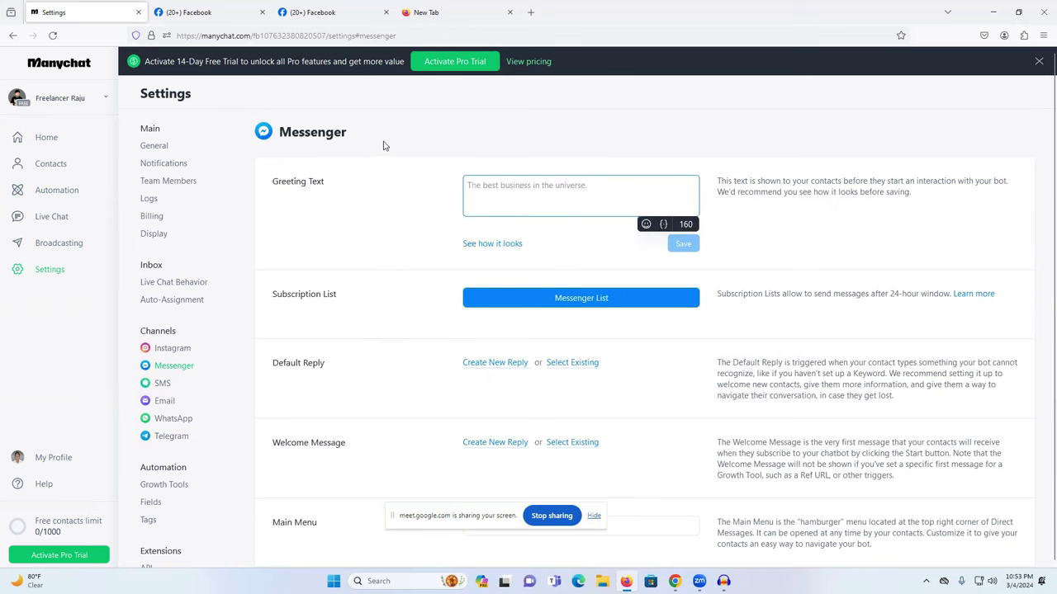
# Step: Look at the opening messages of the Grameenphone chat on Facebook as a greeting example, and return to the Manychat settings
pyautogui.click(206, 13)
pyautogui.click(895, 415)
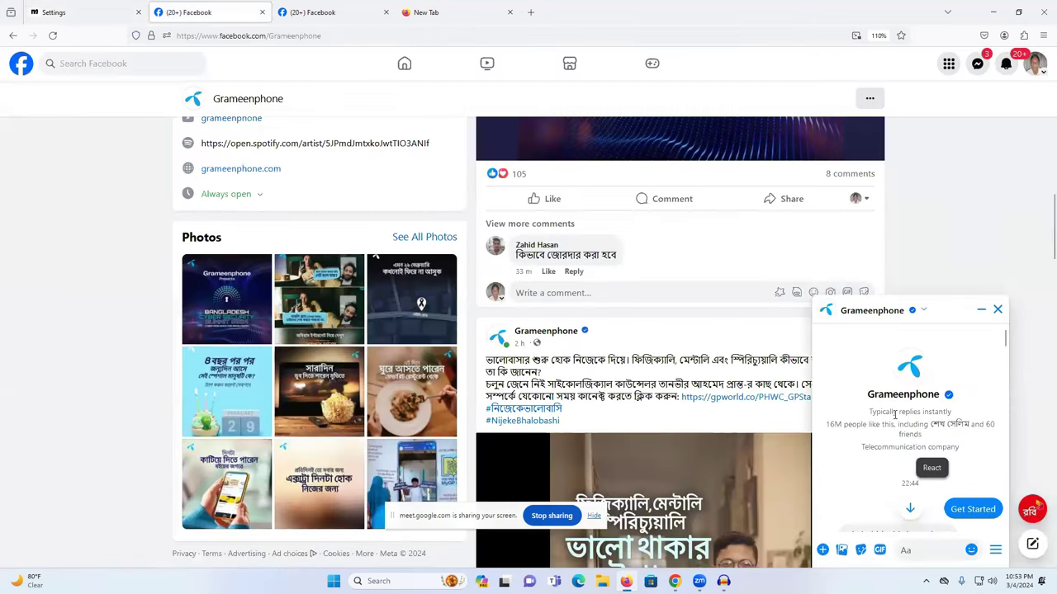
pyautogui.moveTo(906, 411); pyautogui.dragTo(1005, 438)
pyautogui.click(998, 406)
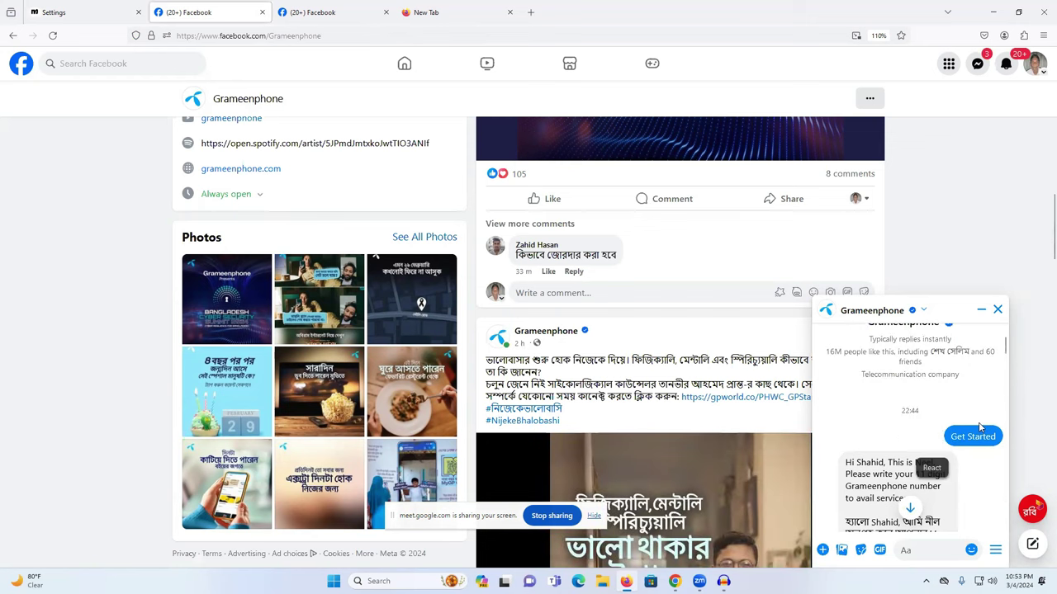
pyautogui.scroll(-1, 980, 426)
pyautogui.moveTo(884, 391); pyautogui.dragTo(894, 426)
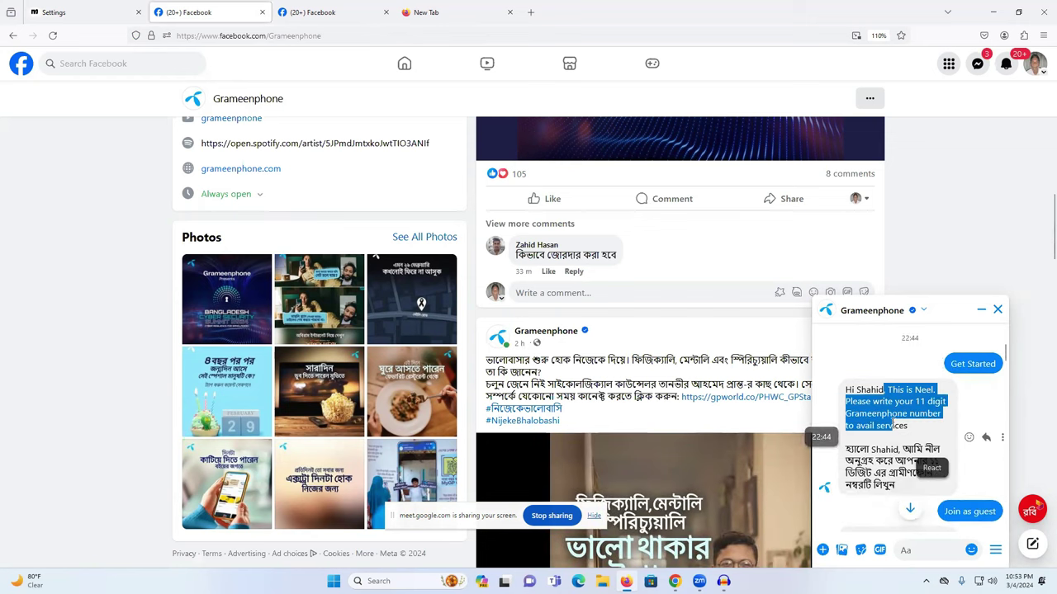
pyautogui.click(78, 9)
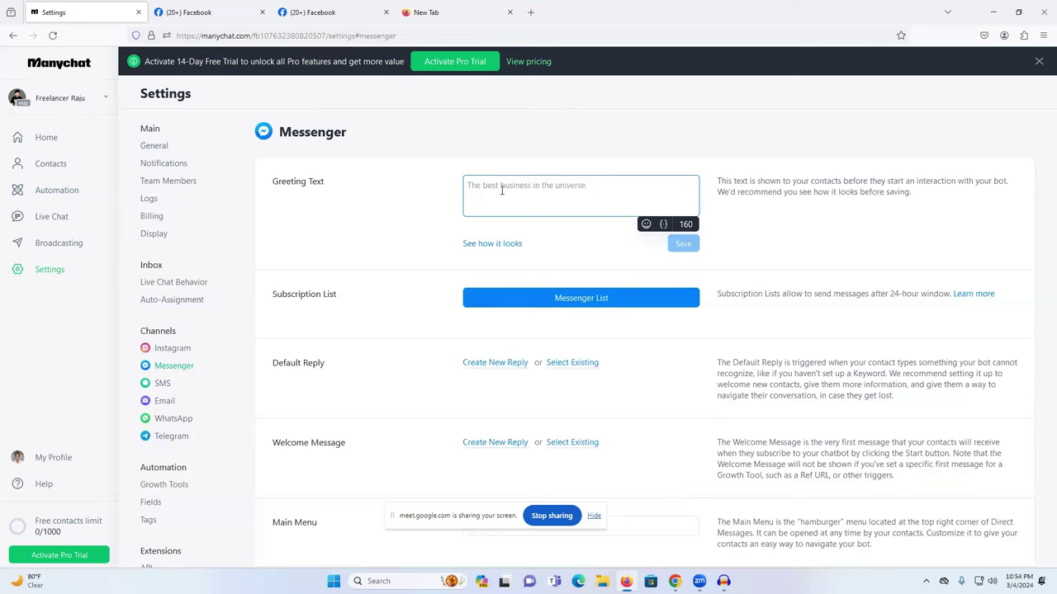
# Step: Switch to Google Translate in Chrome and copy the Bengali source text from "আসসালামু আলাইকুম" through the thank-you sentence
pyautogui.click(673, 580)
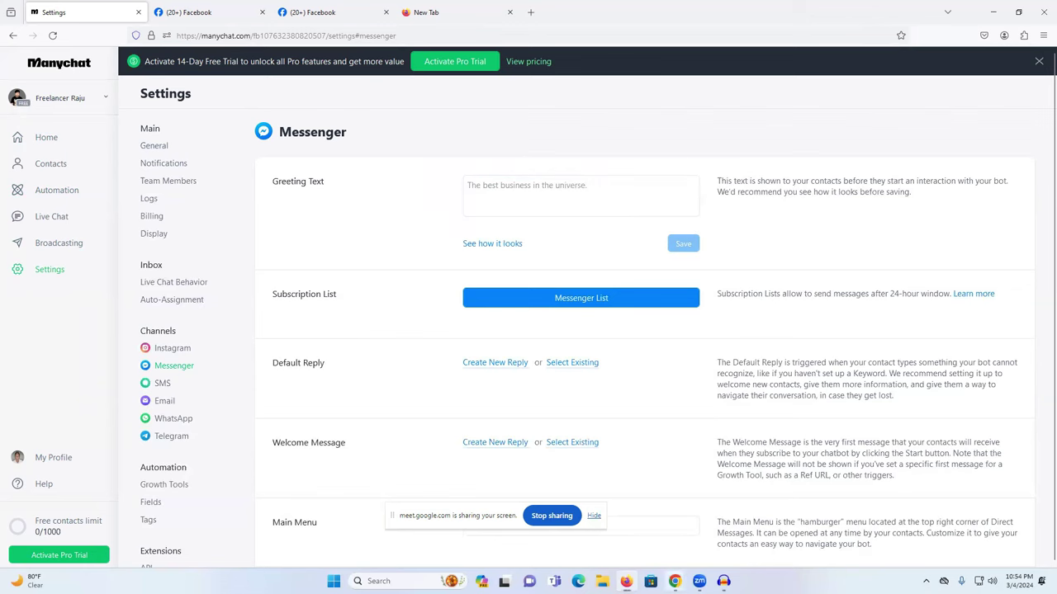
pyautogui.click(623, 540)
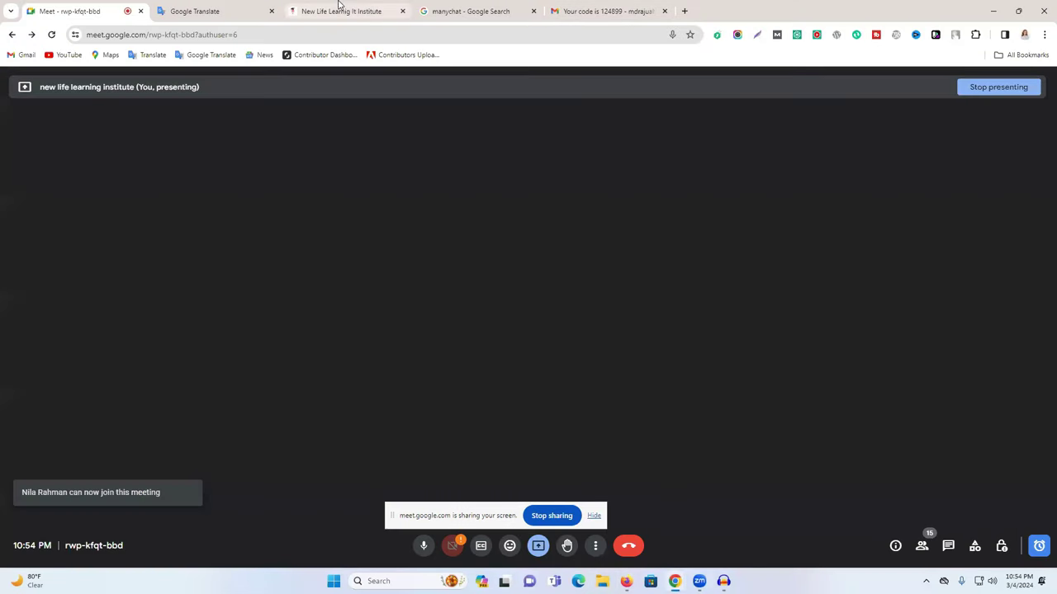
pyautogui.click(209, 12)
pyautogui.hotkey('ctrl', 'a')
pyautogui.rightClick(276, 223)
pyautogui.click(314, 272)
pyautogui.click(235, 211)
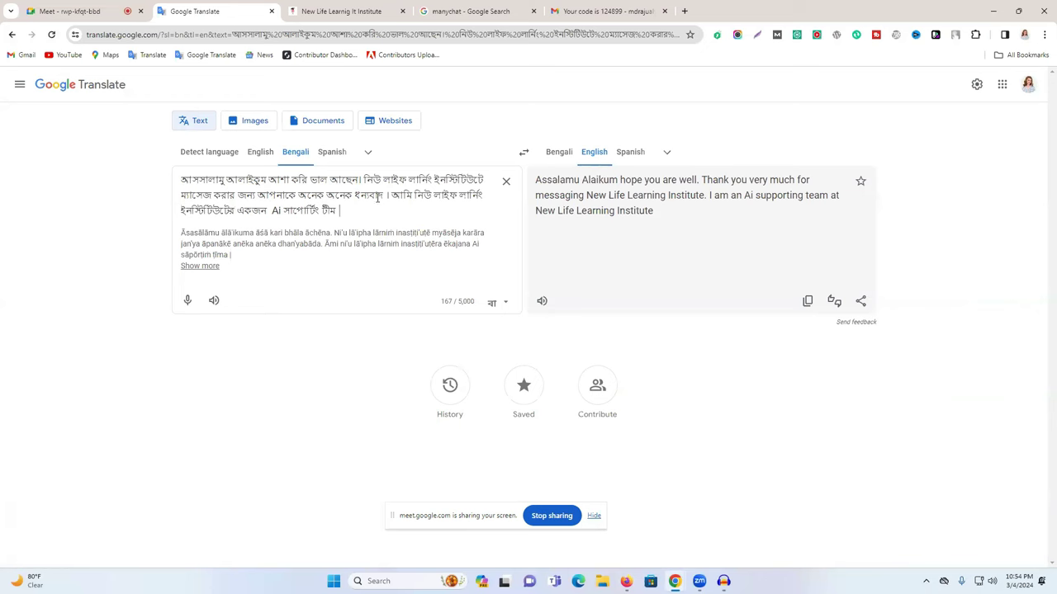
pyautogui.moveTo(388, 195); pyautogui.dragTo(179, 183)
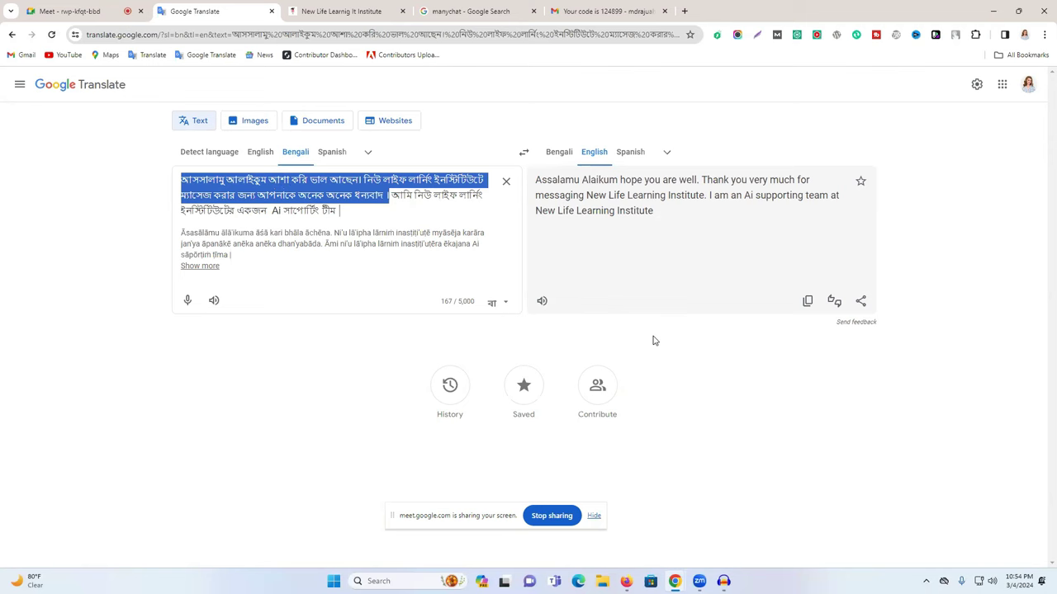
# Step: Back in Manychat, paste the copied Bengali greeting as the Messenger Greeting Text and save it
pyautogui.click(626, 581)
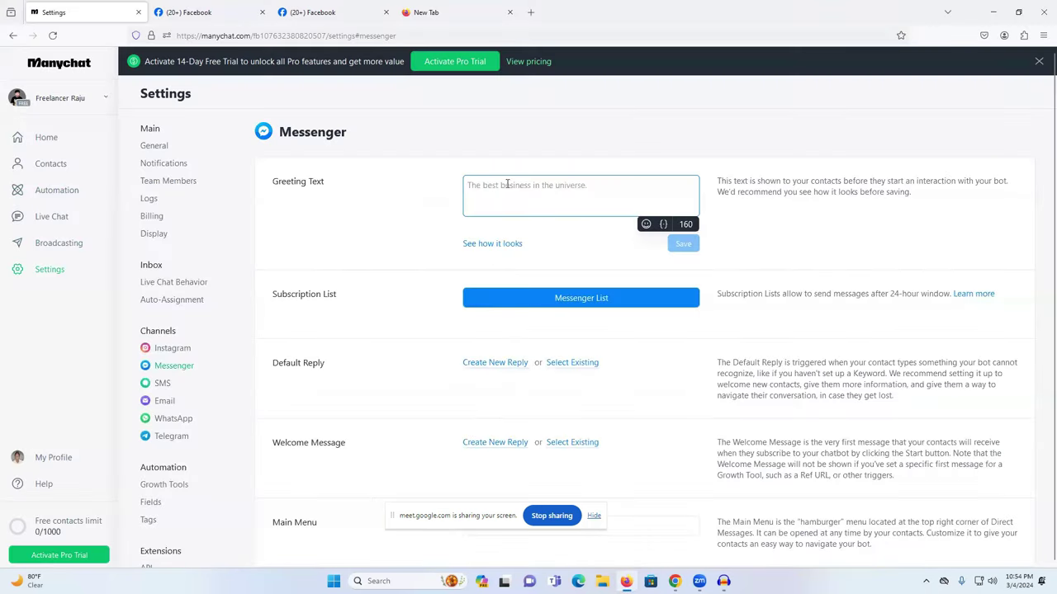
pyautogui.hotkey('ctrl', 'v')
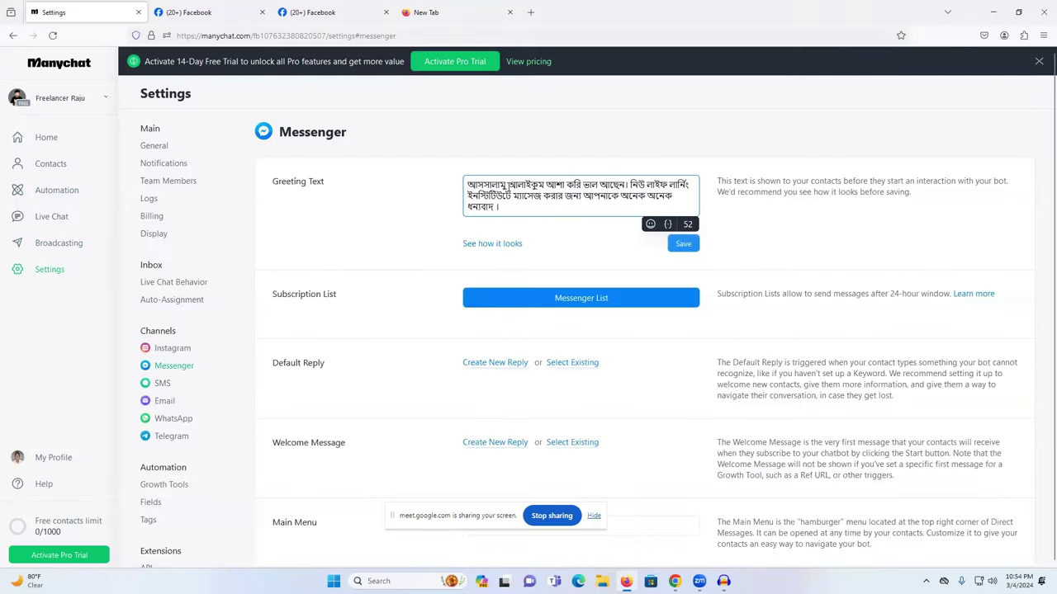
pyautogui.click(686, 245)
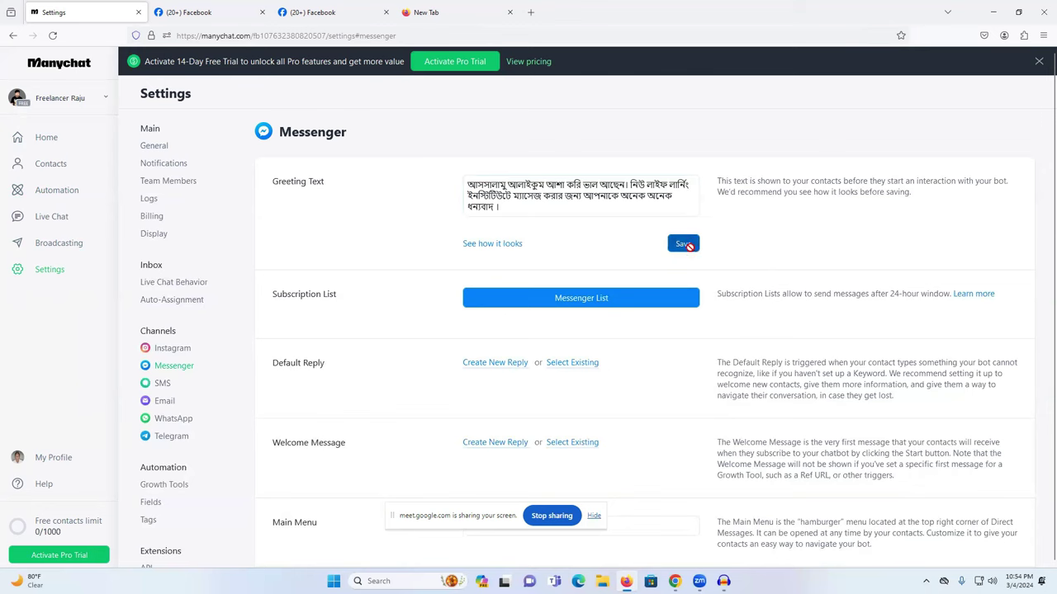
pyautogui.moveTo(869, 128); pyautogui.dragTo(971, 132)
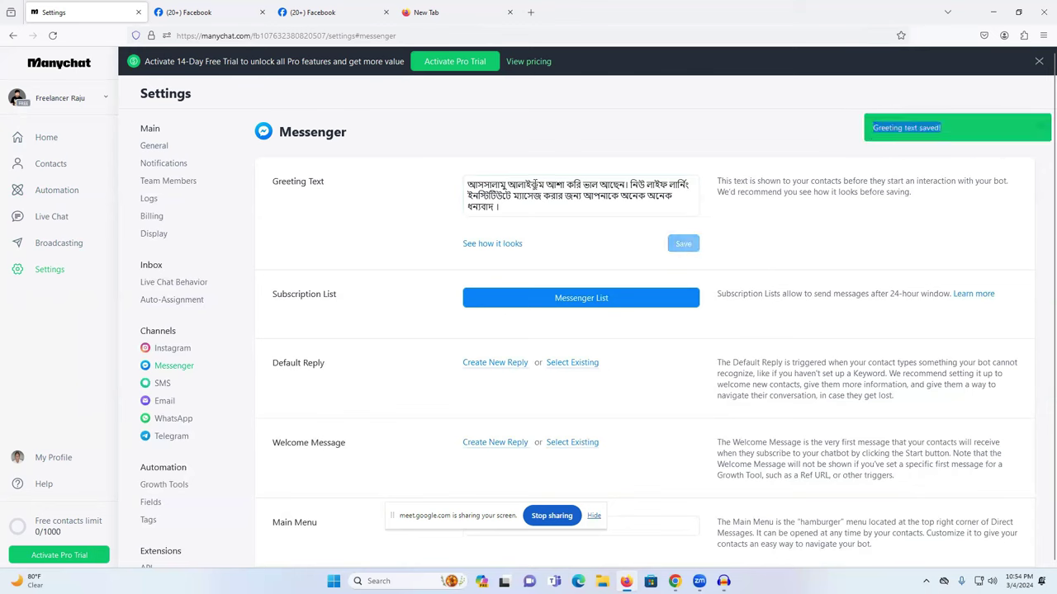
# Step: Check the greeting's remaining character allowance, and try to save it with the same Bengali text pasted a second time
pyautogui.click(536, 185)
pyautogui.doubleClick(537, 185)
pyautogui.click(531, 204)
pyautogui.doubleClick(687, 223)
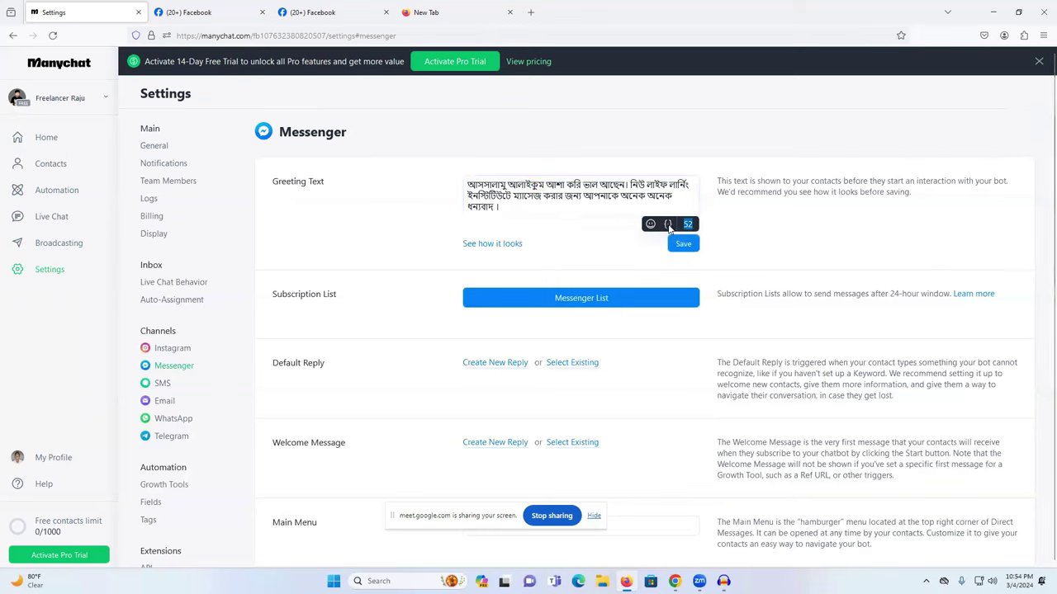
pyautogui.click(554, 208)
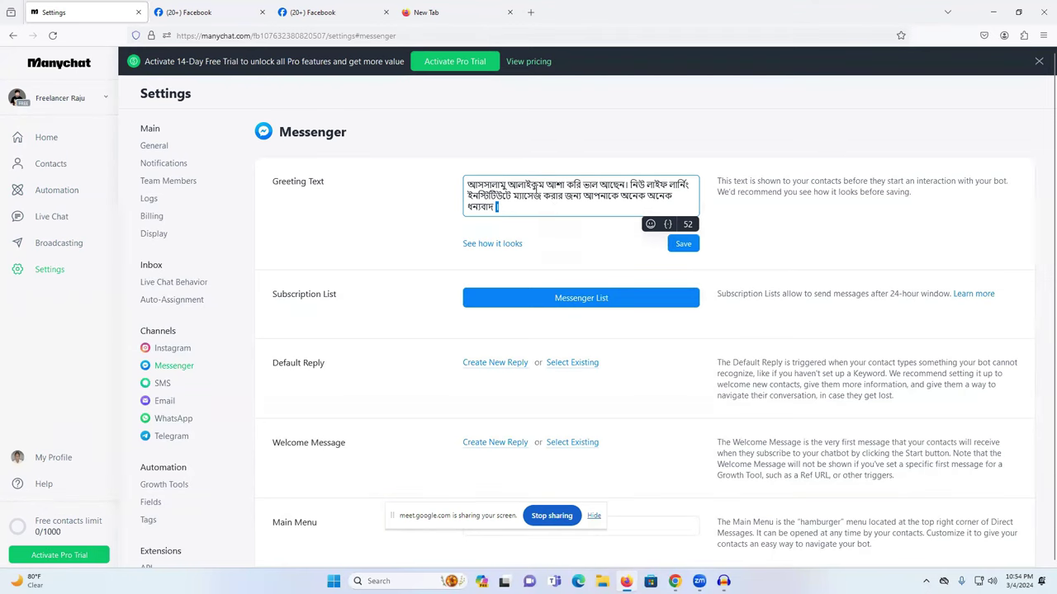
pyautogui.tripleClick(535, 188)
pyautogui.click(541, 210)
pyautogui.hotkey('ctrl', 'v')
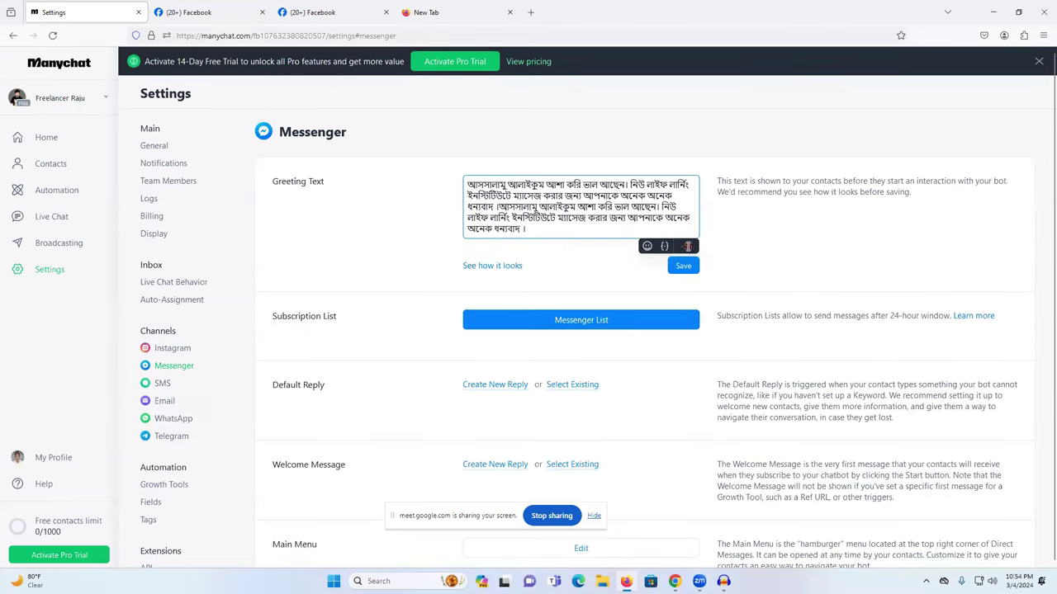
pyautogui.click(683, 266)
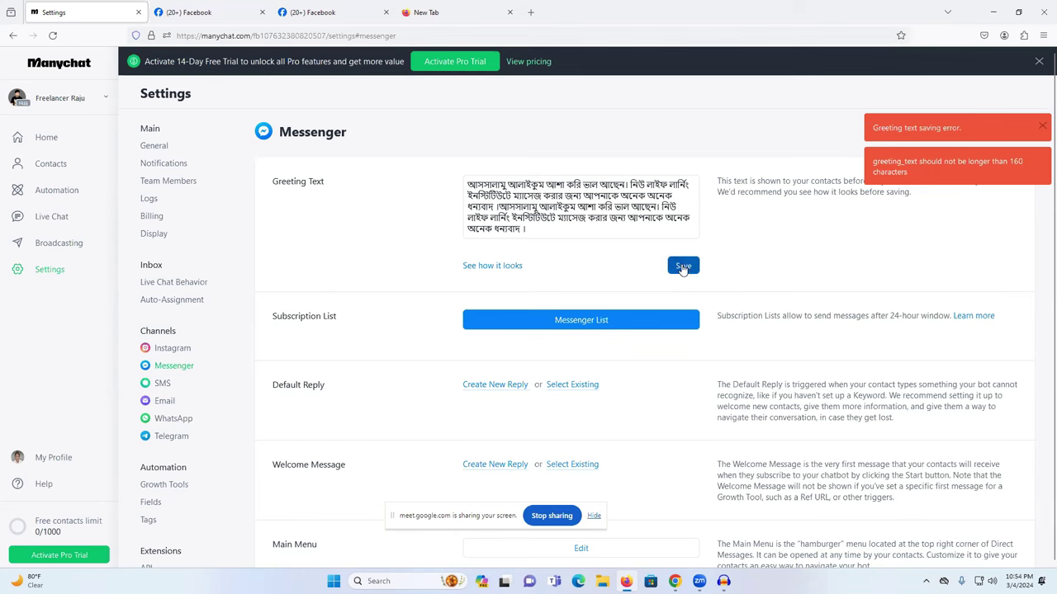
# Step: Delete the duplicated Bengali text from the Greeting Text and save the greeting again
pyautogui.moveTo(575, 225); pyautogui.dragTo(499, 207)
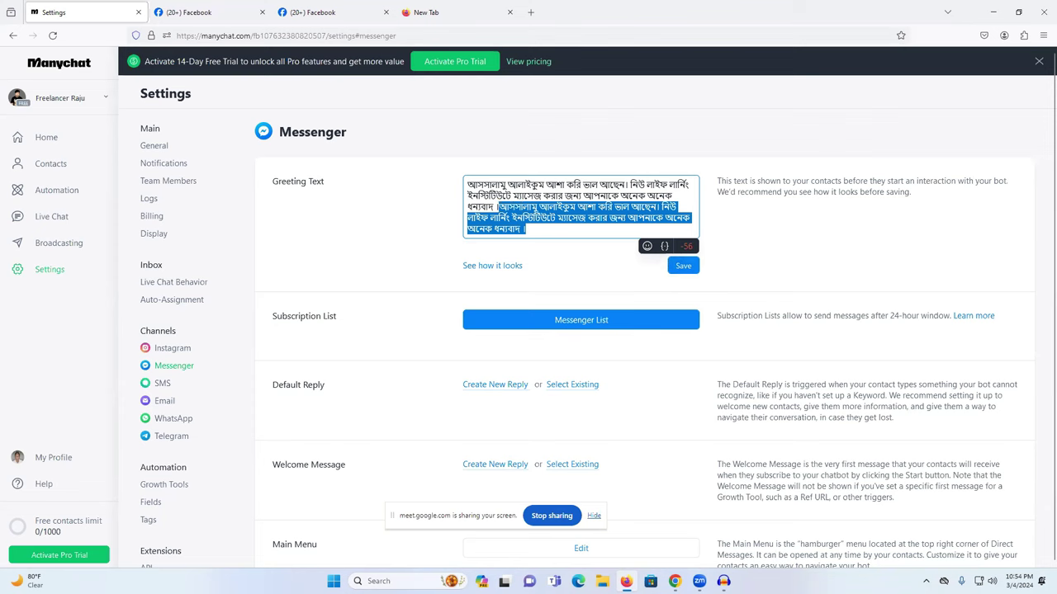
pyautogui.press('BackSpace')
pyautogui.click(684, 244)
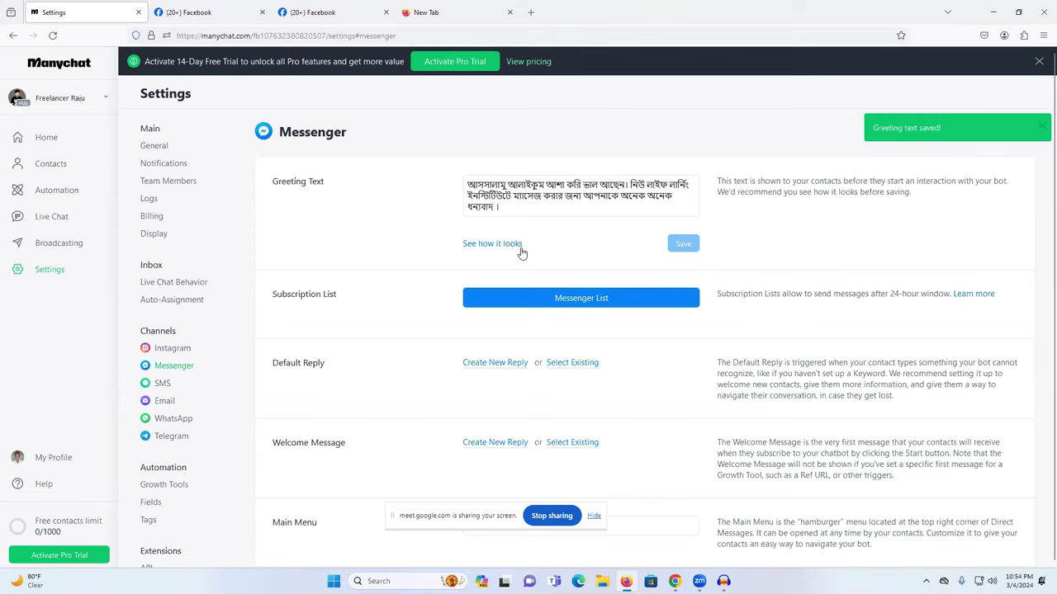
# Step: Preview how the greeting text looks in Messenger, close the preview and look over the remaining Messenger settings
pyautogui.click(490, 243)
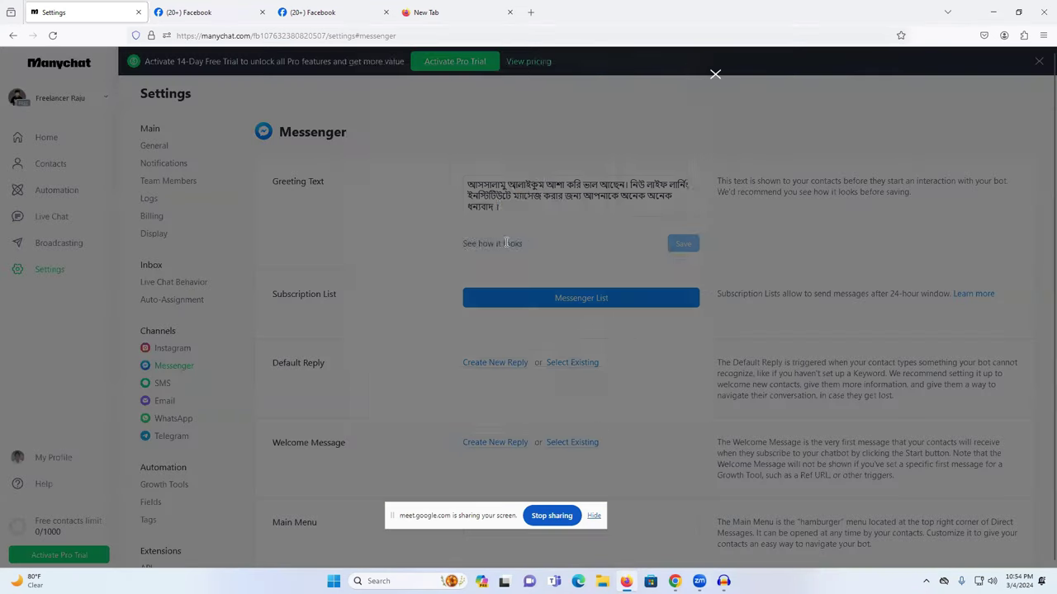
pyautogui.press('Escape')
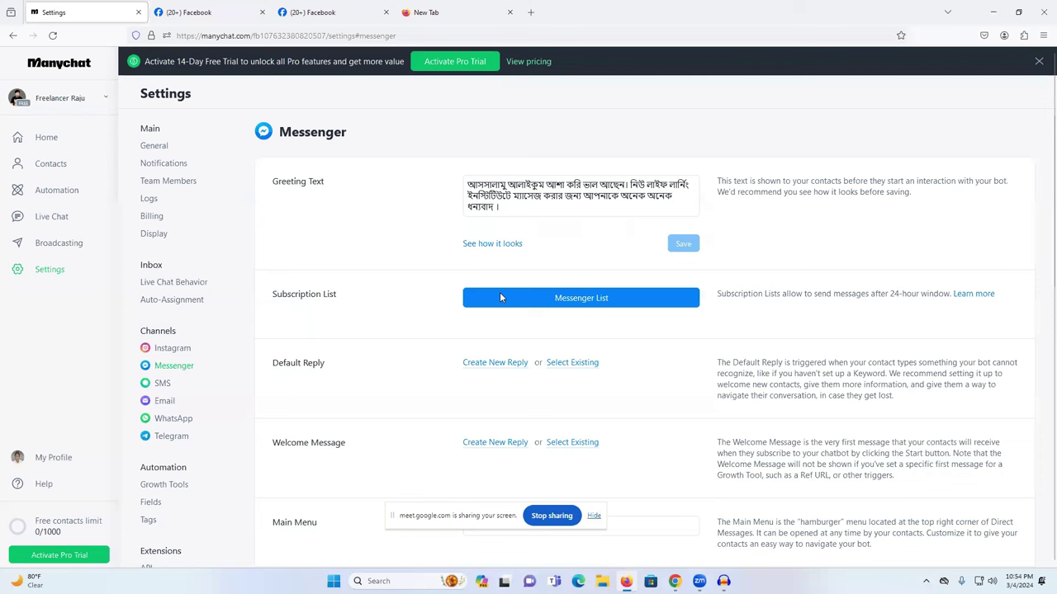
pyautogui.click(491, 244)
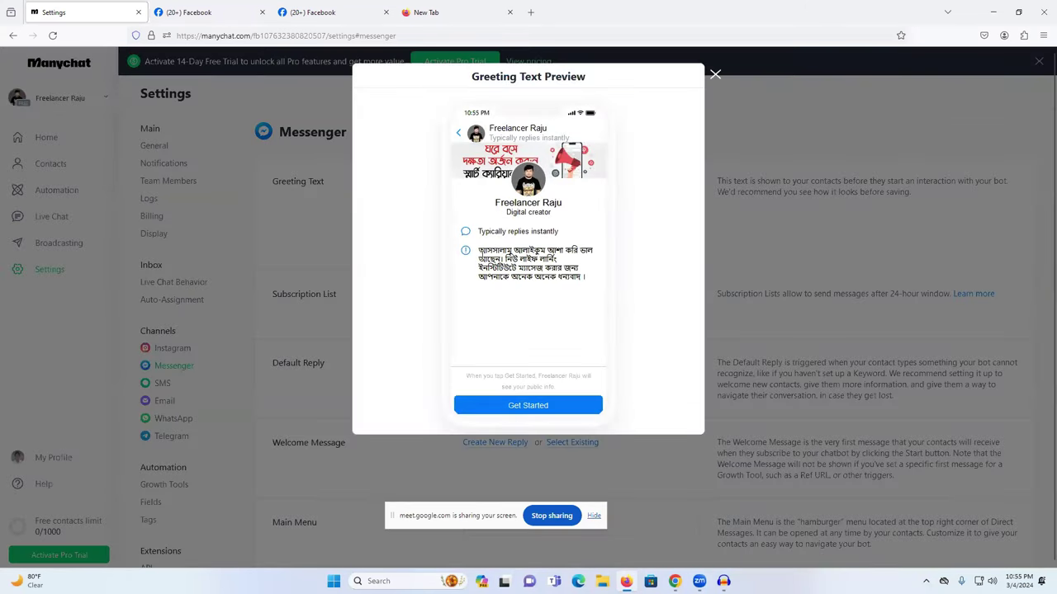
pyautogui.moveTo(478, 248); pyautogui.dragTo(583, 282)
pyautogui.press('Escape')
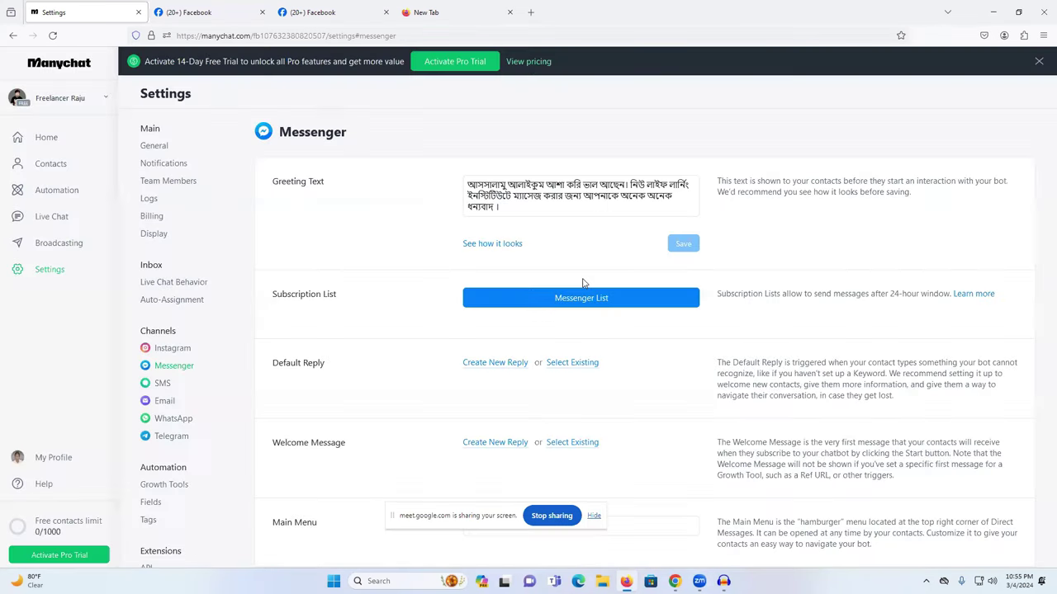
pyautogui.click(493, 244)
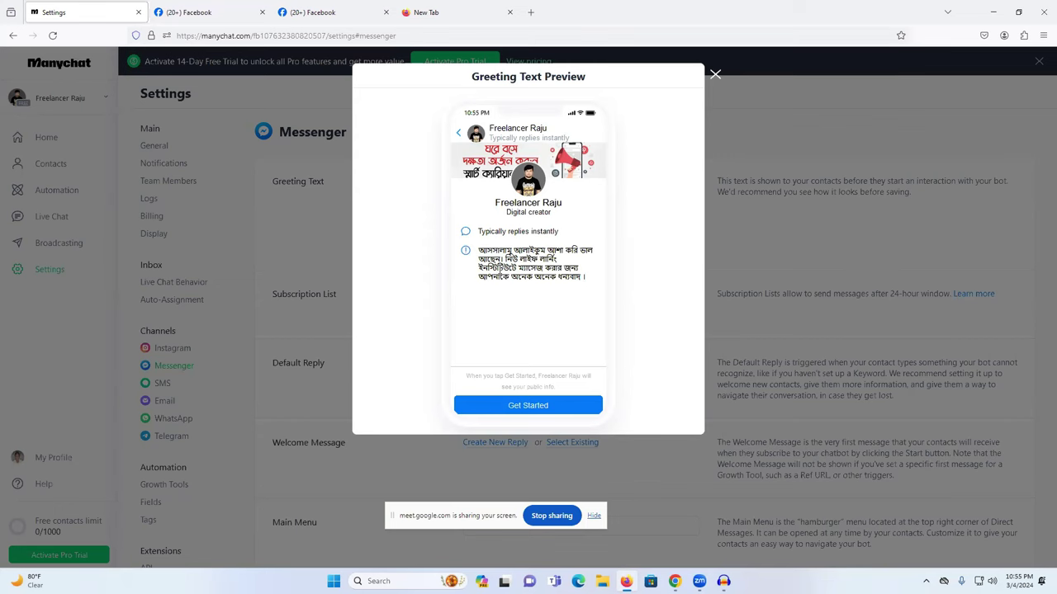
pyautogui.click(716, 76)
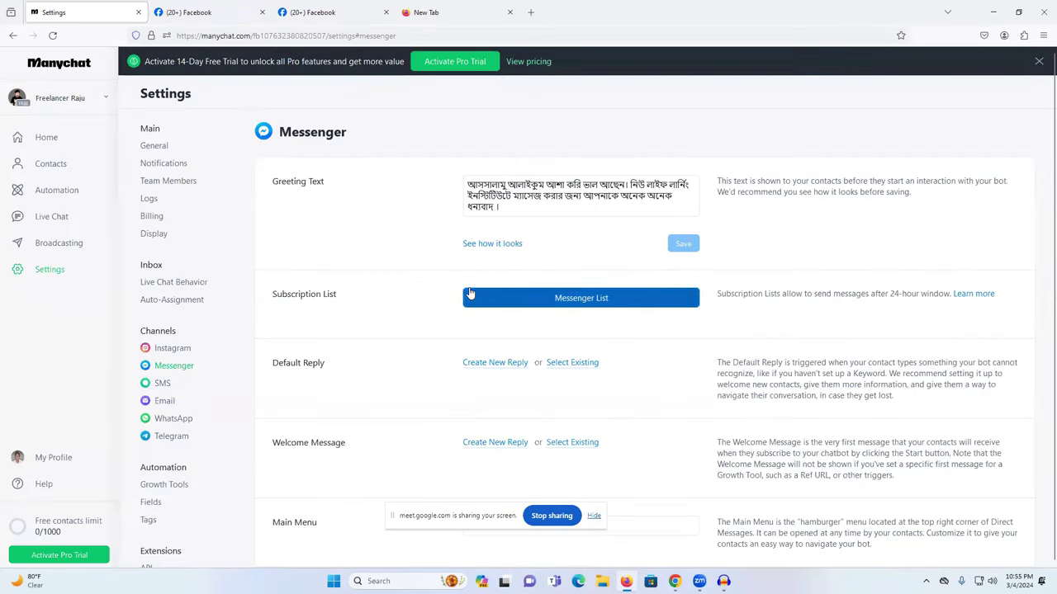
pyautogui.scroll(-3, 469, 294)
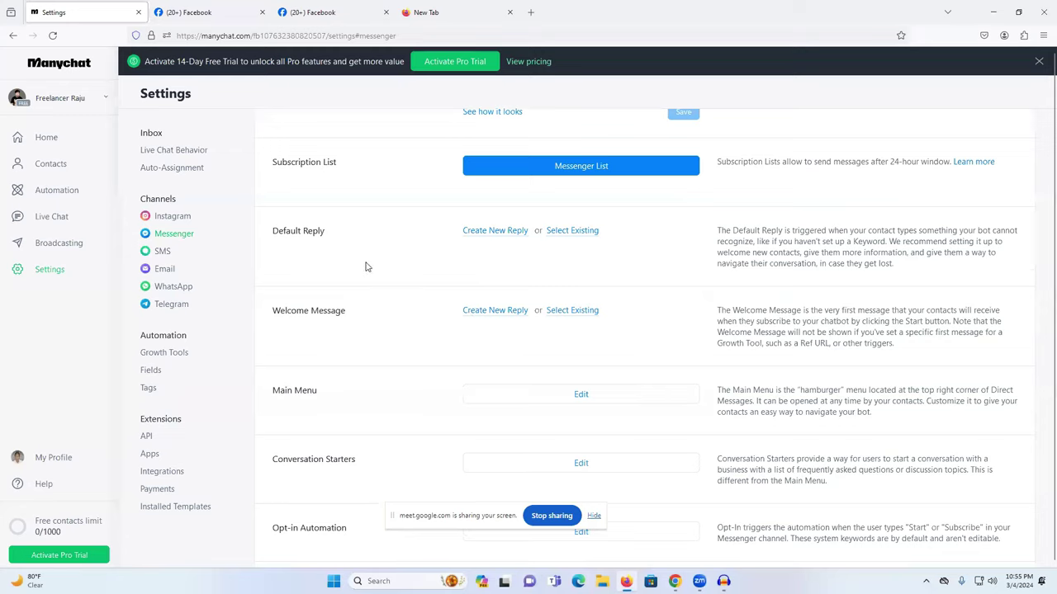
# Step: Create a new reply for the Welcome Message in the Messenger channel settings
pyautogui.scroll(-10, 459, 413)
pyautogui.scroll(12, 454, 372)
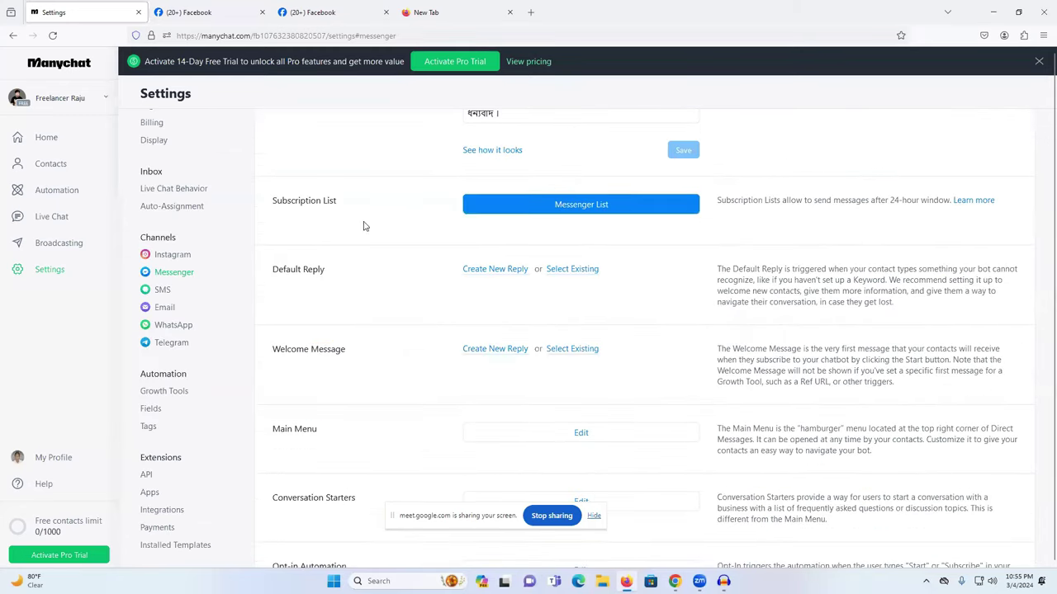
pyautogui.scroll(1, 363, 225)
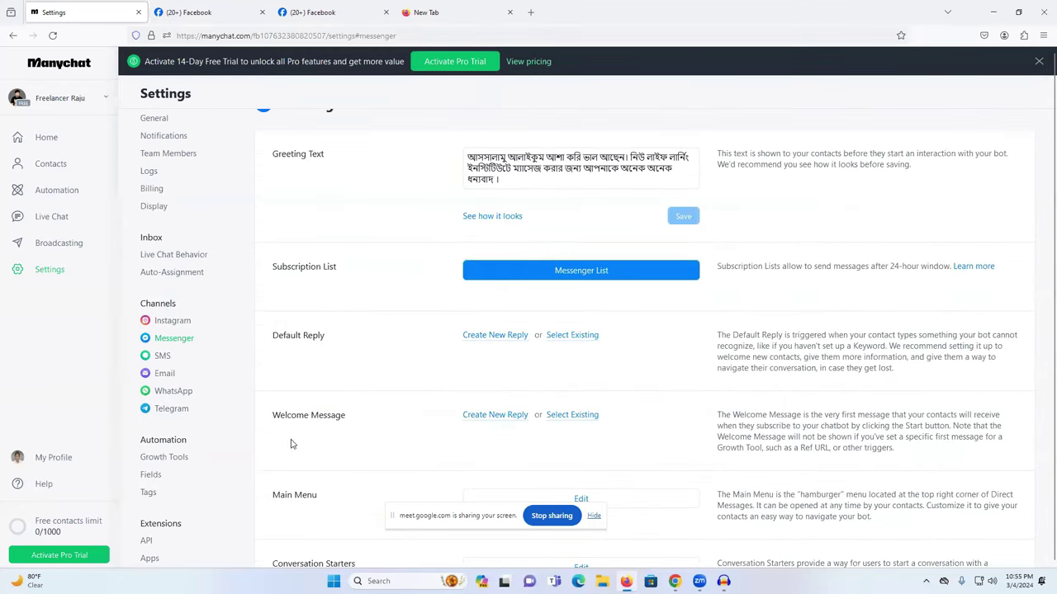
pyautogui.tripleClick(277, 388)
pyautogui.click(274, 371)
pyautogui.scroll(-1, 305, 330)
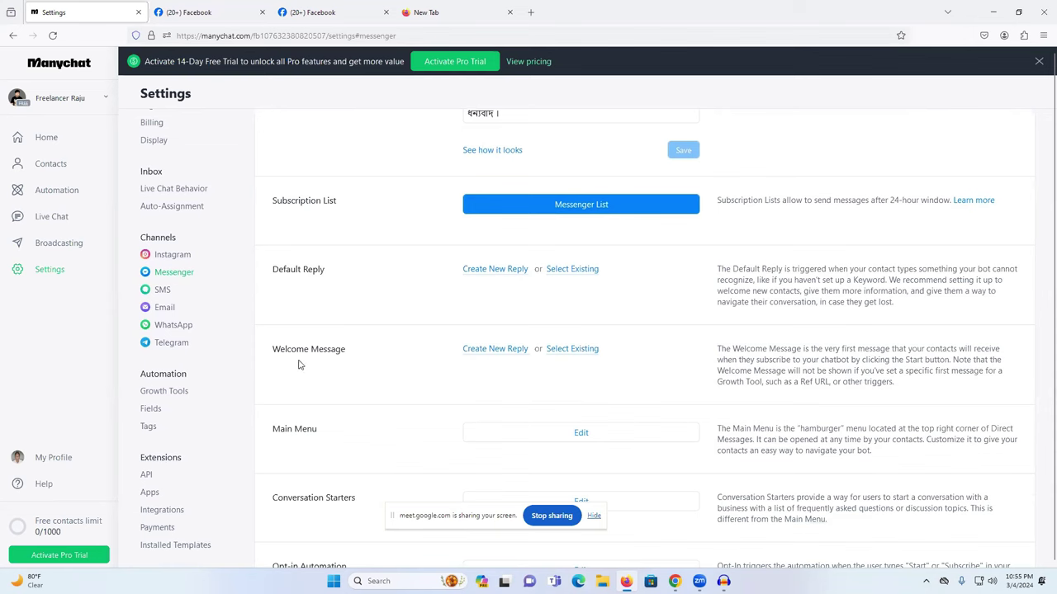
pyautogui.click(480, 351)
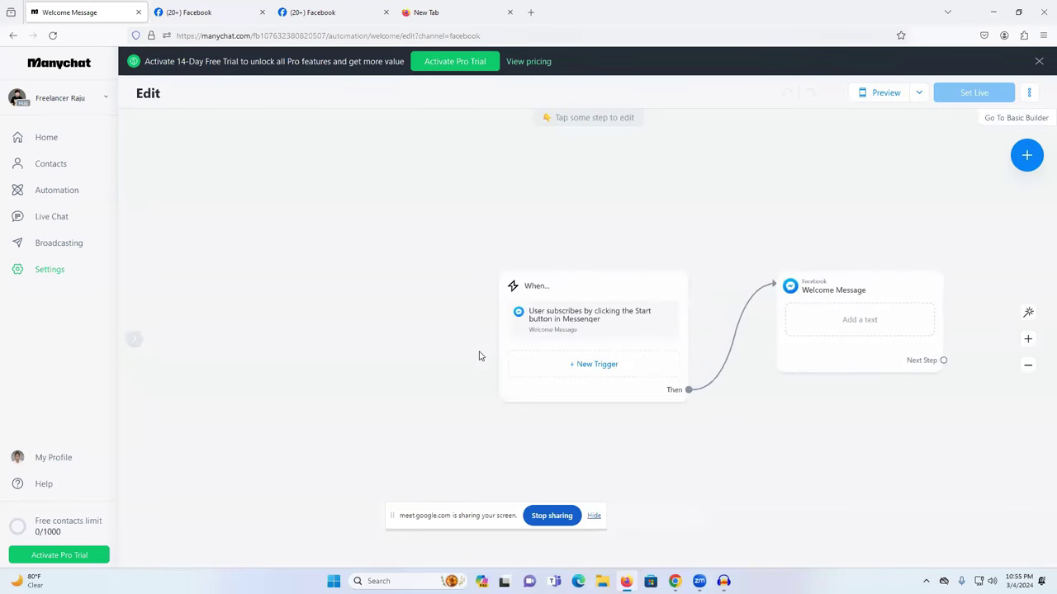
# Step: Return to the Messenger channel settings and reopen the Welcome Message flow from there
pyautogui.click(47, 273)
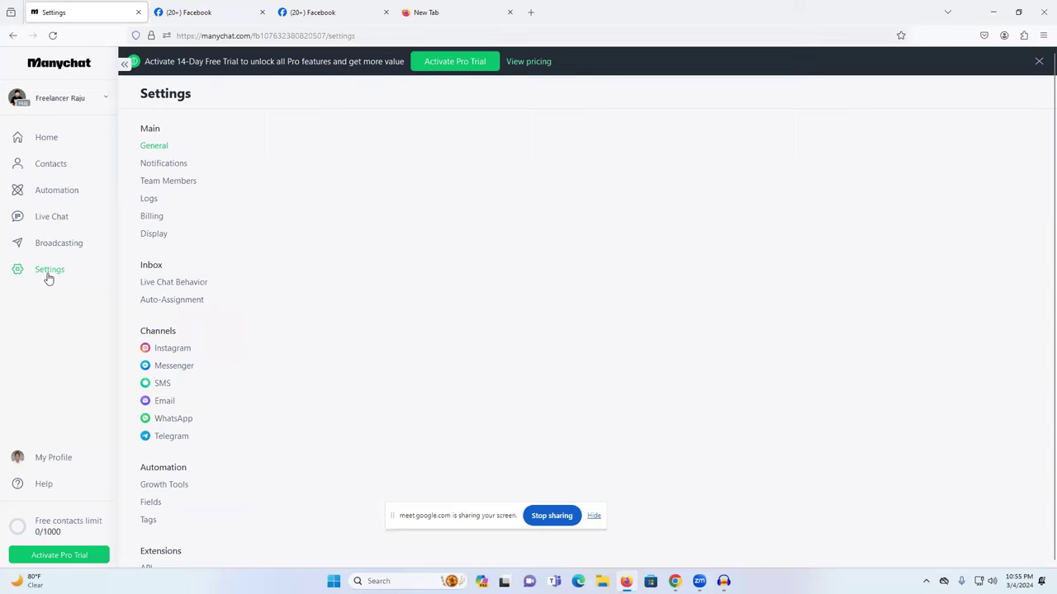
pyautogui.click(173, 365)
pyautogui.scroll(-3, 500, 412)
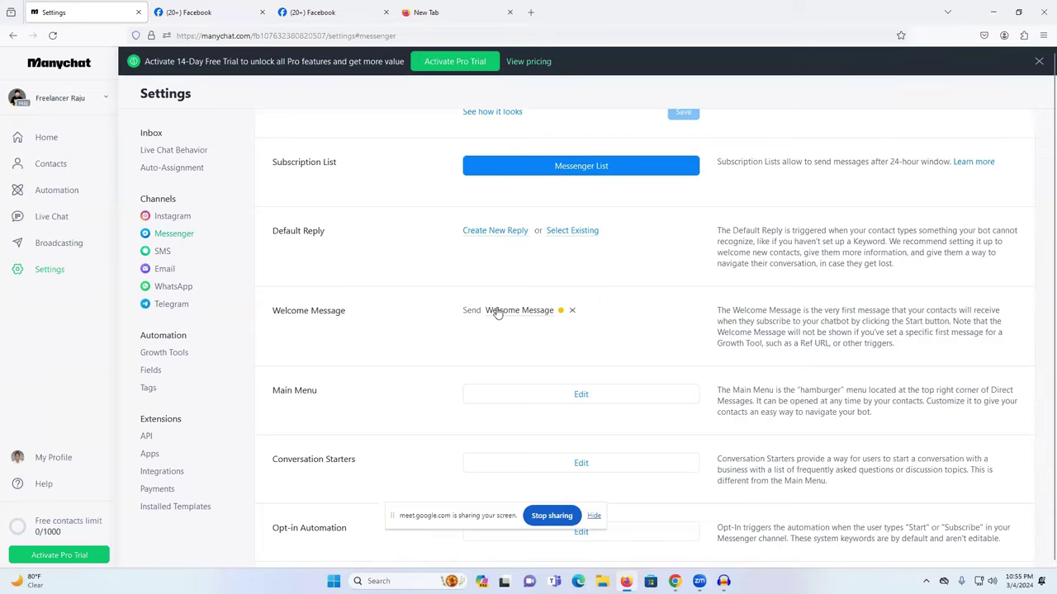
pyautogui.click(493, 310)
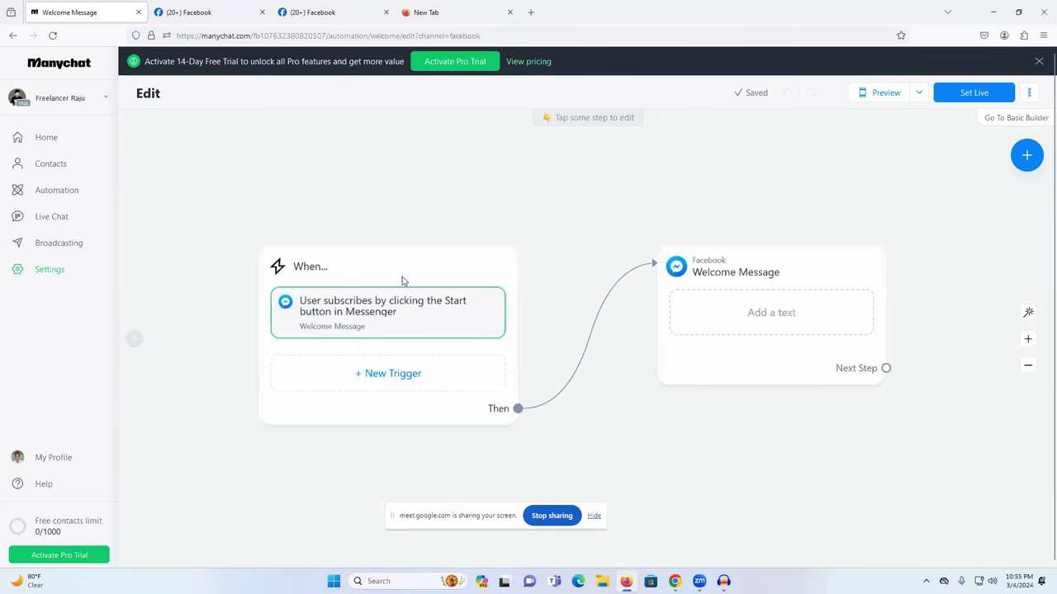
# Step: Reposition the When trigger block and the Welcome Message block on the flow canvas, opening each block's settings
pyautogui.moveTo(429, 273); pyautogui.dragTo(416, 273)
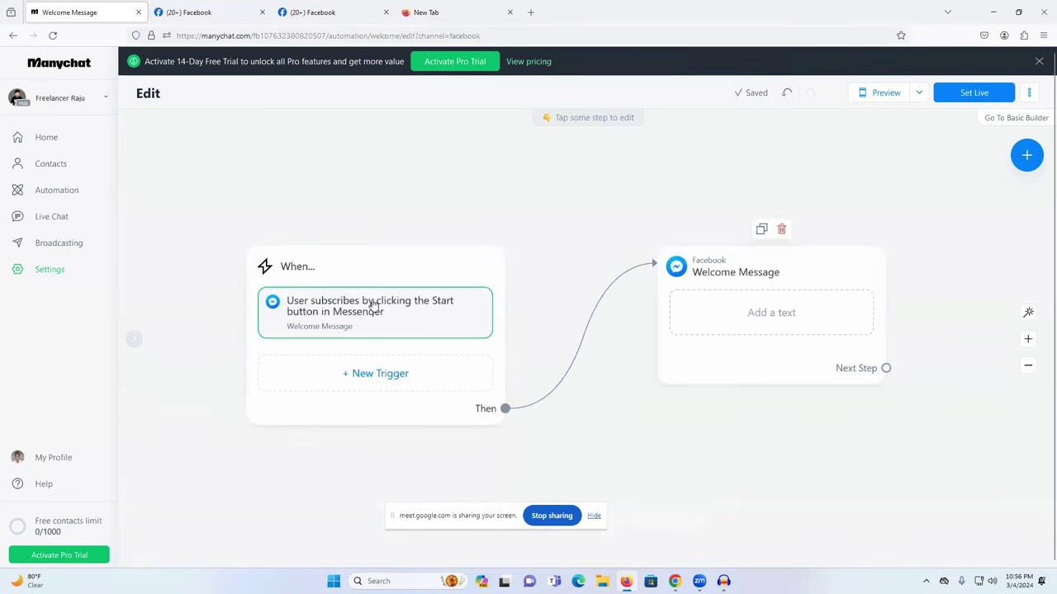
pyautogui.click(446, 273)
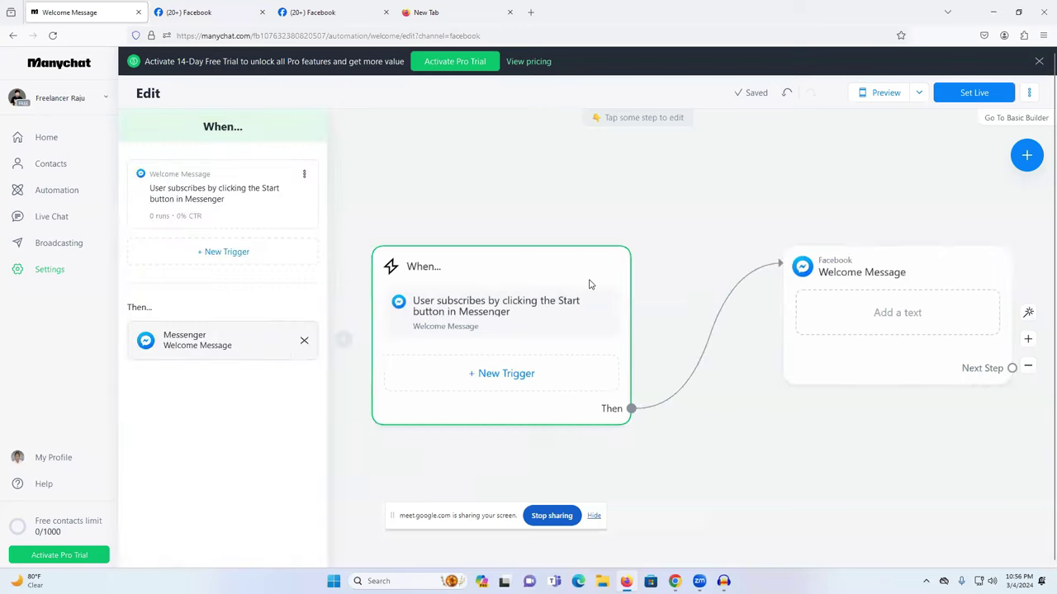
pyautogui.click(916, 269)
pyautogui.moveTo(915, 269); pyautogui.dragTo(828, 266)
pyautogui.moveTo(526, 286); pyautogui.dragTo(415, 256)
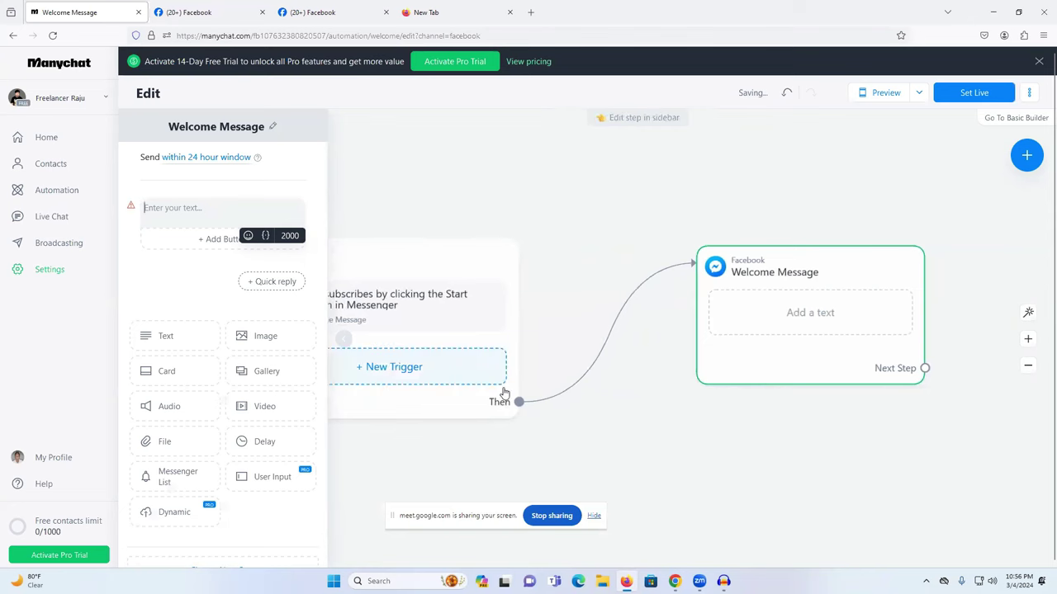
# Step: Examine which step types the trigger's Then connector offers, dismiss the choices, and inspect its link to the Welcome Message
pyautogui.moveTo(607, 318)
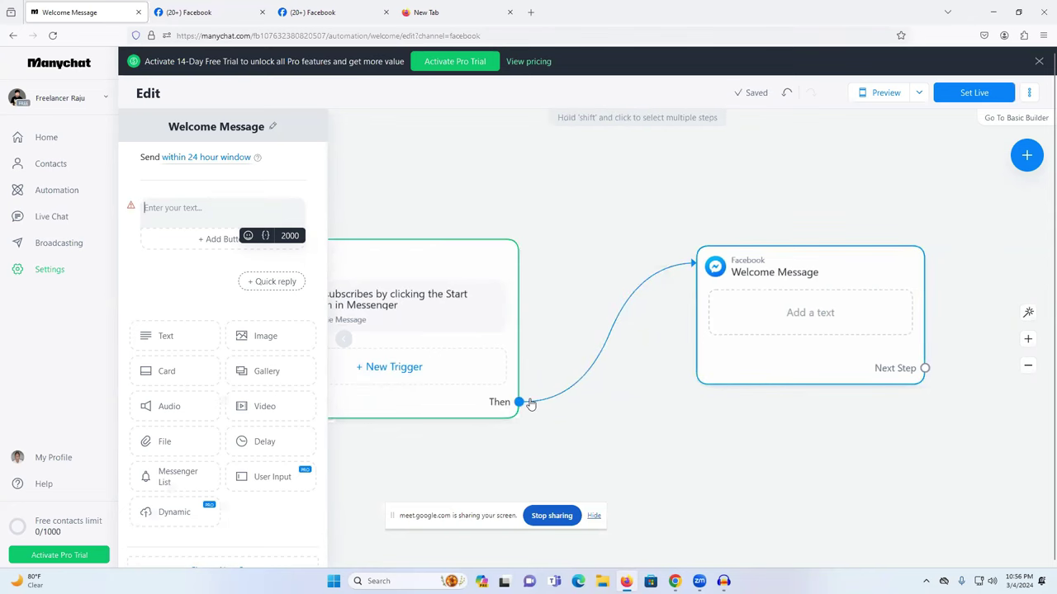
pyautogui.moveTo(515, 401); pyautogui.dragTo(558, 474)
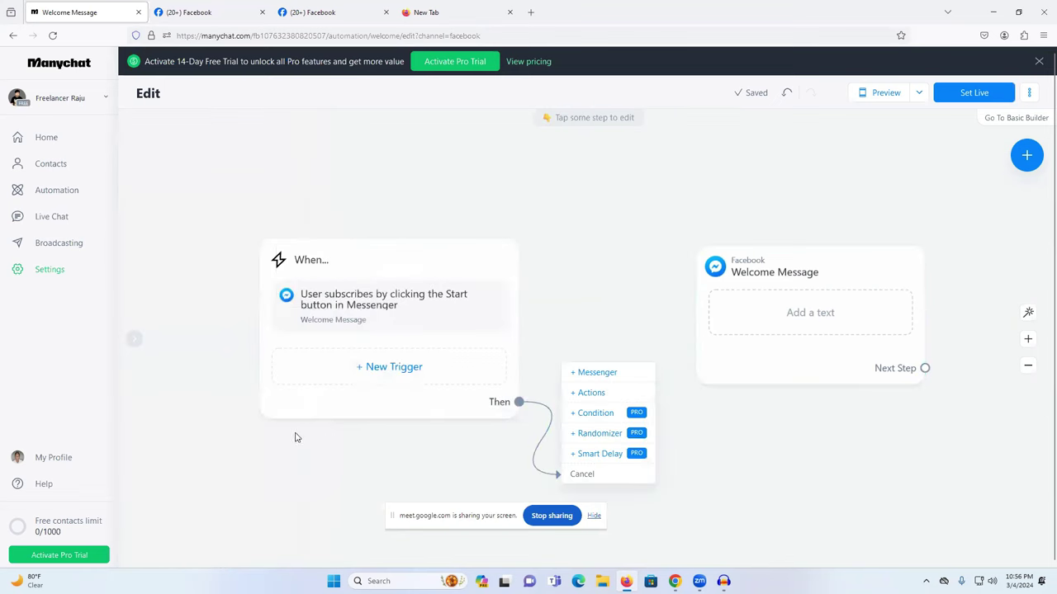
pyautogui.click(745, 484)
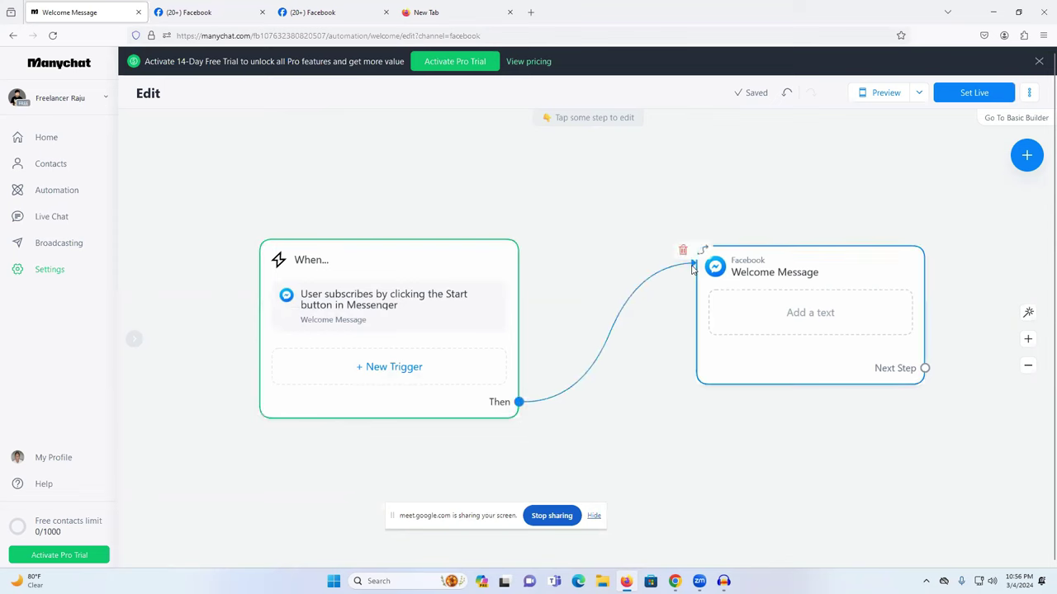
pyautogui.moveTo(690, 272)
pyautogui.moveTo(690, 272); pyautogui.dragTo(670, 286)
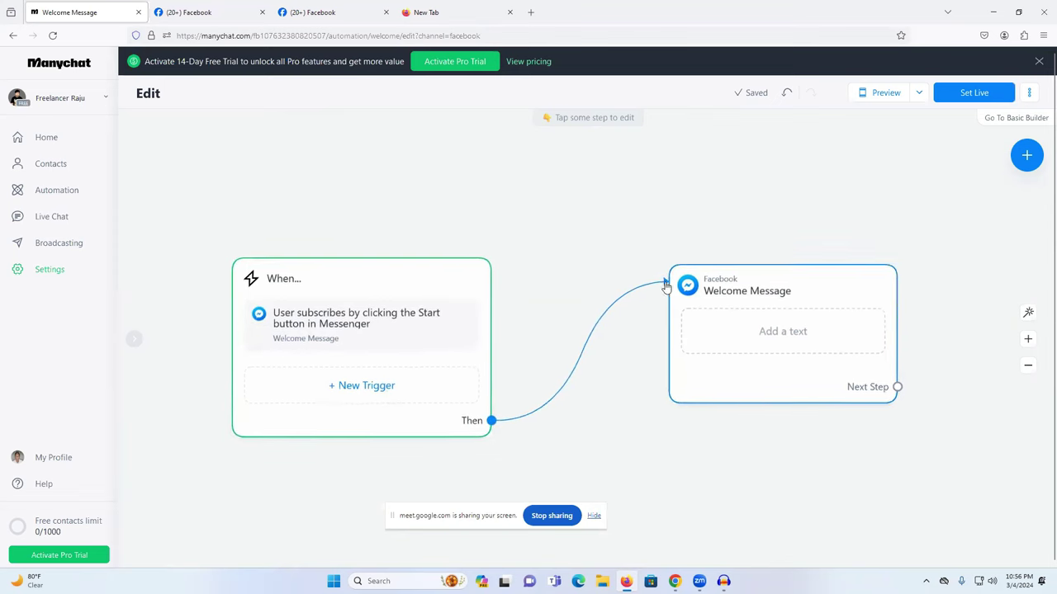
pyautogui.moveTo(496, 418); pyautogui.dragTo(568, 323)
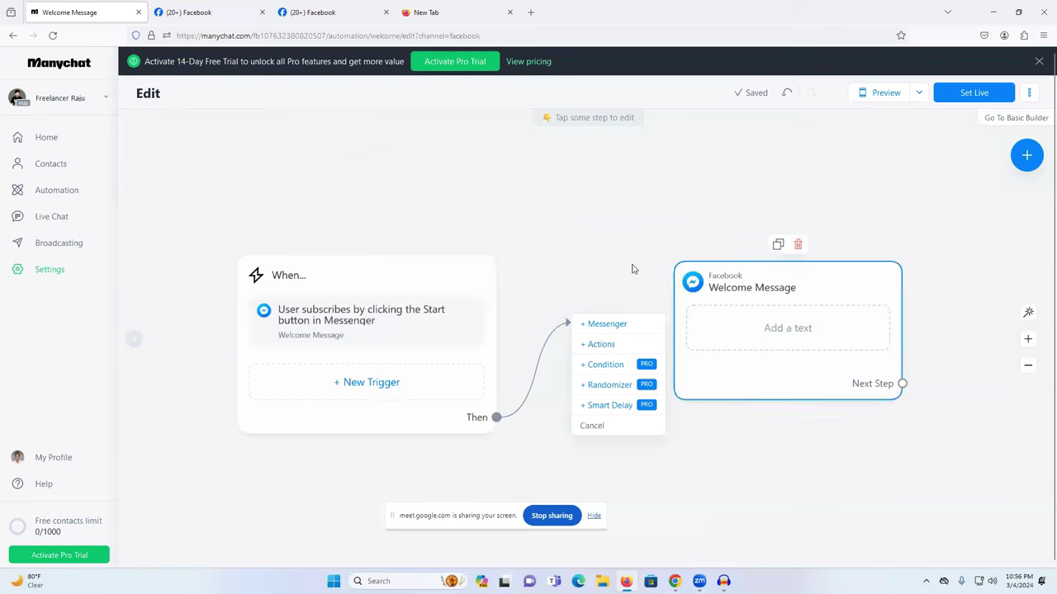
pyautogui.click(572, 299)
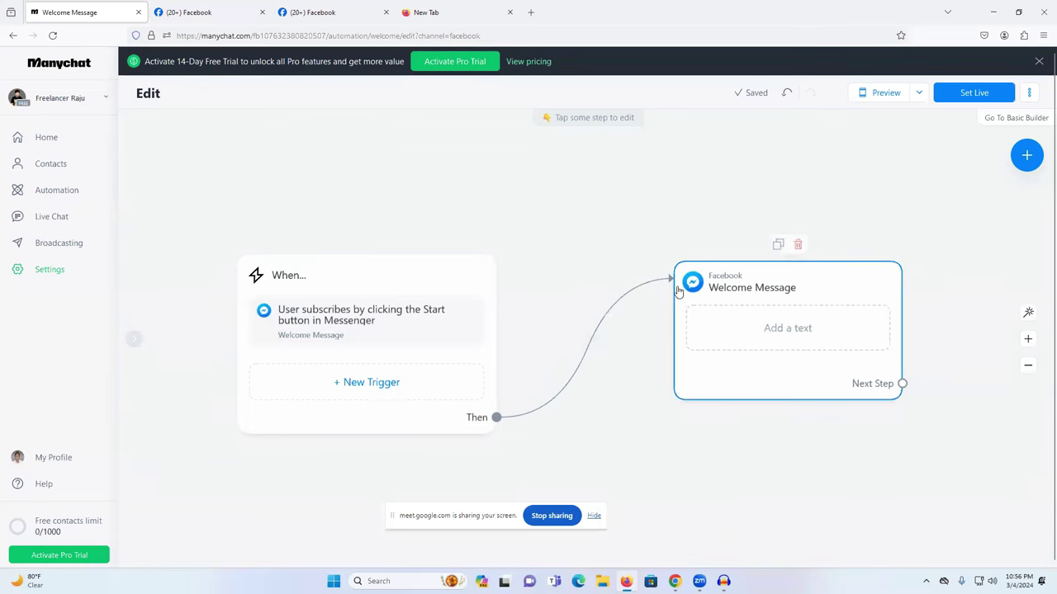
pyautogui.moveTo(670, 282)
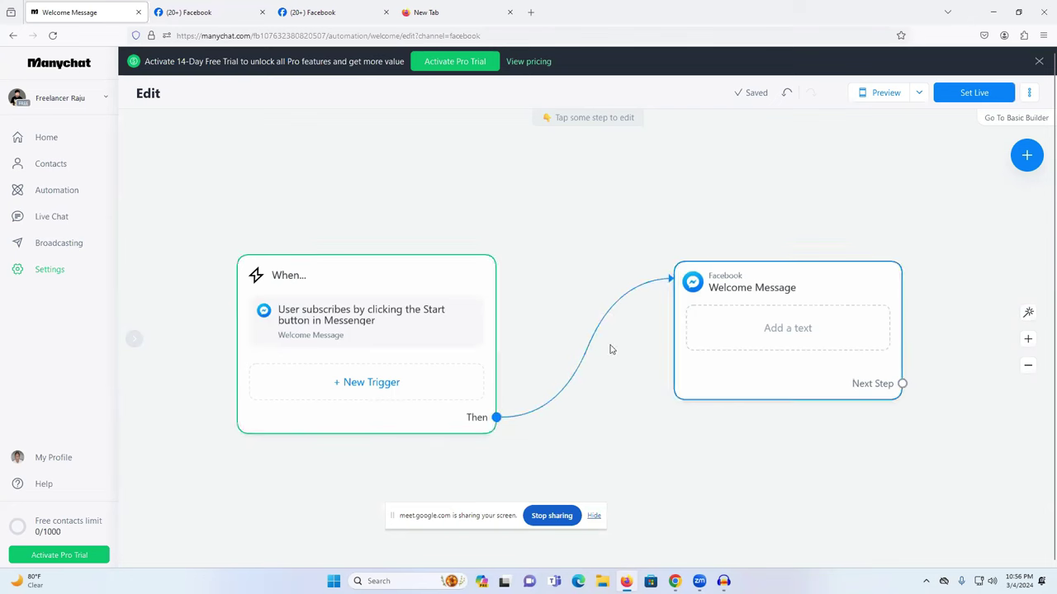
pyautogui.moveTo(682, 306)
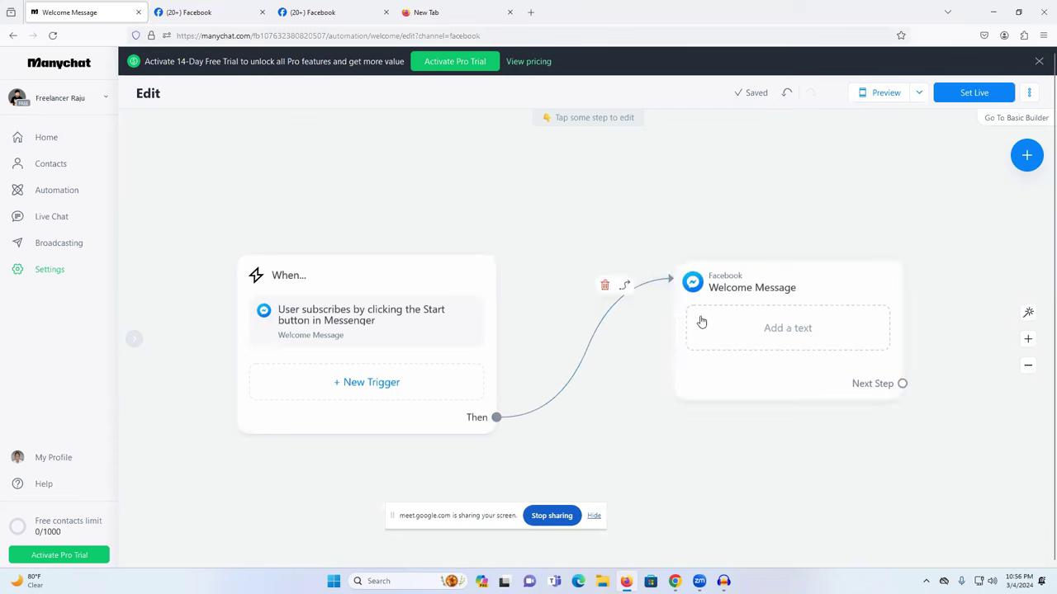
# Step: Review the content types offered for the Welcome Message block, and open the When trigger's settings
pyautogui.click(851, 288)
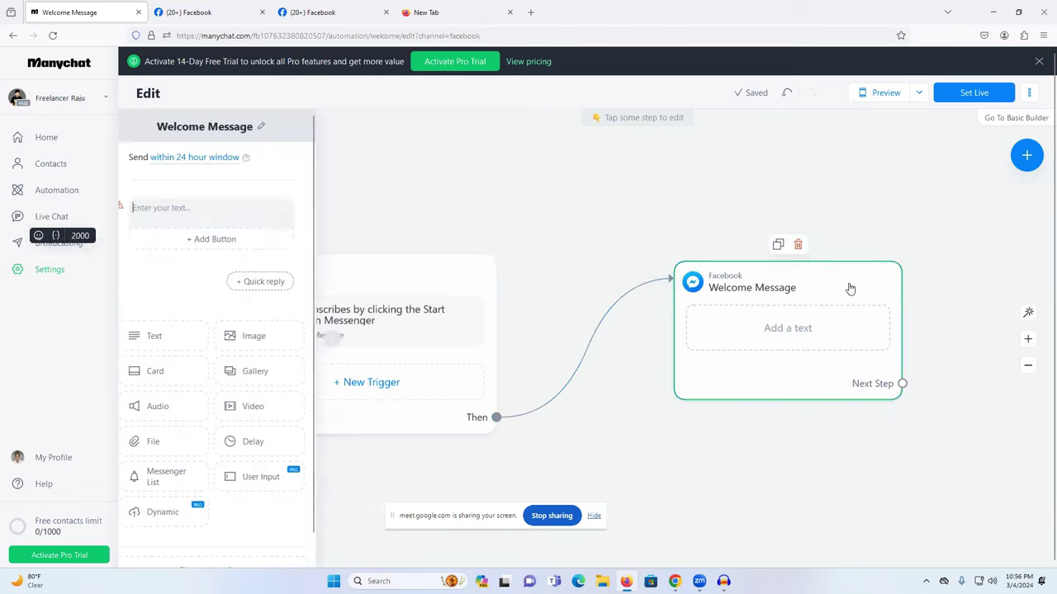
pyautogui.scroll(-1, 252, 293)
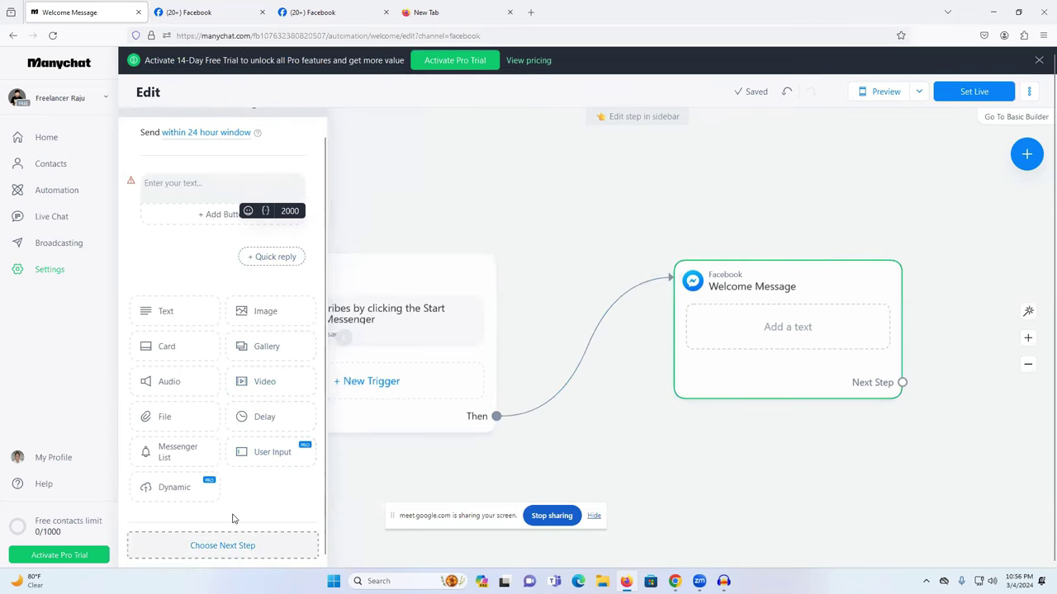
pyautogui.click(426, 270)
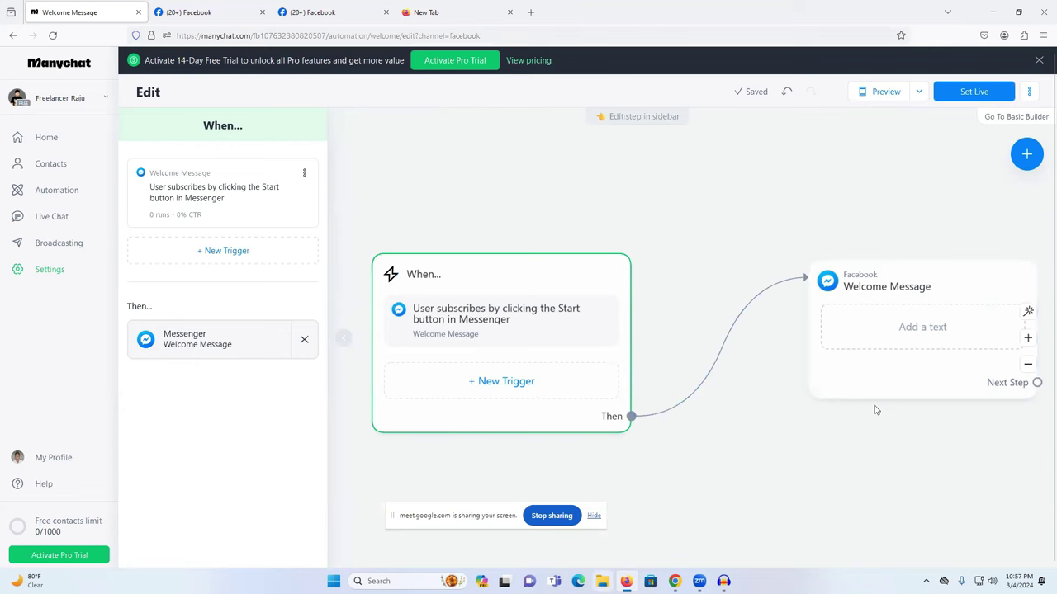
pyautogui.moveTo(566, 276); pyautogui.dragTo(527, 256)
pyautogui.scroll(-2, 622, 253)
pyautogui.scroll(-3, 622, 253)
pyautogui.scroll(4, 620, 253)
pyautogui.scroll(-5, 620, 248)
pyautogui.scroll(4, 618, 243)
pyautogui.scroll(-4, 618, 243)
pyautogui.scroll(4, 617, 243)
pyautogui.hscroll(2, 680, 338)
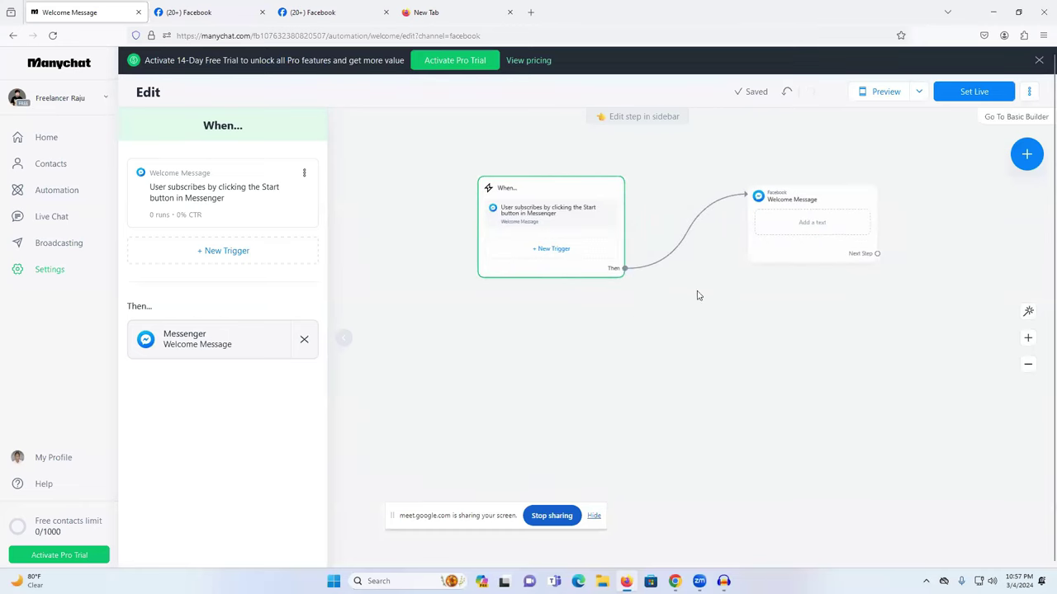
pyautogui.hscroll(2, 698, 296)
pyautogui.scroll(-5, 592, 415)
pyautogui.scroll(6, 591, 417)
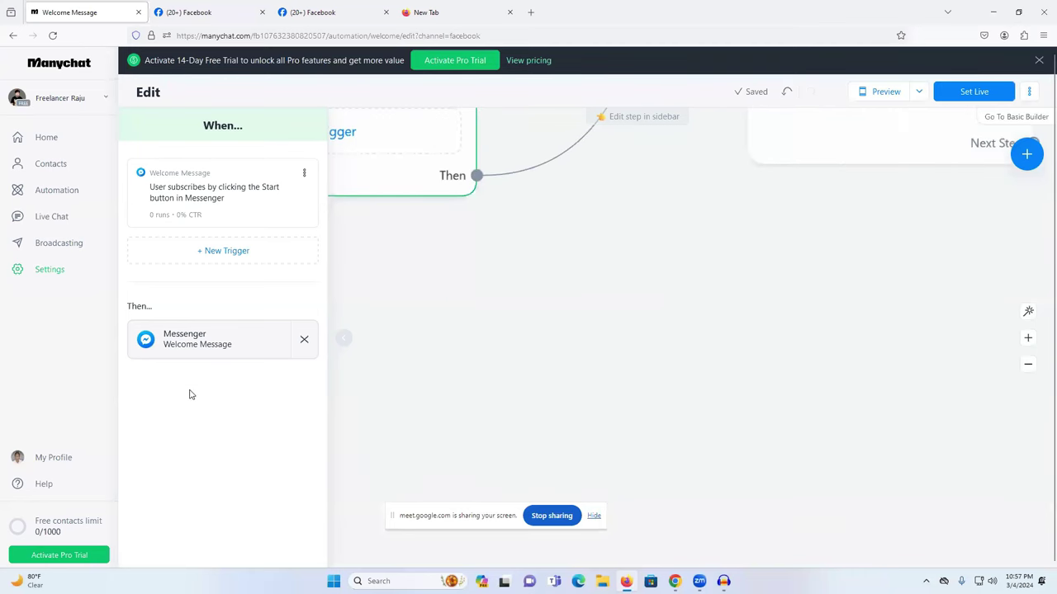
# Step: Set the browser page zoom to 90% and bring both flow blocks back into view
pyautogui.hotkey('ctrl', '-')
pyautogui.hotkey('ctrl', '-')
pyautogui.hotkey('ctrl', '-')
pyautogui.hotkey('ctrl', '0')
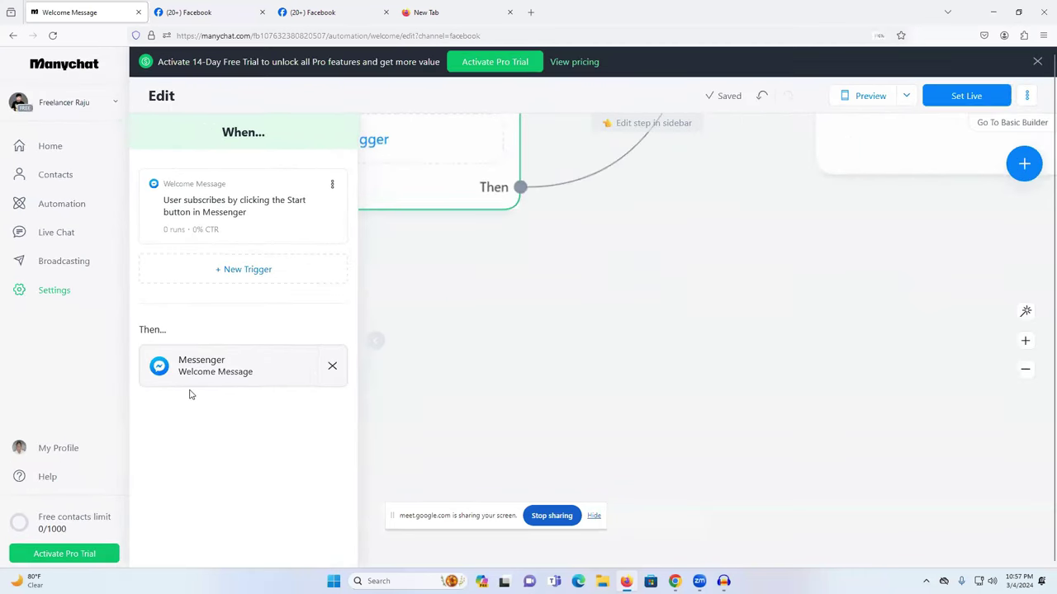
pyautogui.hotkey('ctrl', '-')
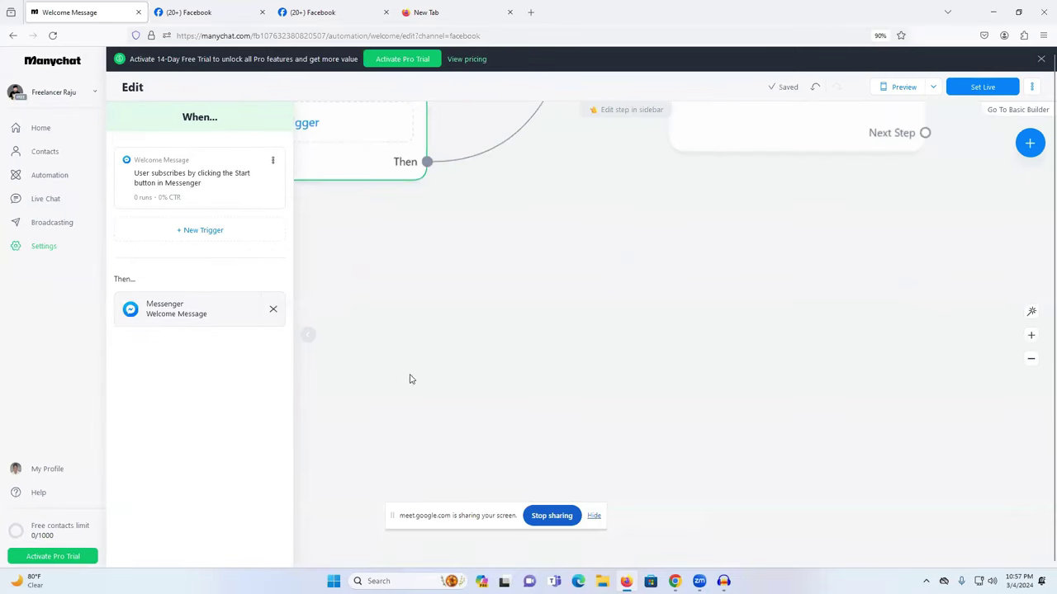
pyautogui.moveTo(617, 236); pyautogui.dragTo(551, 427)
pyautogui.scroll(-3, 619, 276)
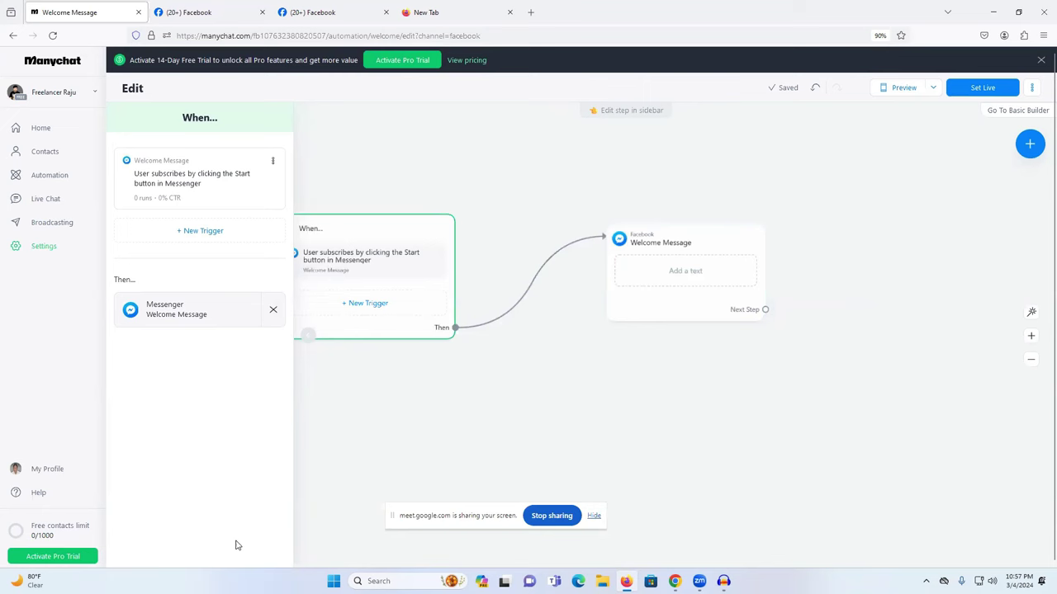
# Step: Open the Welcome Message block and place the cursor in its empty message text
pyautogui.click(700, 242)
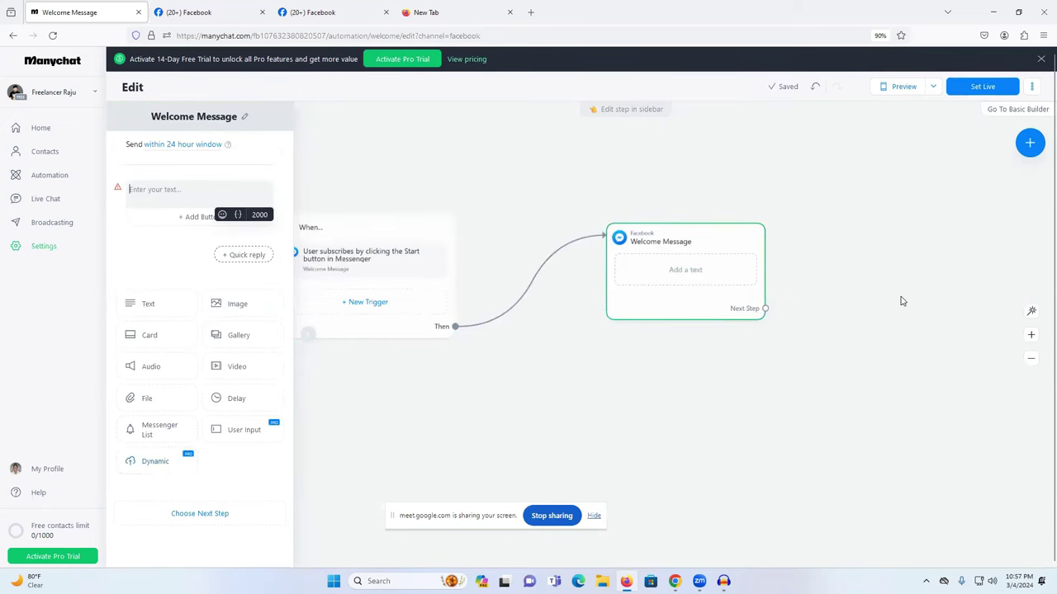
pyautogui.click(899, 299)
pyautogui.click(693, 277)
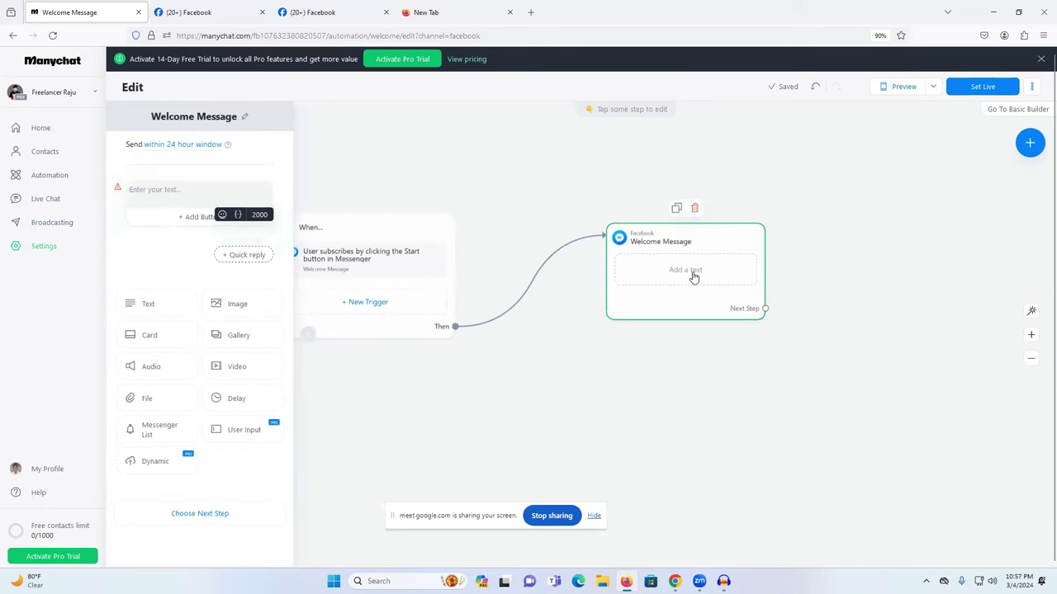
pyautogui.click(165, 192)
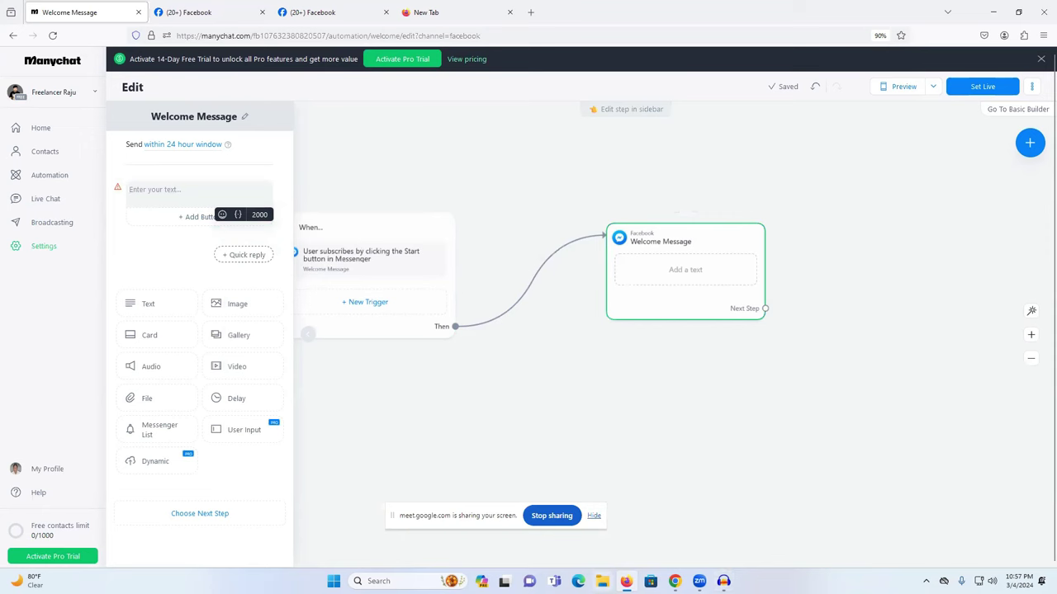
# Step: Switch to the Grameenphone Facebook page and read through its Messenger chat's welcome message, language choice and option prompts
pyautogui.moveTo(674, 582)
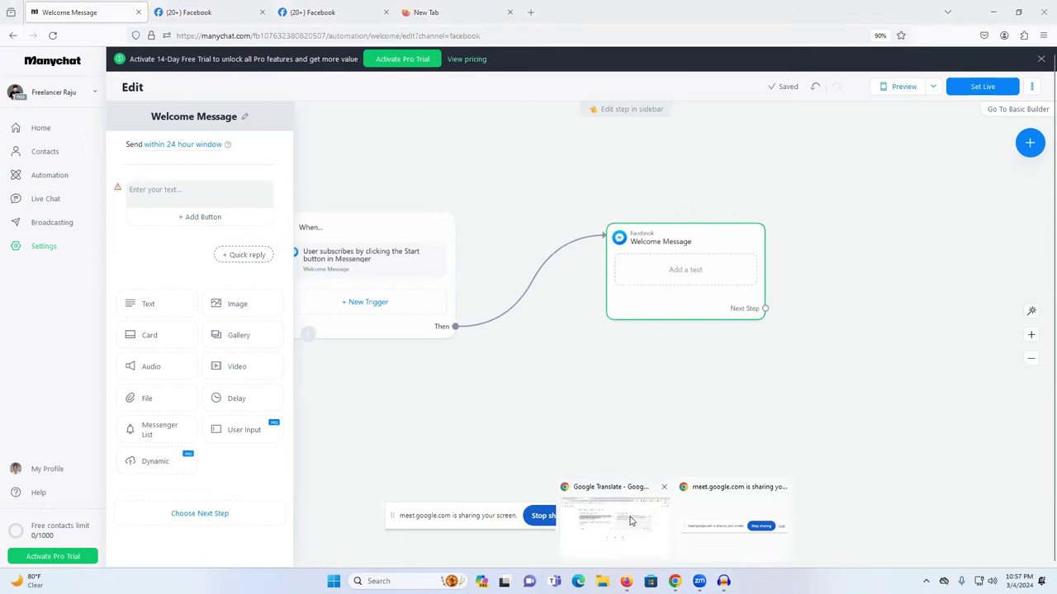
pyautogui.click(188, 12)
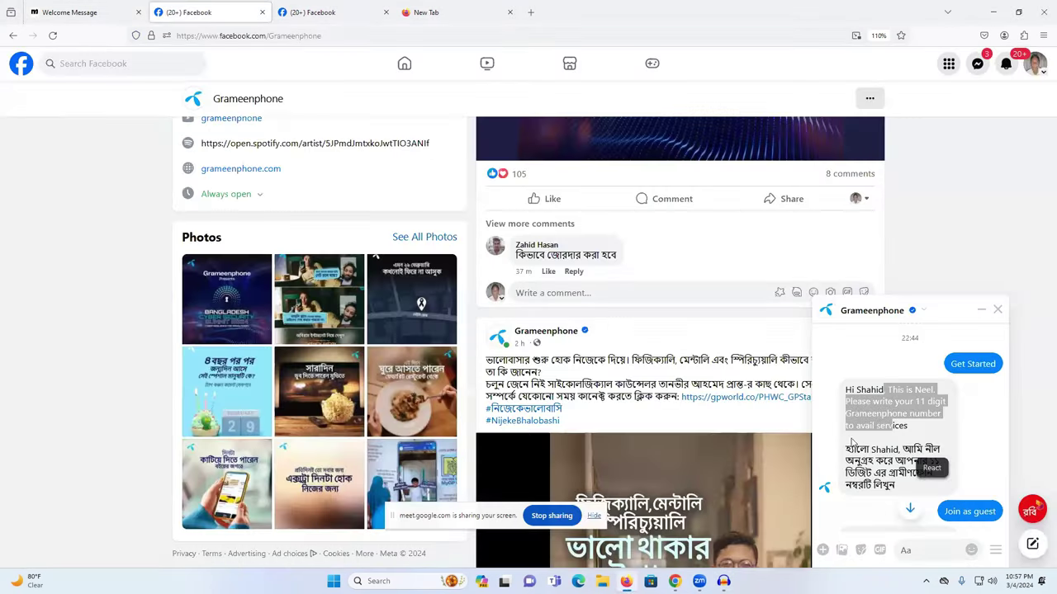
pyautogui.scroll(-2, 963, 388)
pyautogui.moveTo(996, 366); pyautogui.dragTo(898, 384)
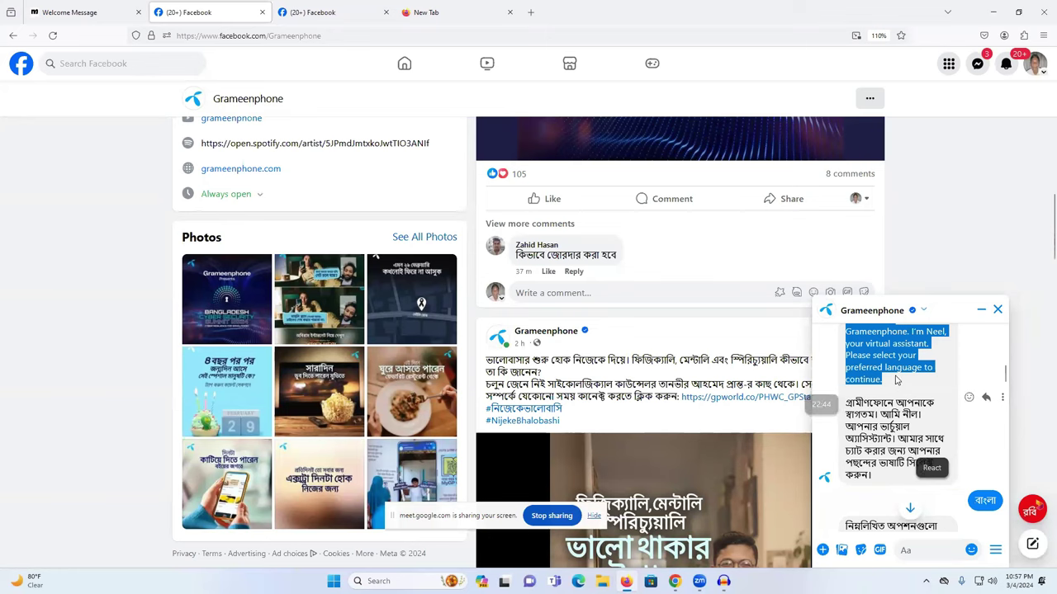
pyautogui.scroll(-3, 898, 385)
pyautogui.scroll(1, 876, 378)
pyautogui.scroll(1, 877, 378)
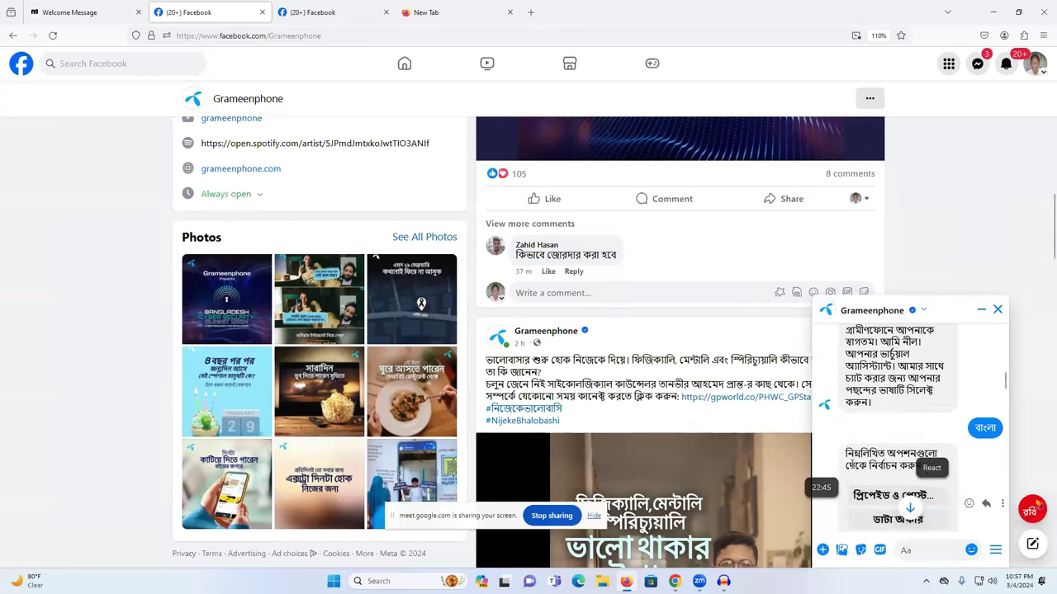
pyautogui.tripleClick(904, 448)
pyautogui.scroll(2, 904, 449)
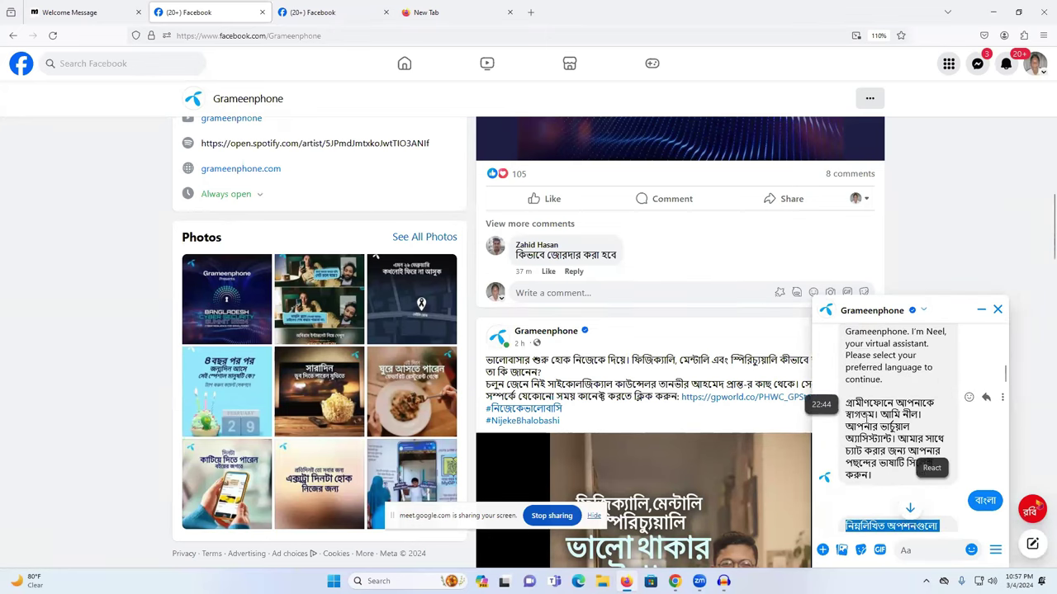
pyautogui.scroll(2, 908, 430)
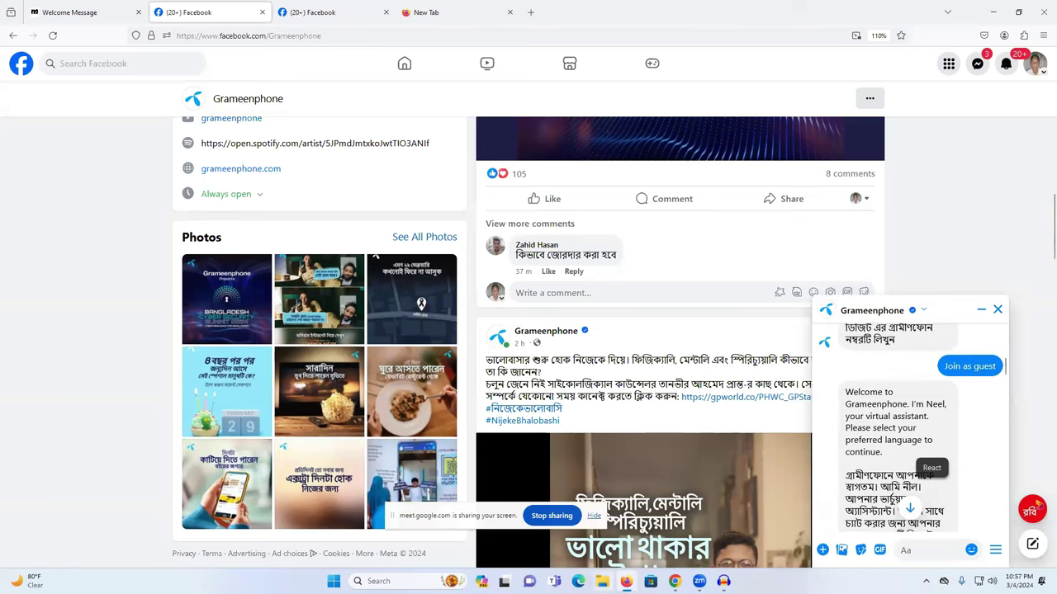
# Step: Switch to Google Translate, delete the opening greeting "আসসালামু আলাইকুম আশা করি ভাল আছেন।" from the Bengali text, and select the remaining text
pyautogui.moveTo(675, 581)
pyautogui.click(652, 542)
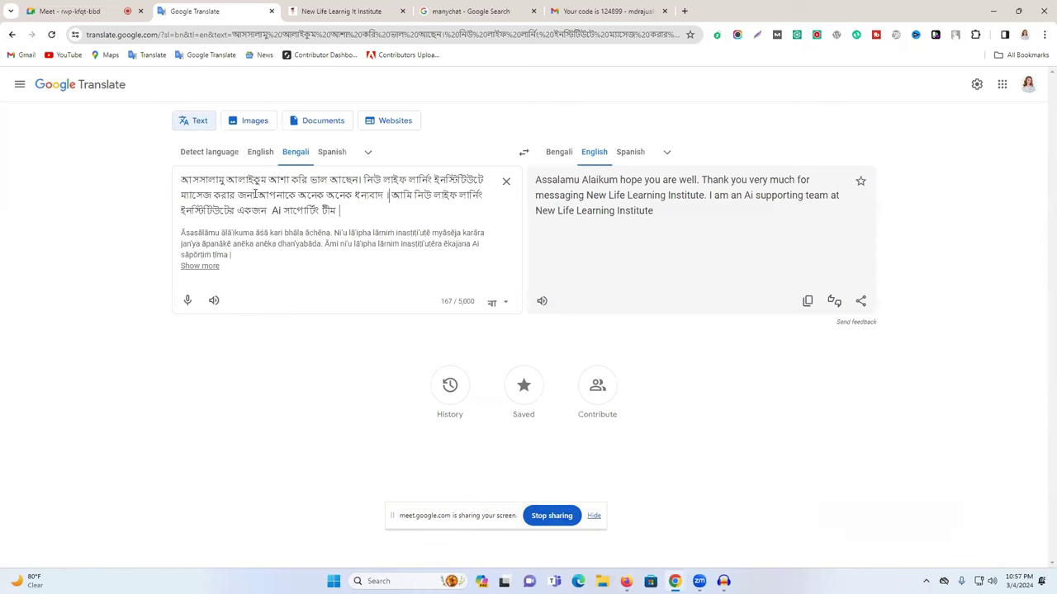
pyautogui.moveTo(256, 195); pyautogui.dragTo(246, 195)
pyautogui.tripleClick(367, 195)
pyautogui.moveTo(364, 180); pyautogui.dragTo(99, 137)
pyautogui.press('BackSpace')
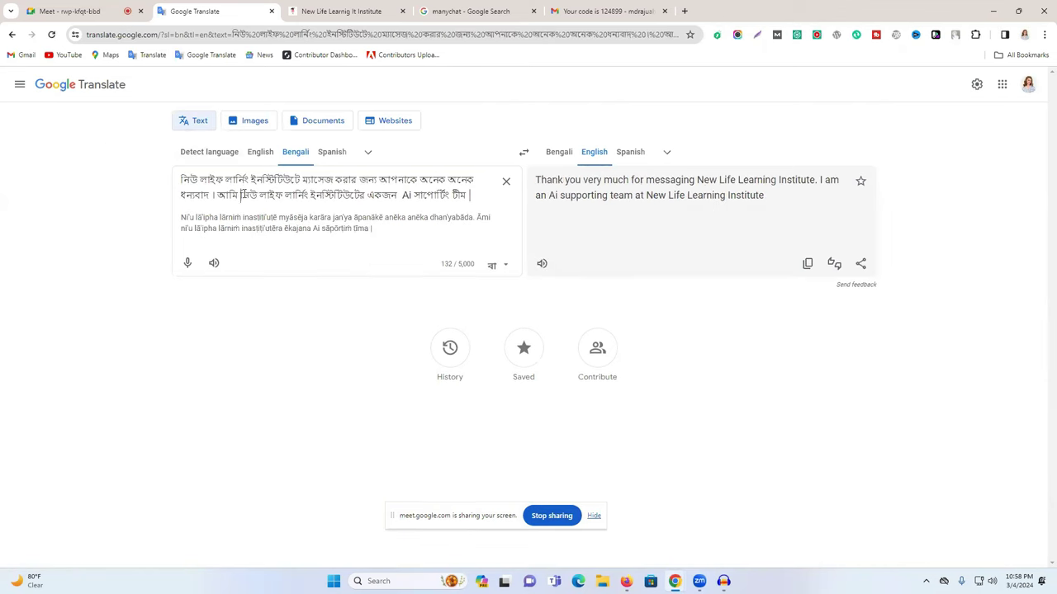
pyautogui.hotkey('ctrl', 'a')
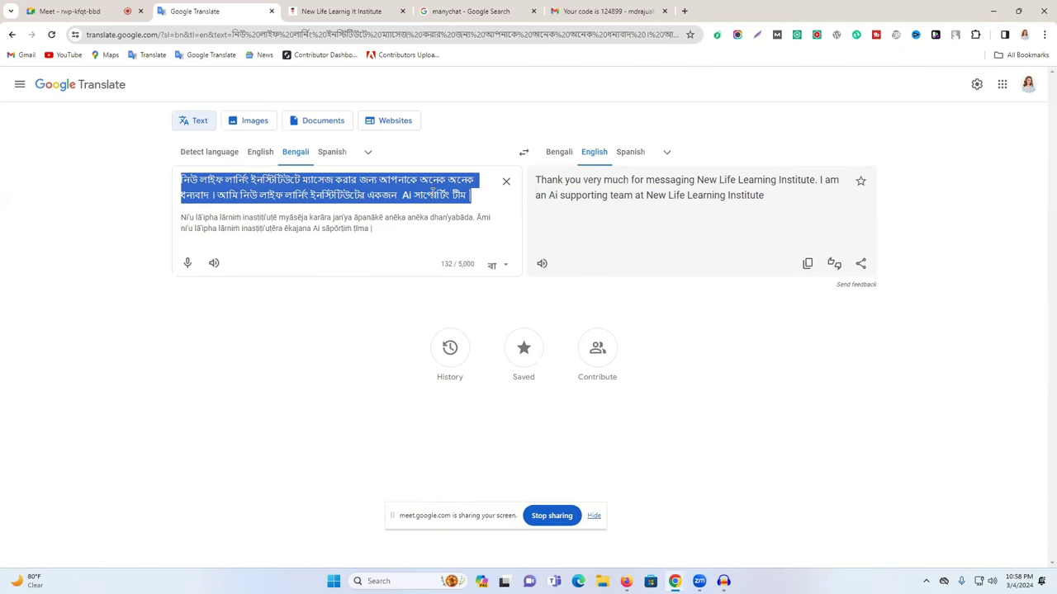
pyautogui.doubleClick(408, 195)
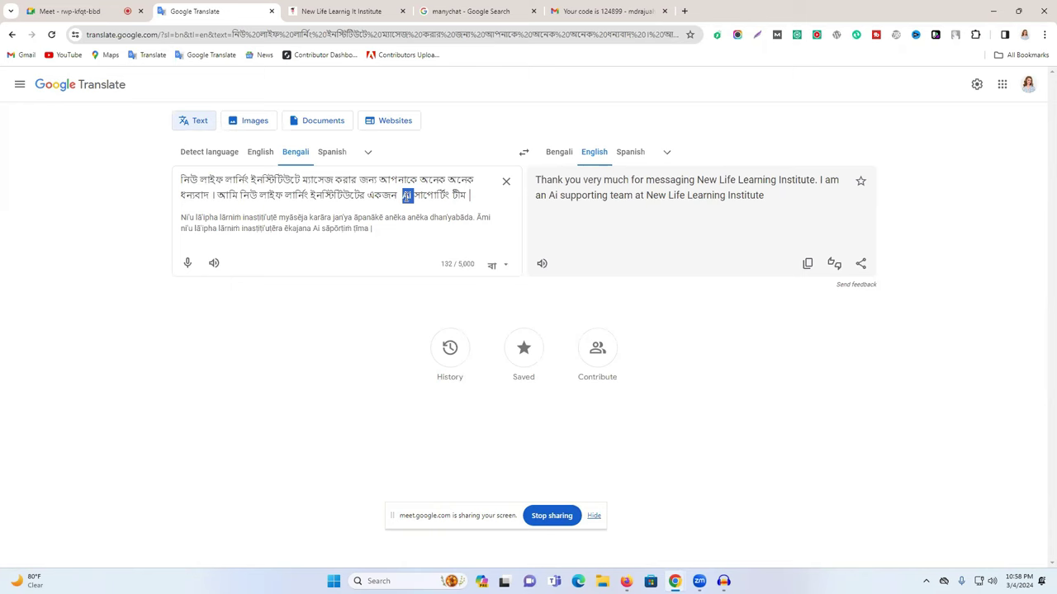
pyautogui.hotkey('ctrl', 'a')
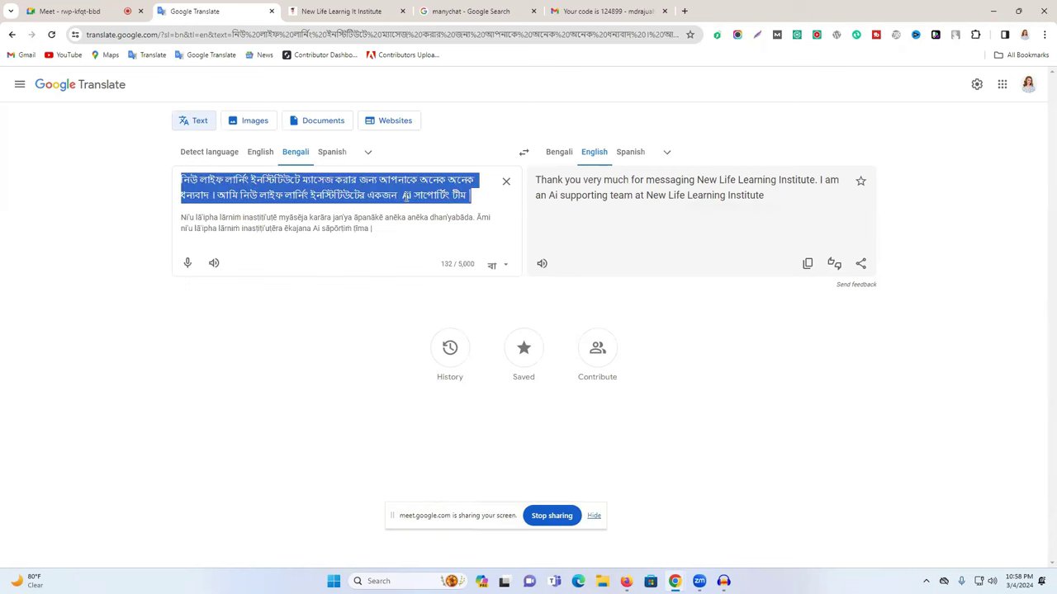
# Step: Switch to the Grameenphone Messenger chat and examine how its Bengali welcome message introduces the virtual assistant
pyautogui.click(627, 582)
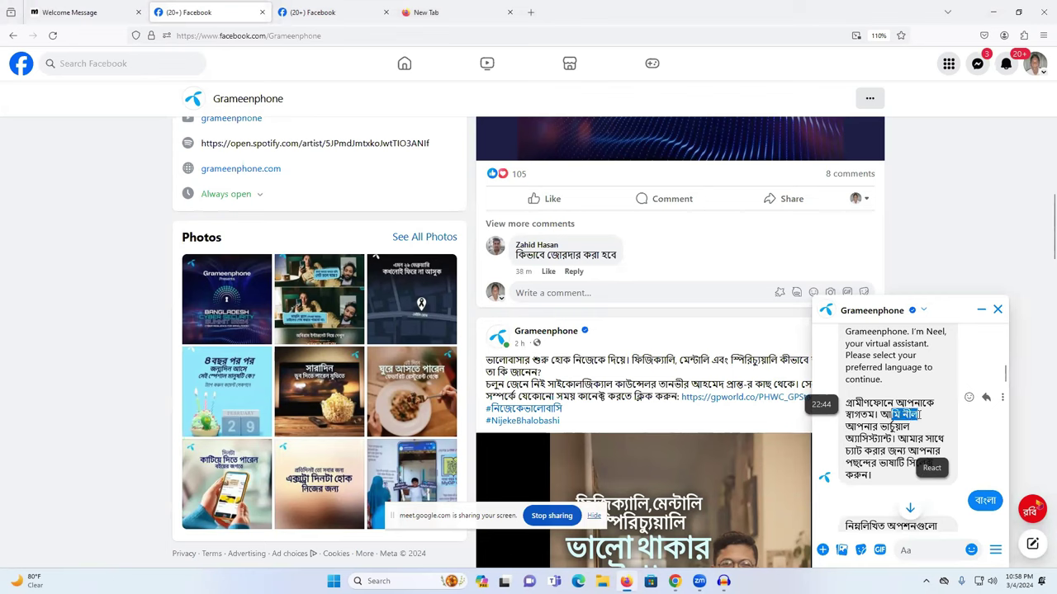
pyautogui.doubleClick(880, 426)
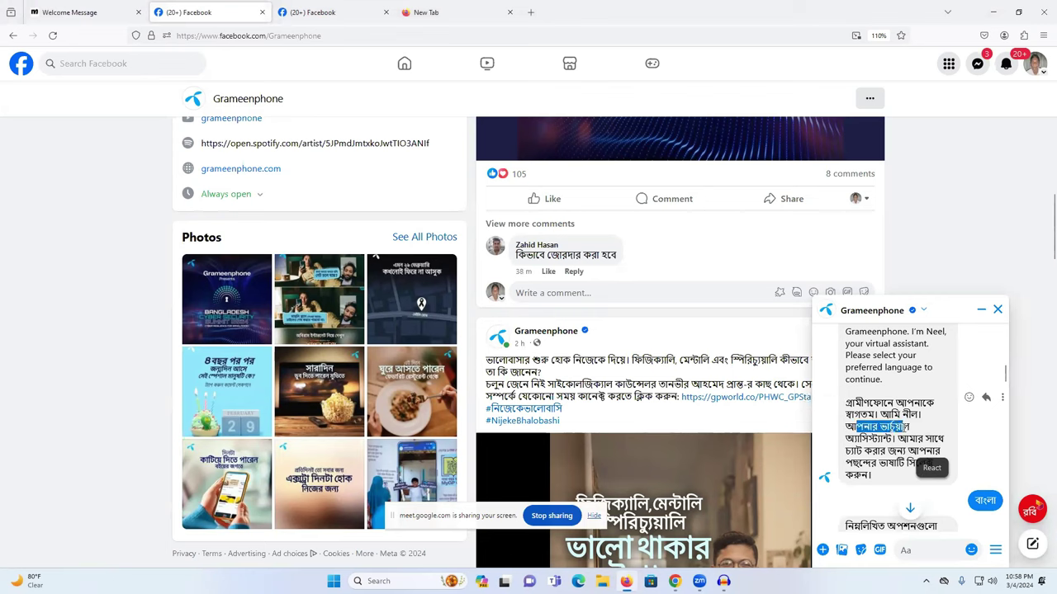
pyautogui.doubleClick(869, 439)
pyautogui.moveTo(883, 428); pyautogui.dragTo(889, 438)
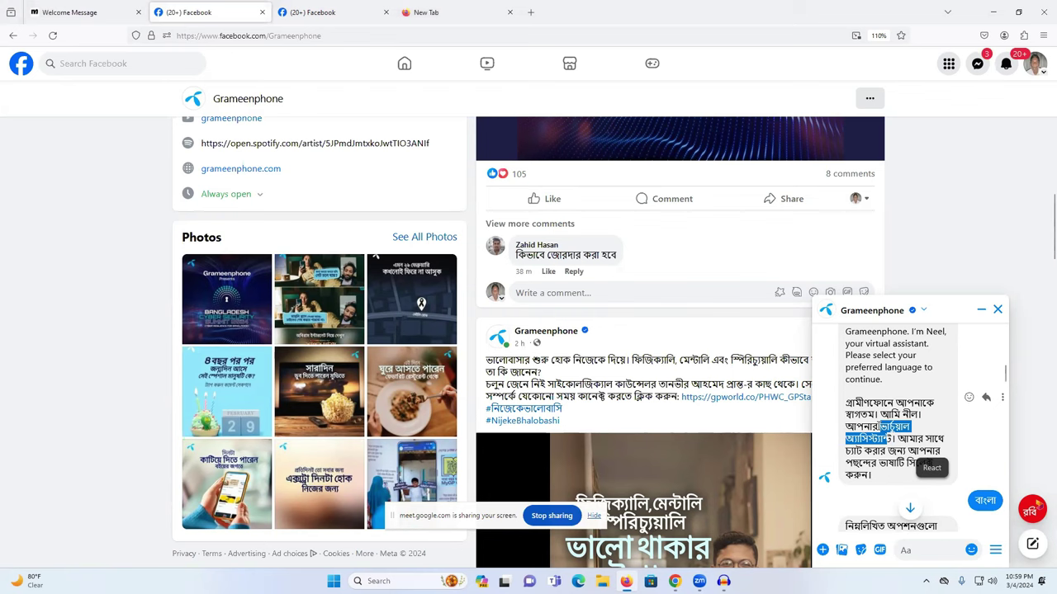
pyautogui.click(875, 429)
pyautogui.moveTo(846, 403); pyautogui.dragTo(938, 439)
pyautogui.click(875, 429)
pyautogui.doubleClick(878, 428)
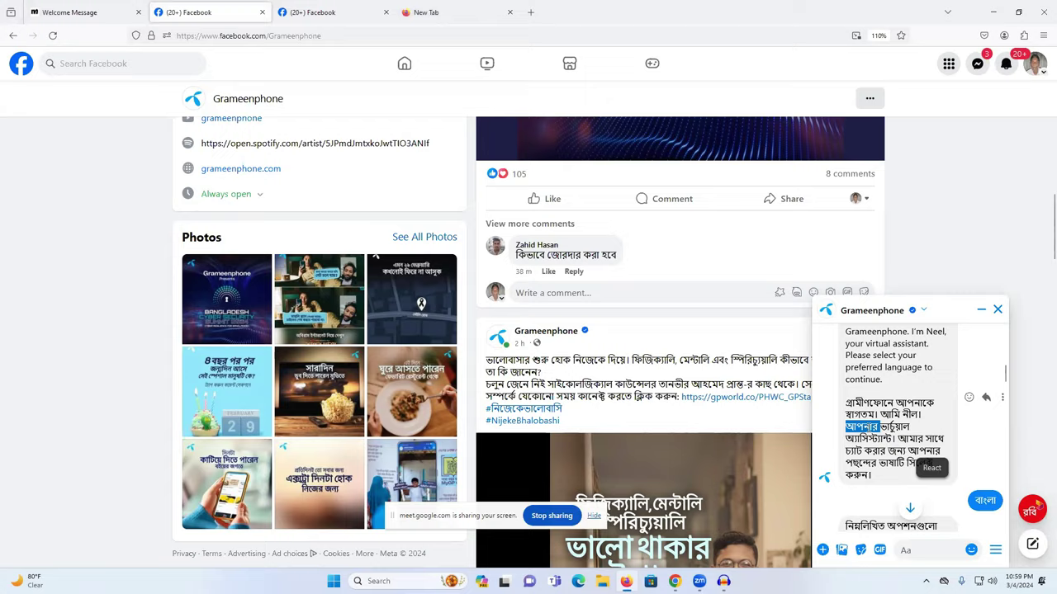
# Step: Copy the Bengali thank-you and AI supporting team text from Google Translate into the Welcome Message block's empty text in Manychat
pyautogui.click(41, 17)
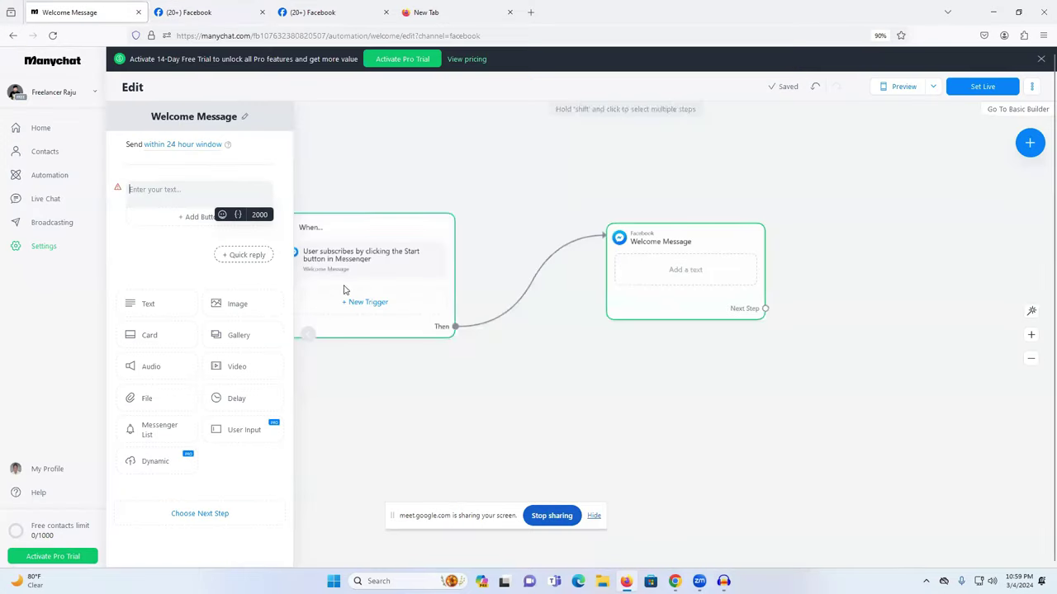
pyautogui.click(651, 581)
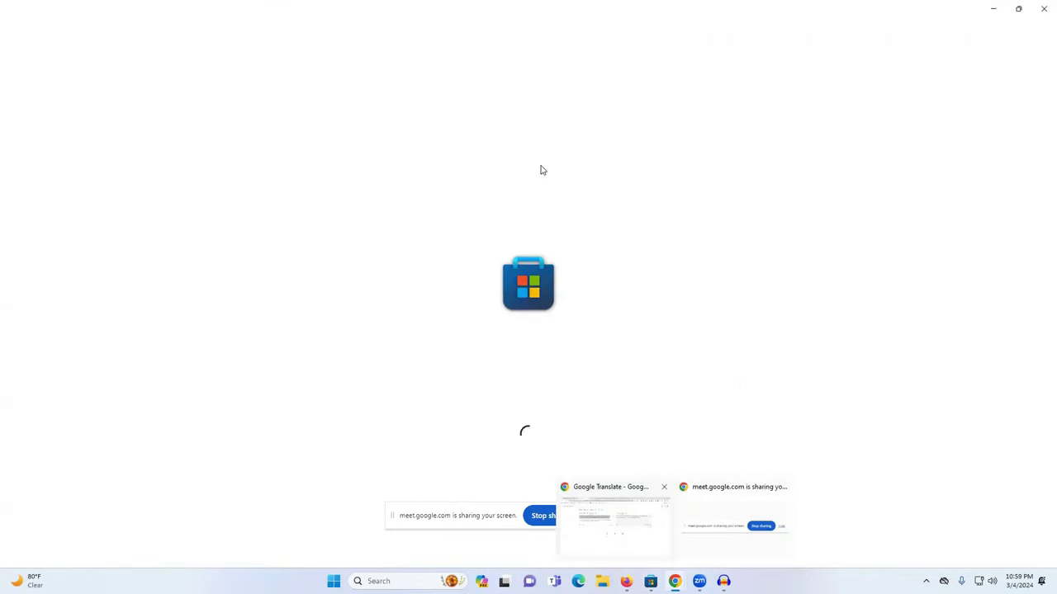
pyautogui.click(1044, 8)
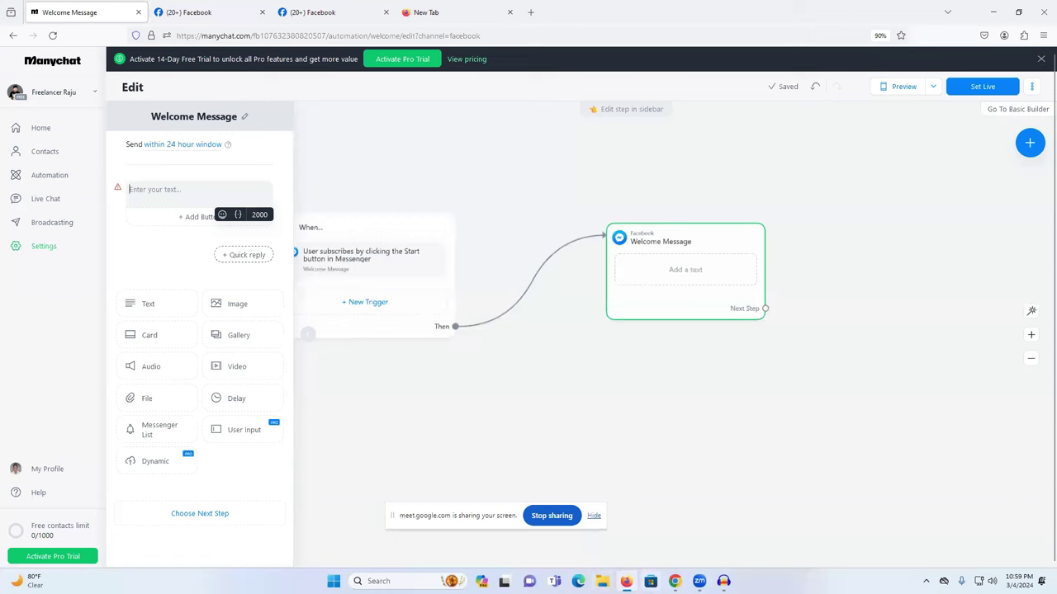
pyautogui.moveTo(674, 578)
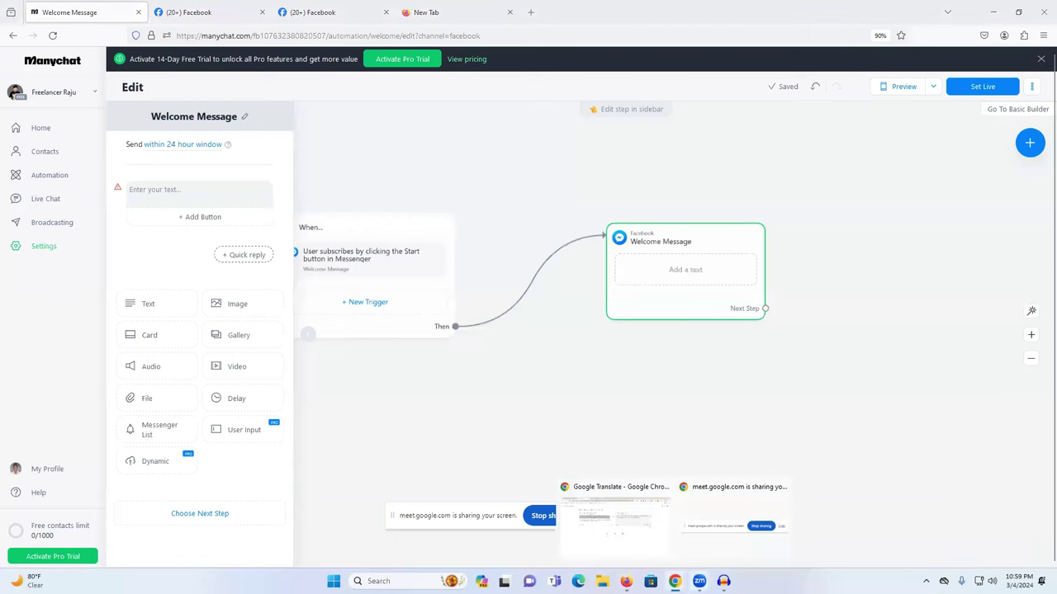
pyautogui.click(630, 540)
pyautogui.tripleClick(364, 185)
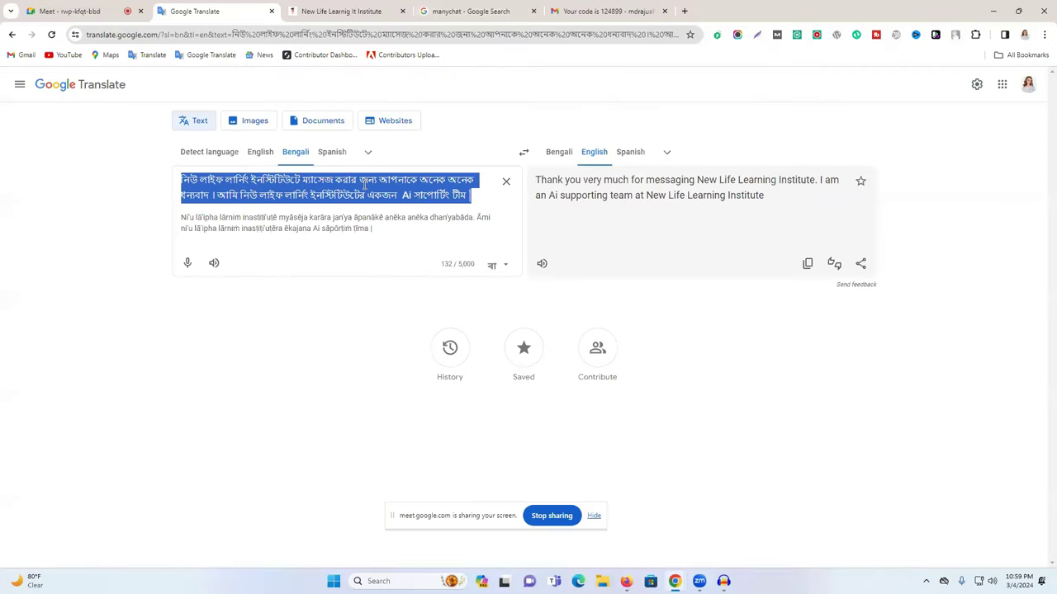
pyautogui.click(626, 581)
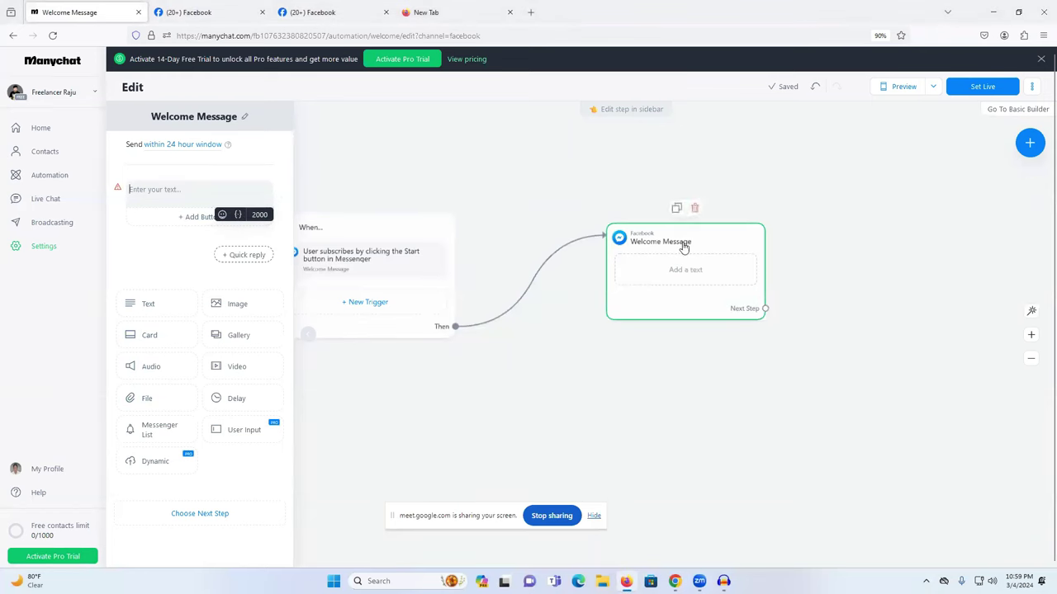
pyautogui.click(149, 199)
pyautogui.write('নিউ লাইফ লার্নিং ইনস্টিটিউটে ম্যাসেজ করার জন্য আপনাকে অনেক অনেক ধন্যবাদ। আমি নিউ লাইফ লার্নিং ইনস্টিটিউটের একজন AI সাপোর্টিং টিম।')
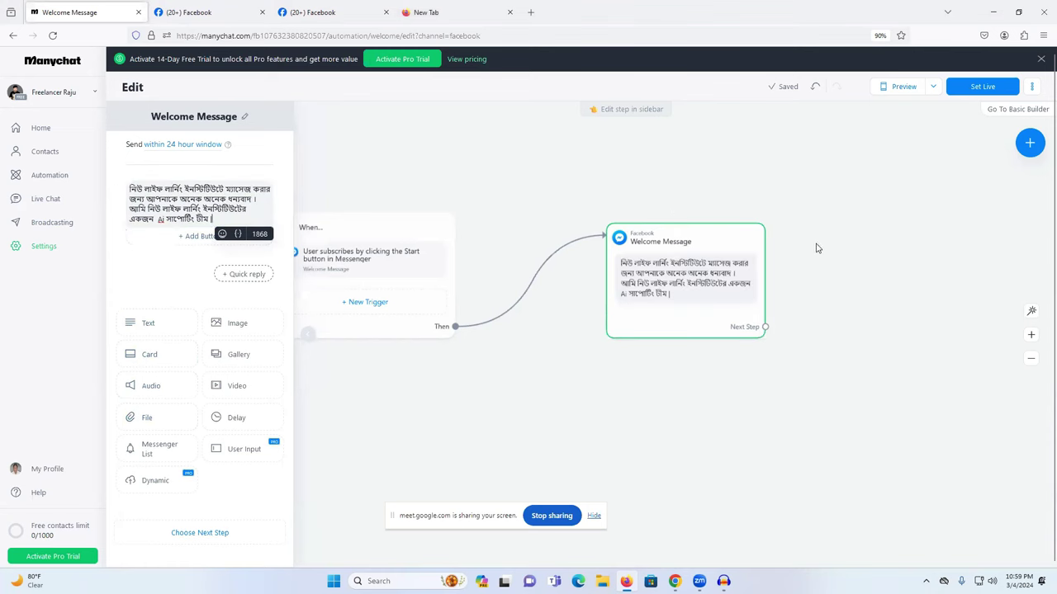
pyautogui.click(863, 261)
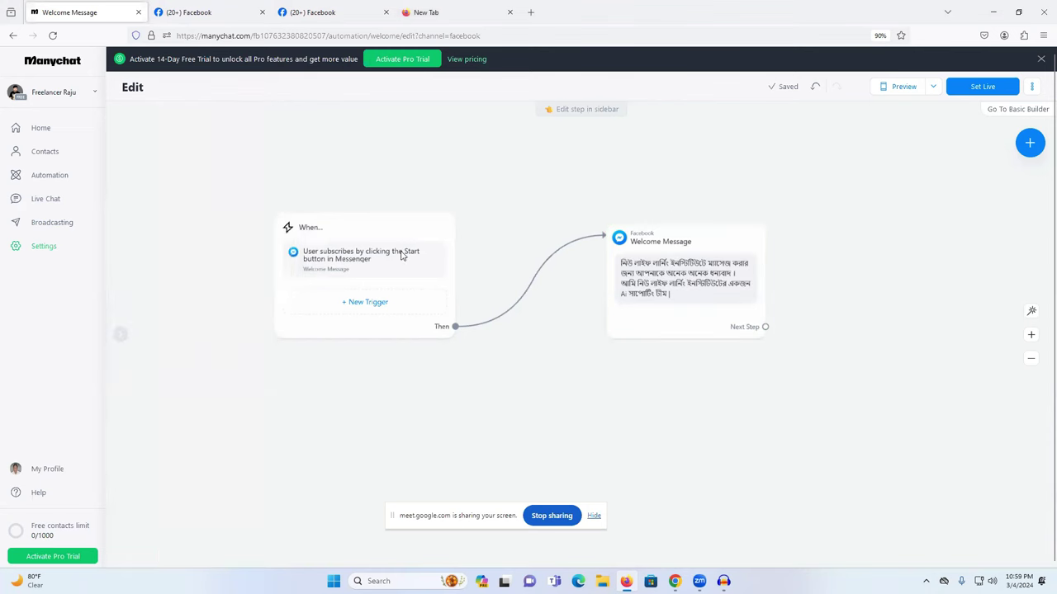
# Step: Add three buttons with their default titles under the Bengali text in the Welcome Message block
pyautogui.click(692, 281)
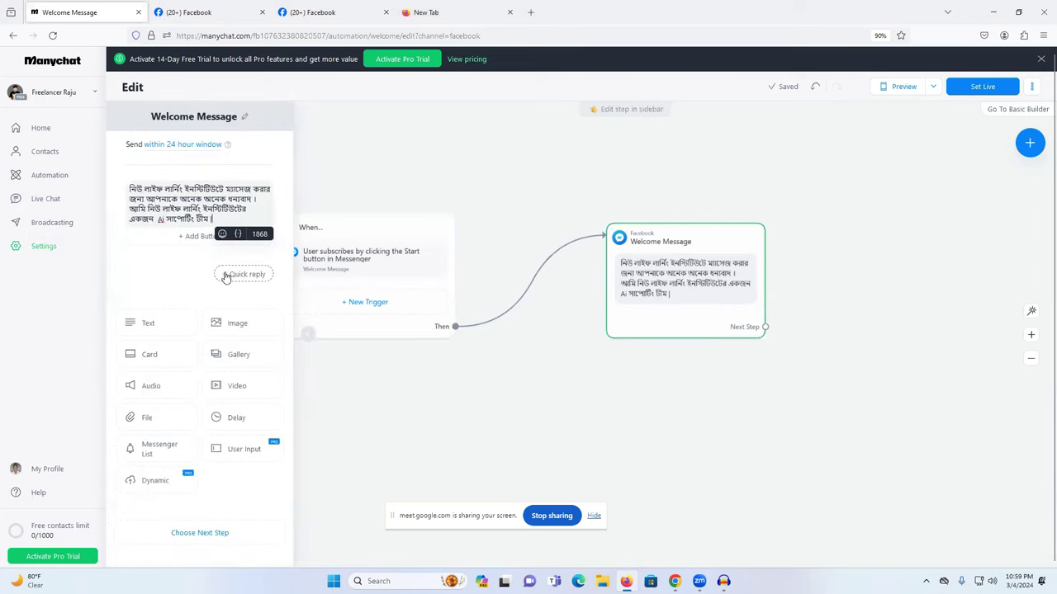
pyautogui.click(180, 241)
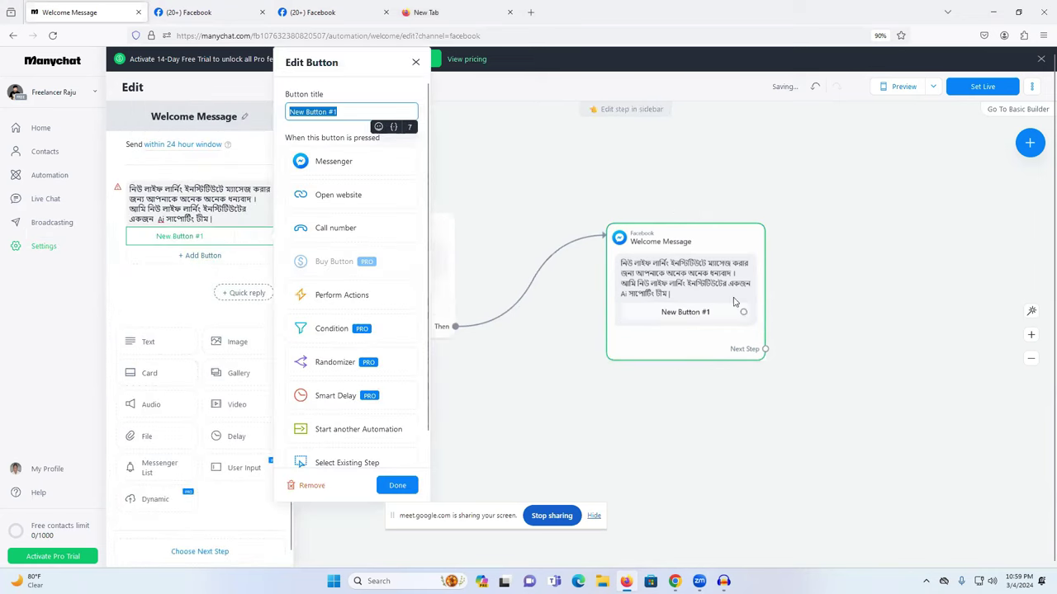
pyautogui.click(200, 256)
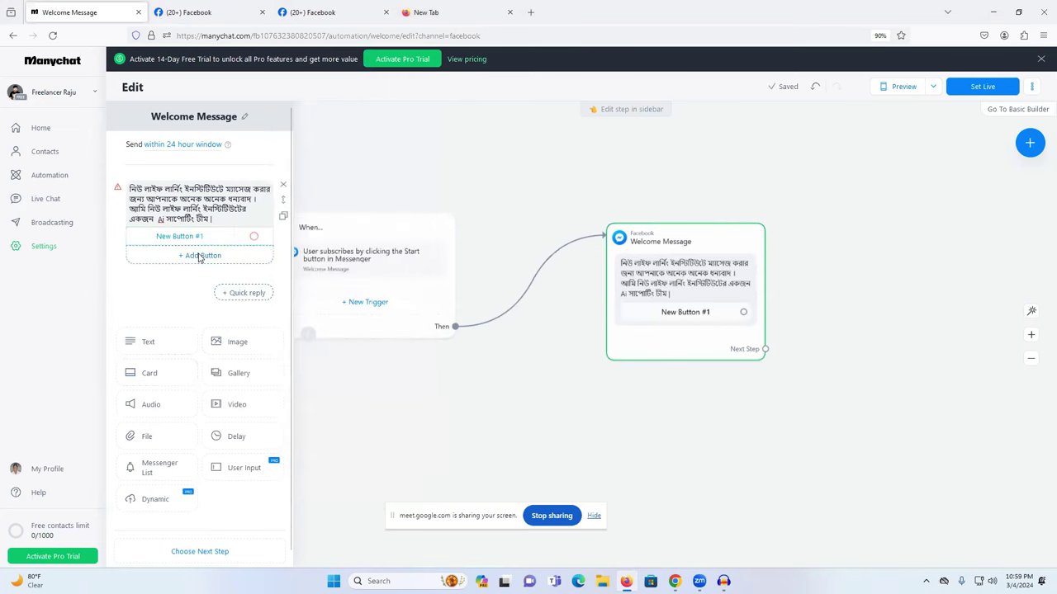
pyautogui.click(198, 256)
pyautogui.click(197, 274)
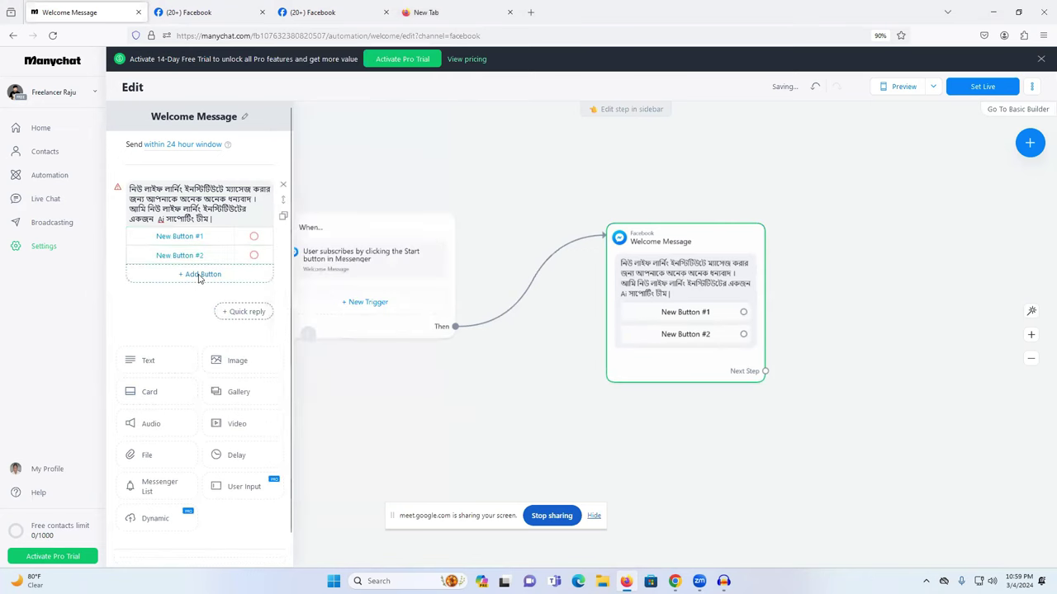
pyautogui.click(198, 275)
pyautogui.click(555, 385)
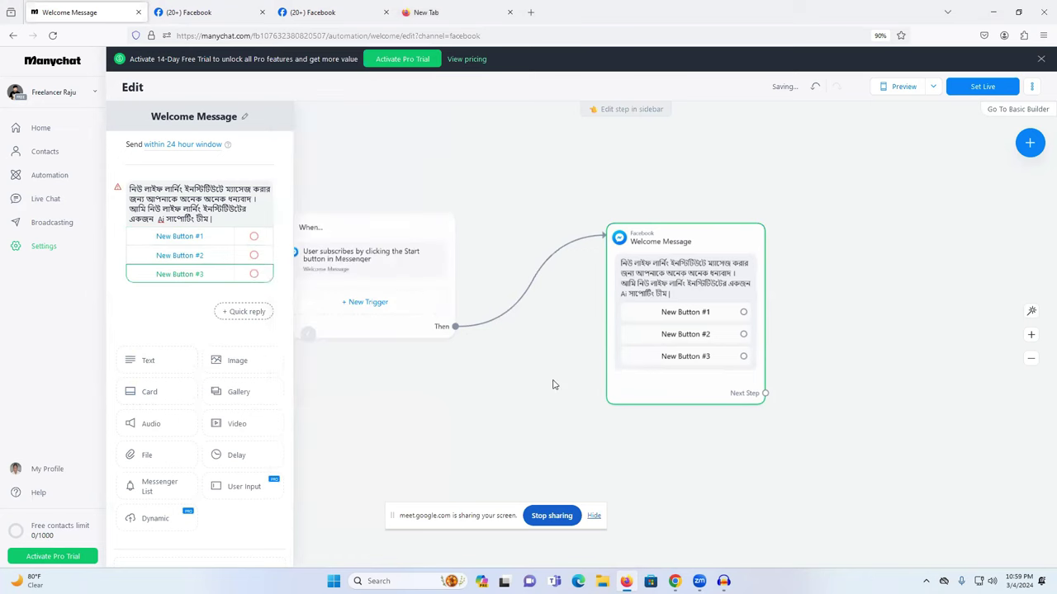
# Step: Move the Welcome Message block closer to the When trigger, aligning their upper edges, and close its editing panel
pyautogui.moveTo(542, 377); pyautogui.dragTo(465, 366)
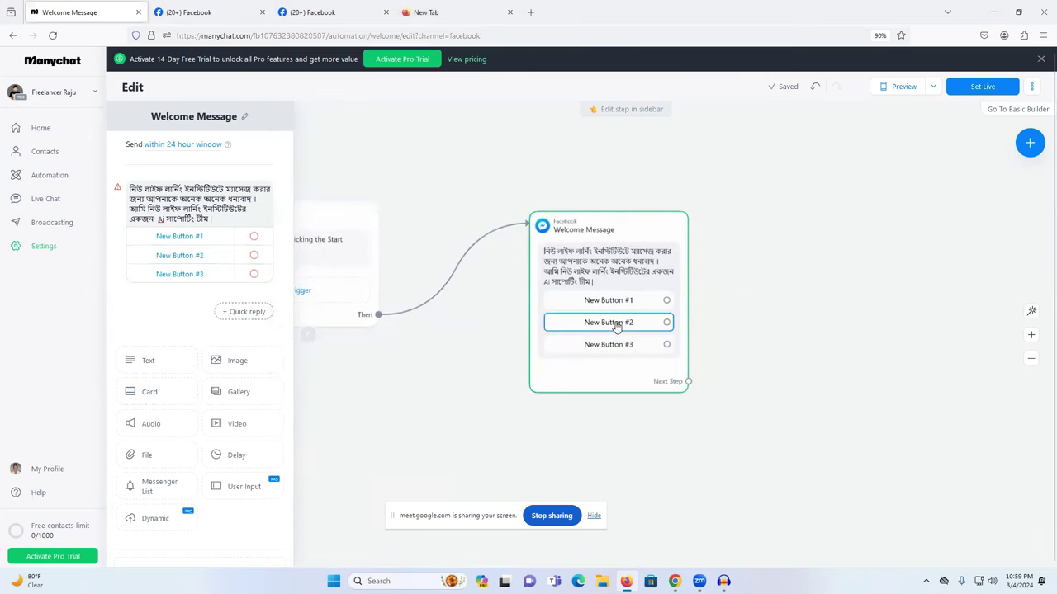
pyautogui.click(181, 238)
pyautogui.click(760, 278)
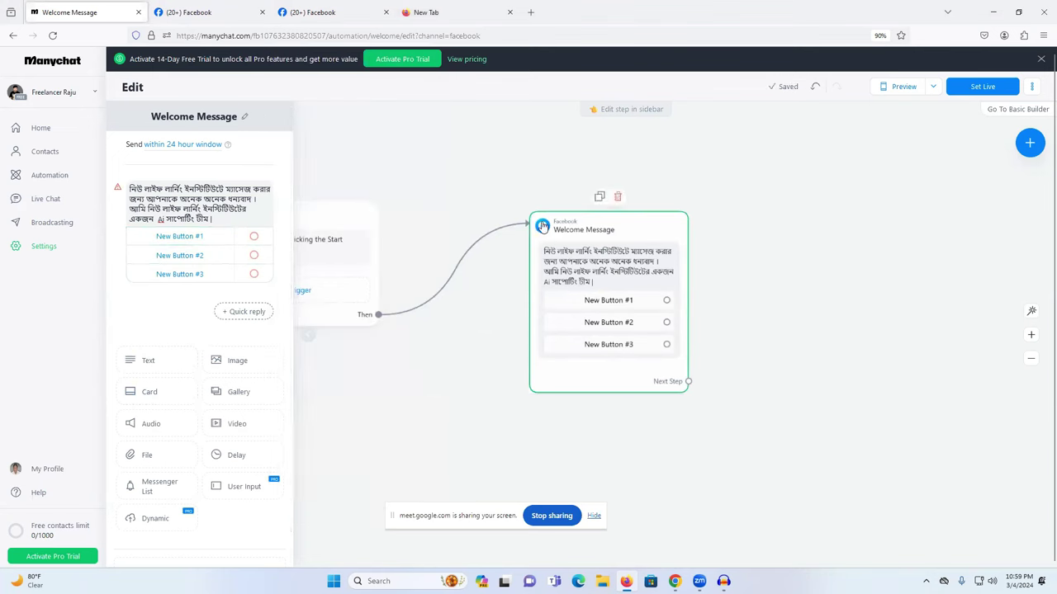
pyautogui.moveTo(560, 216); pyautogui.dragTo(488, 206)
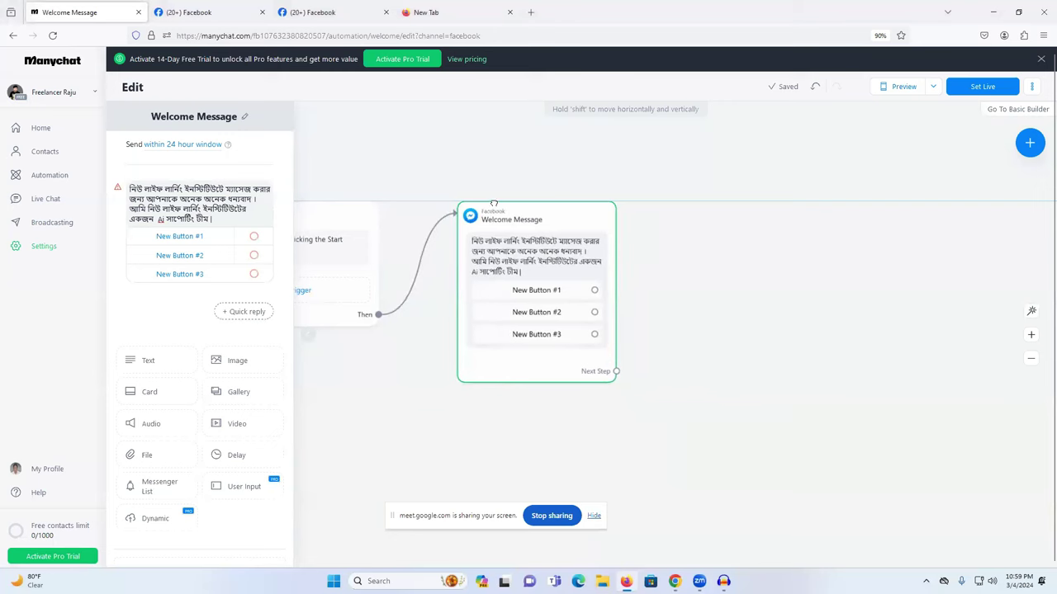
pyautogui.click(715, 269)
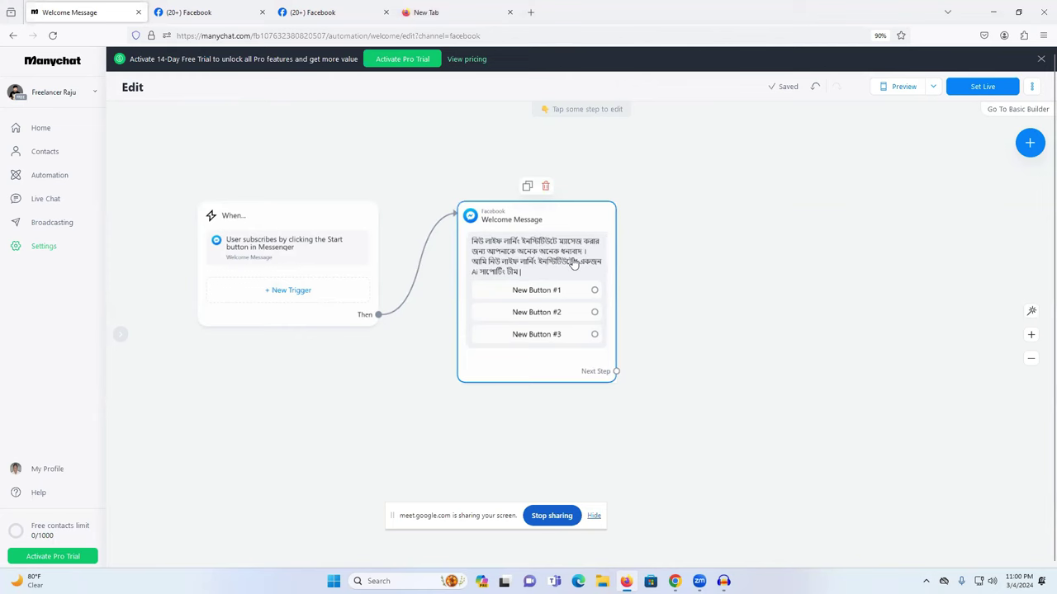
# Step: Switch to the Google Meet call to admit the waiting participant, and close the blank New Tab page in Firefox
pyautogui.moveTo(674, 581)
pyautogui.click(658, 537)
pyautogui.click(70, 11)
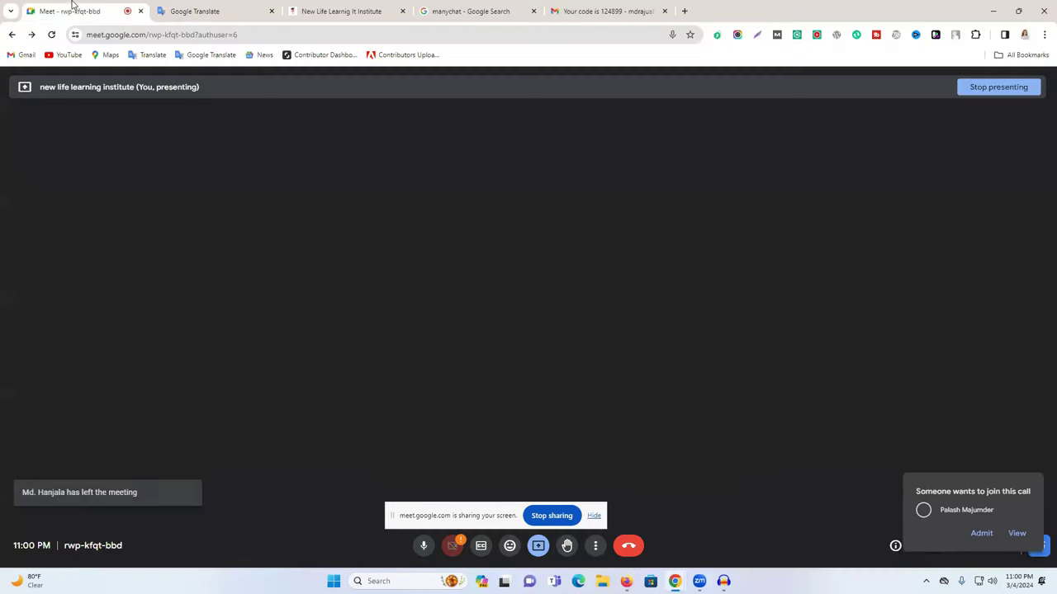
pyautogui.click(982, 506)
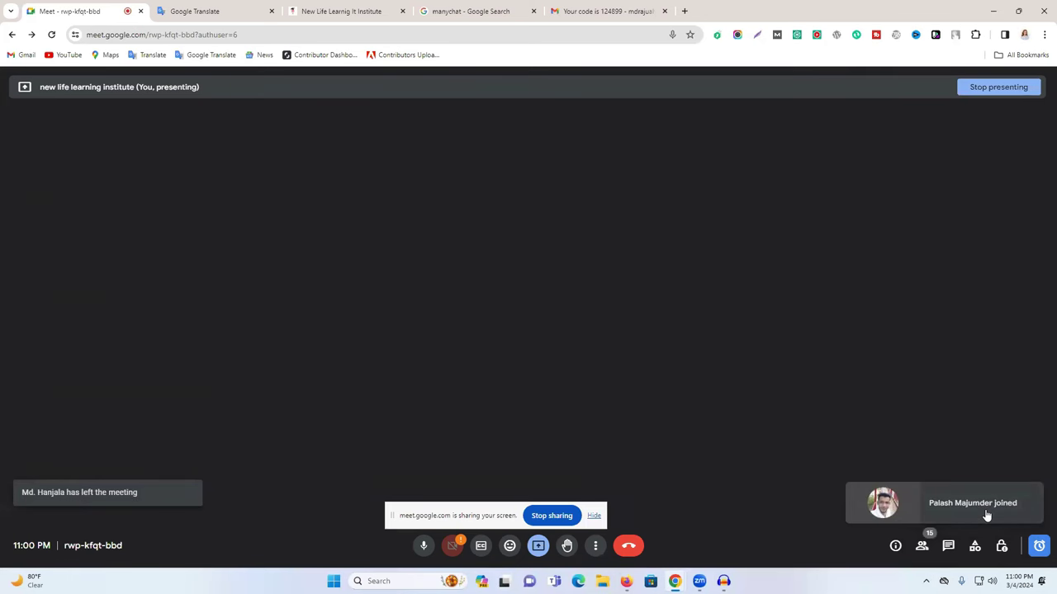
pyautogui.hotkey('alt', 'Tab')
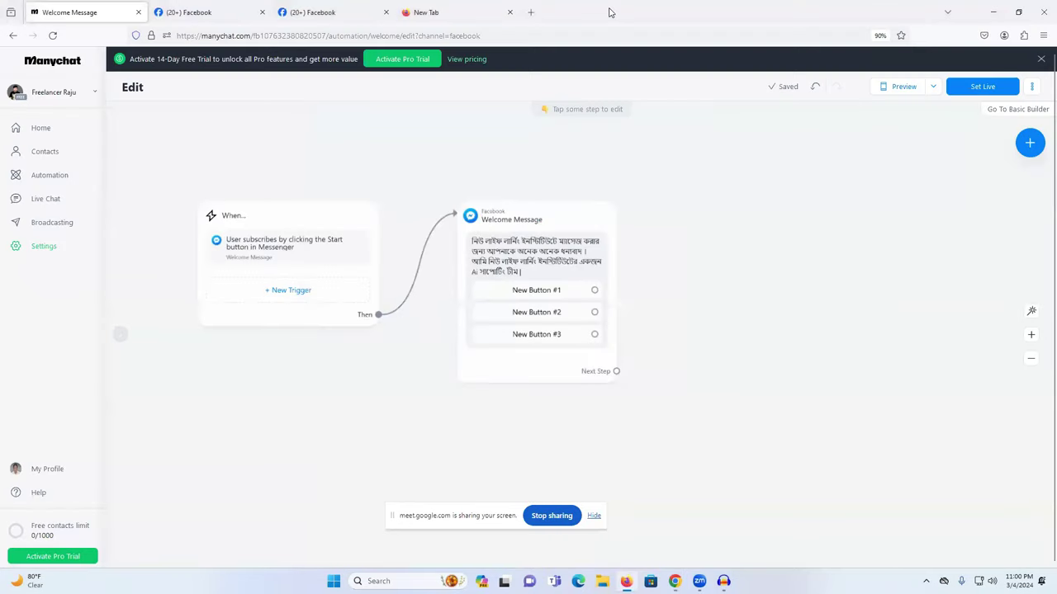
pyautogui.click(464, 9)
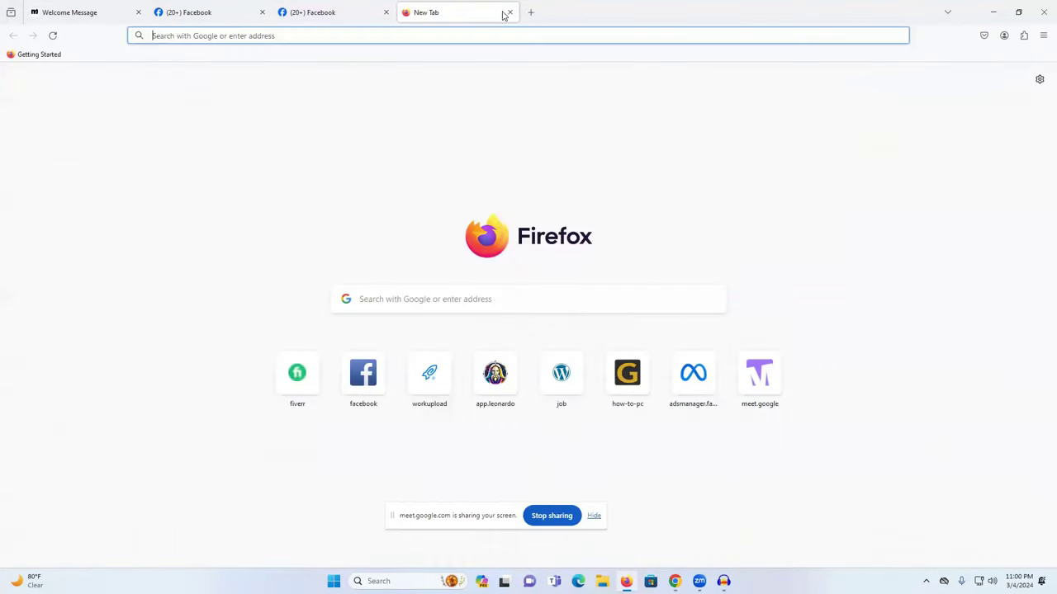
pyautogui.click(509, 12)
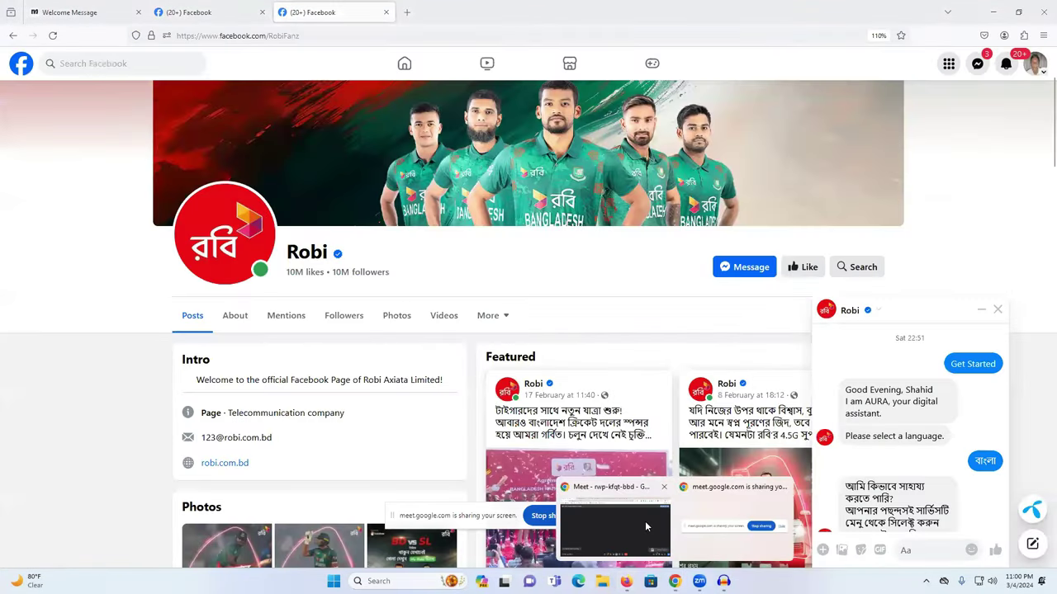
# Step: Switch to Google Translate in Chrome and clear the existing Bengali source text
pyautogui.click(675, 581)
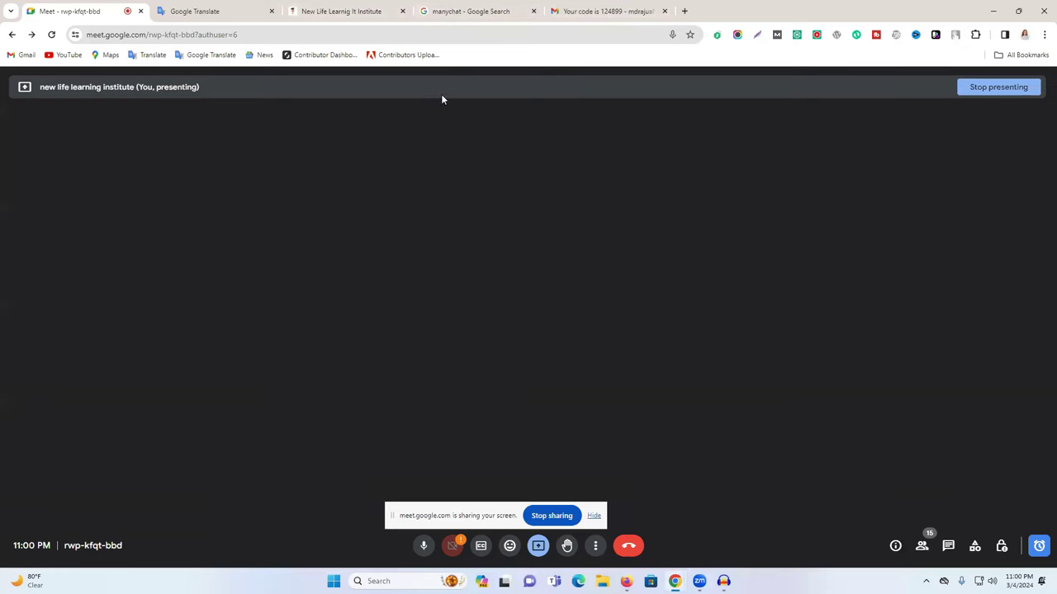
pyautogui.click(224, 9)
pyautogui.click(506, 181)
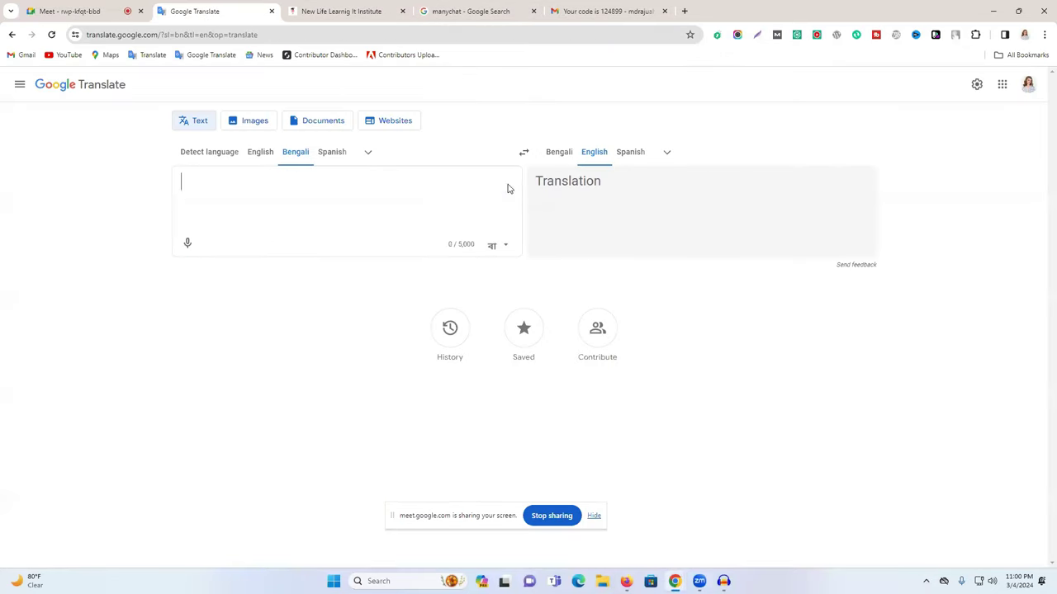
pyautogui.click(187, 246)
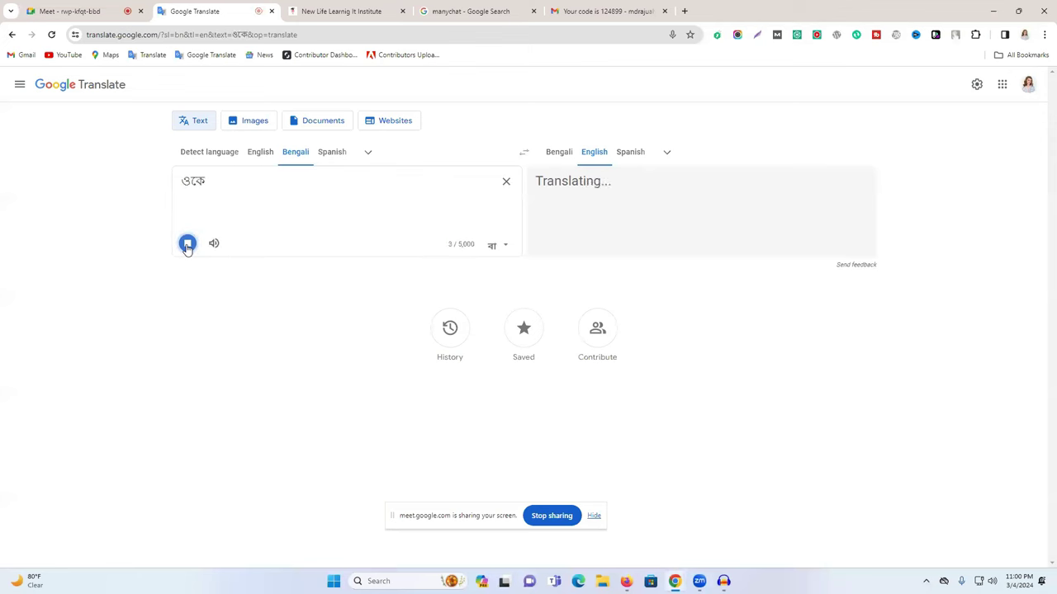
pyautogui.click(187, 246)
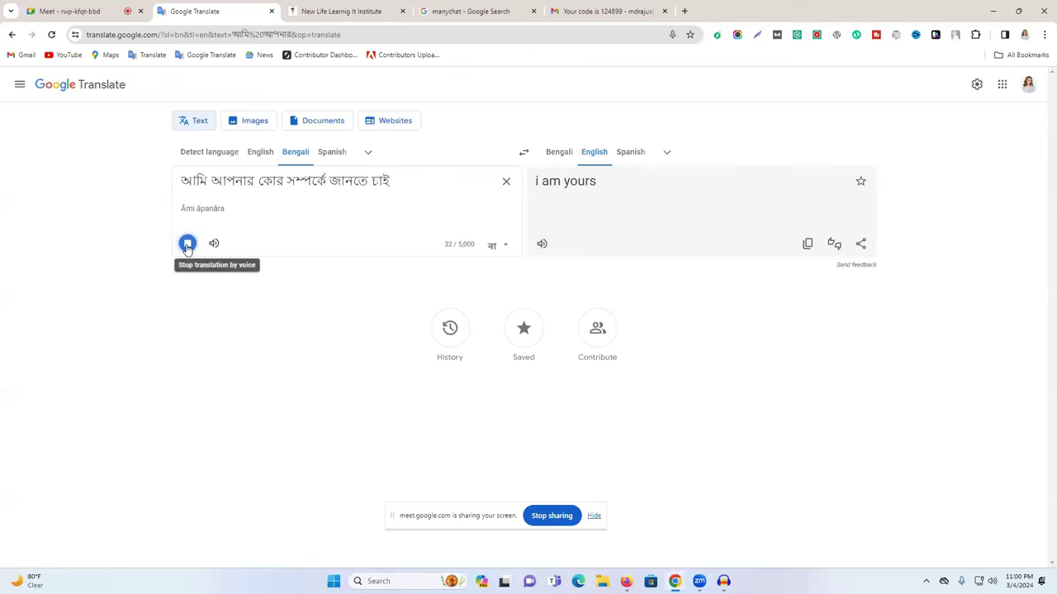
pyautogui.doubleClick(237, 180)
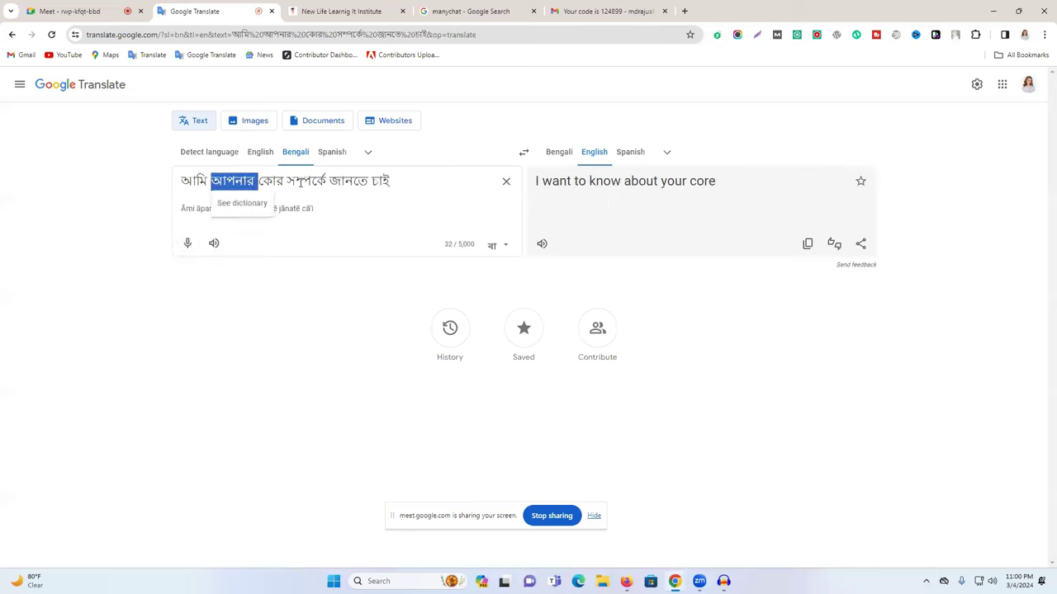
pyautogui.moveTo(283, 180); pyautogui.dragTo(177, 181)
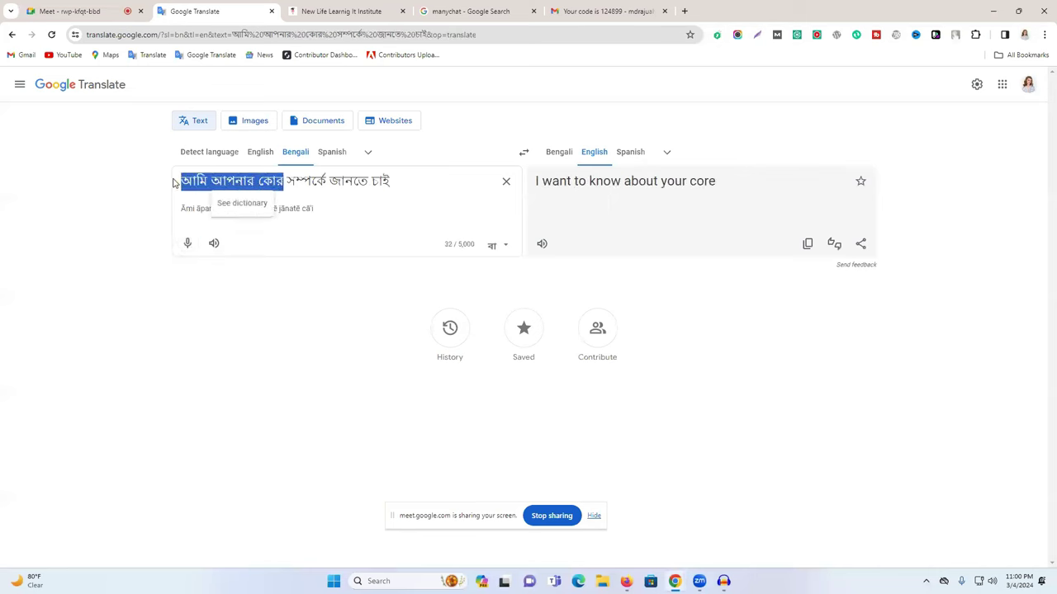
pyautogui.press('BackSpace')
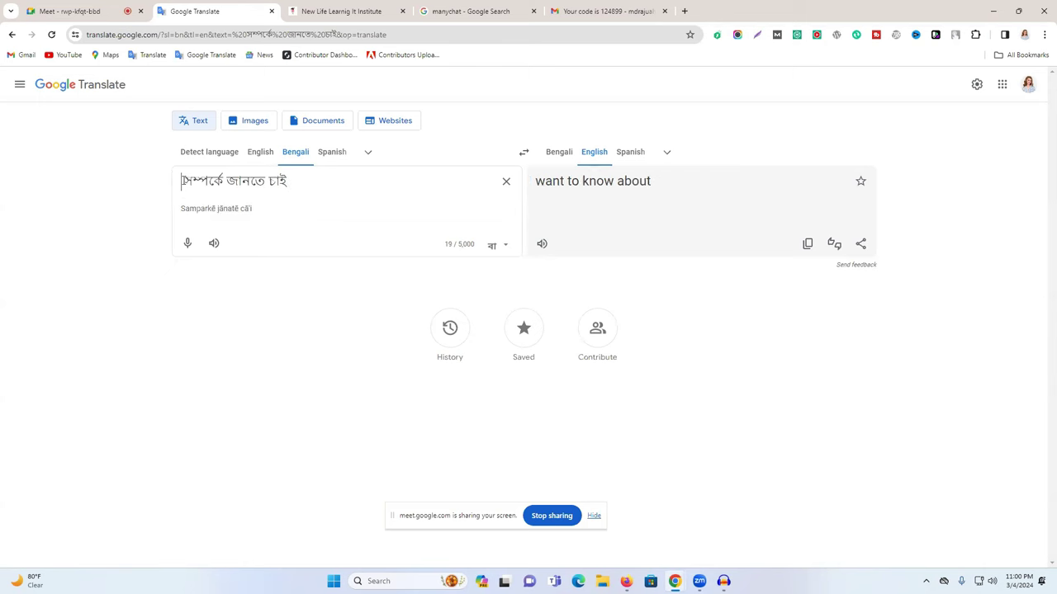
pyautogui.hotkey('ctrl', 'z')
pyautogui.click(235, 183)
pyautogui.doubleClick(272, 181)
pyautogui.write('coyes')
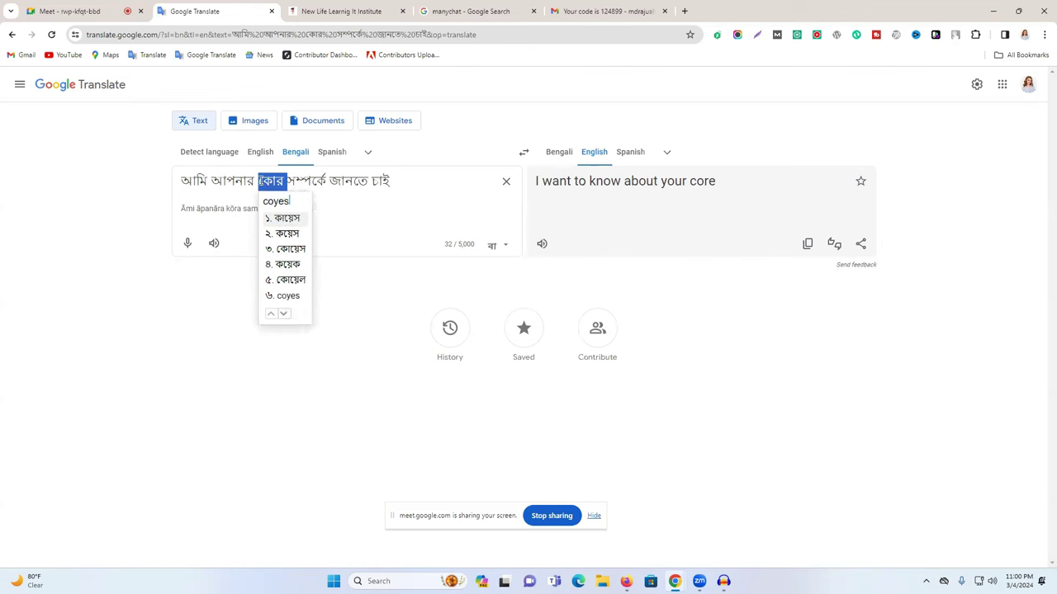
pyautogui.click(259, 181)
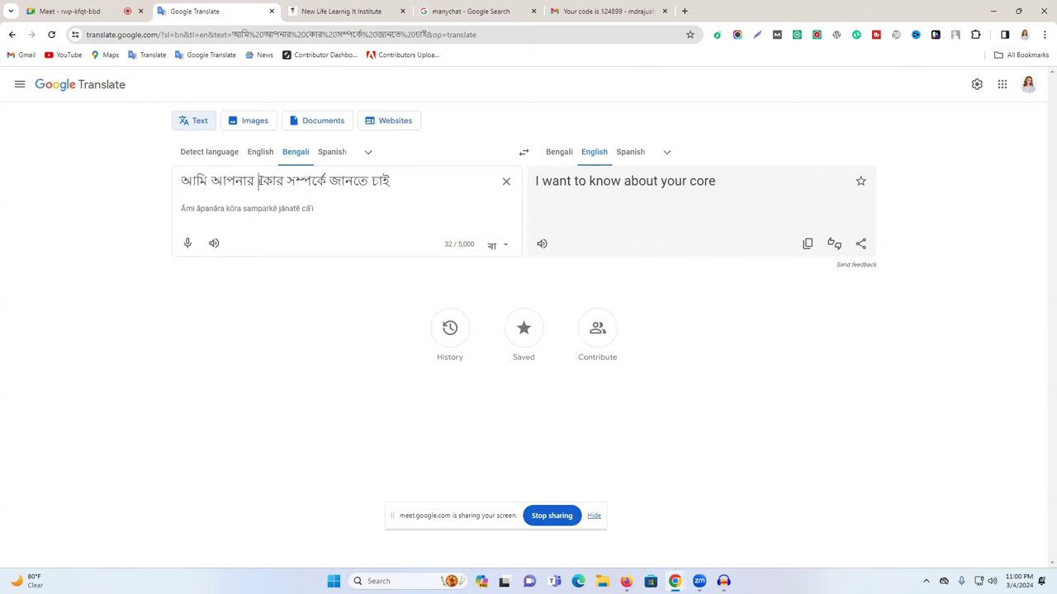
# Step: Dictate "কোর্স সম্পর্কে জানতে চাই" as the Bengali source text by voice and copy the whole phrase
pyautogui.click(189, 242)
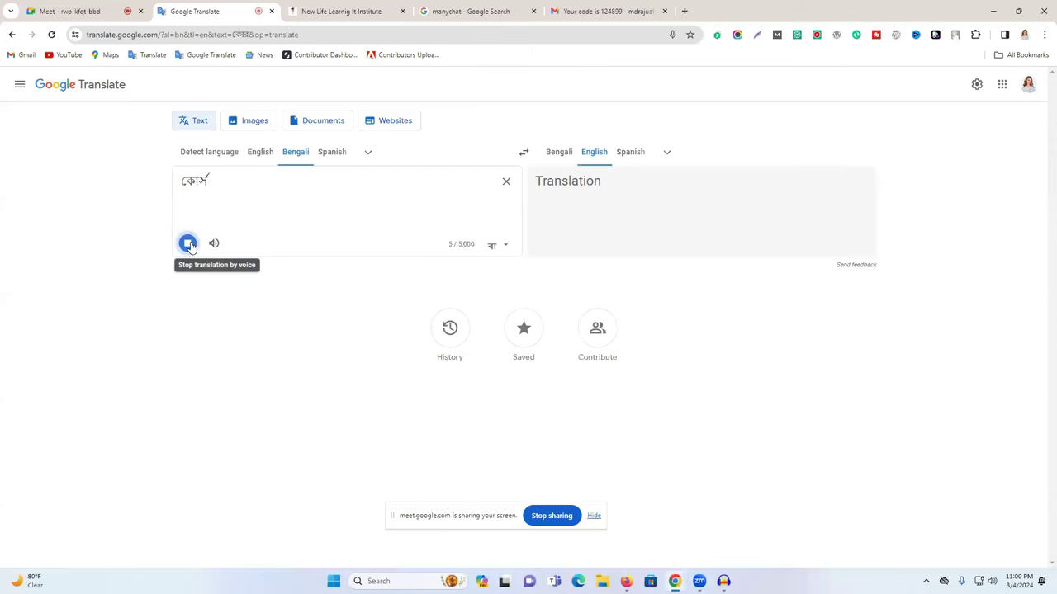
pyautogui.tripleClick(213, 197)
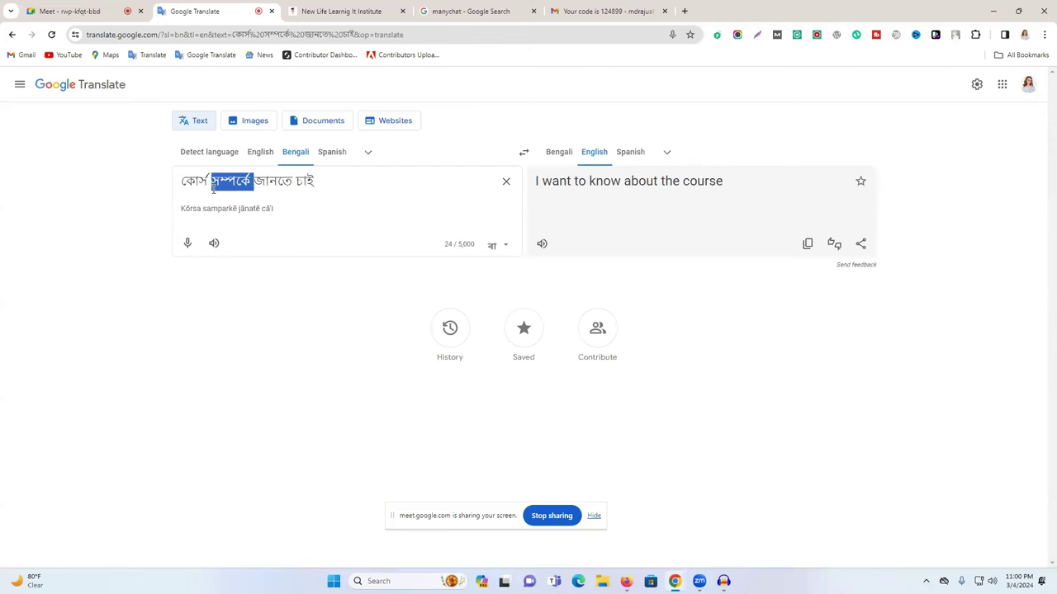
pyautogui.rightClick(213, 196)
pyautogui.click(274, 240)
# Step: Switch to Manychat in Firefox and set the Welcome Message block's first button title to "কোর্স সম্পর্কে জানতে চাই"
pyautogui.click(364, 7)
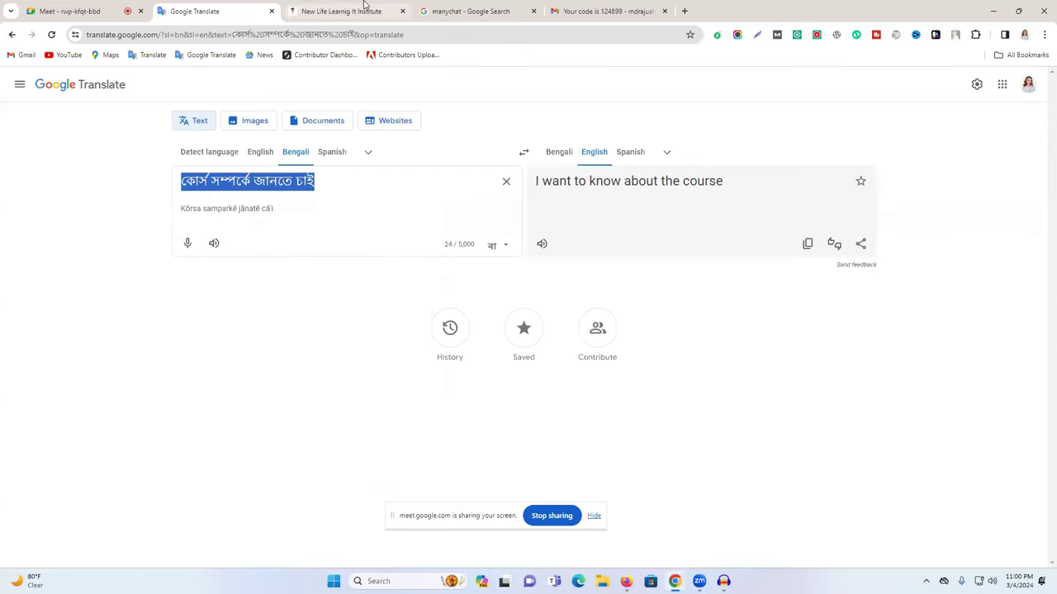
pyautogui.hotkey('alt', 'Tab')
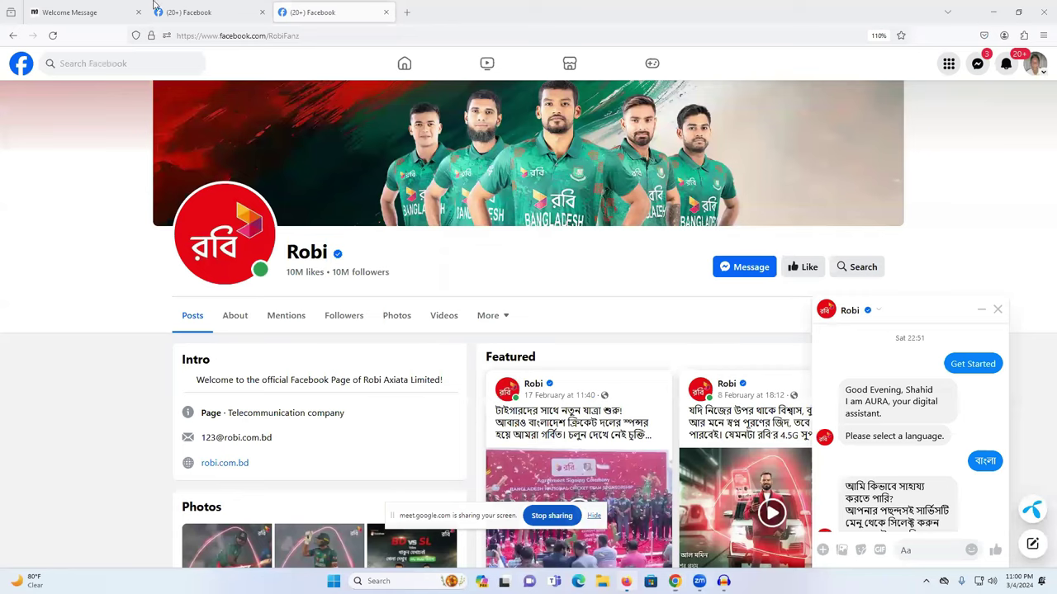
pyautogui.click(99, 11)
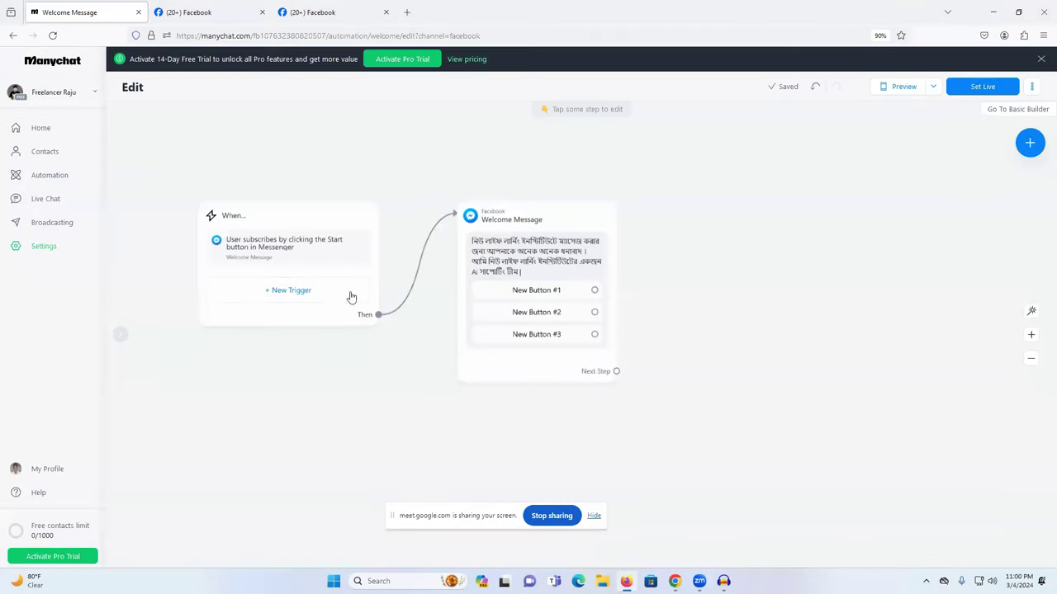
pyautogui.click(530, 290)
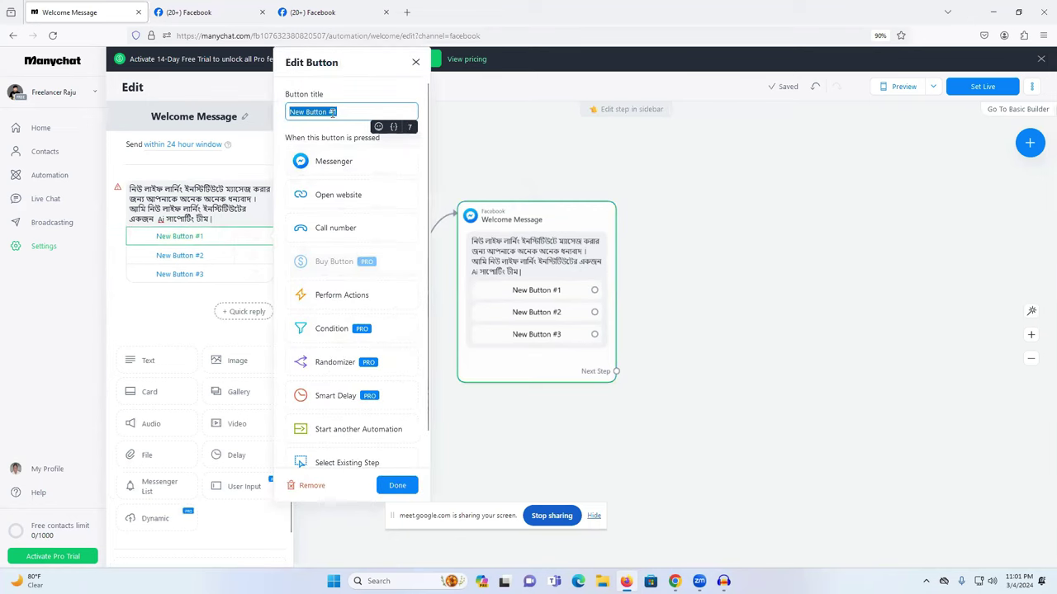
pyautogui.hotkey('ctrl', 'v')
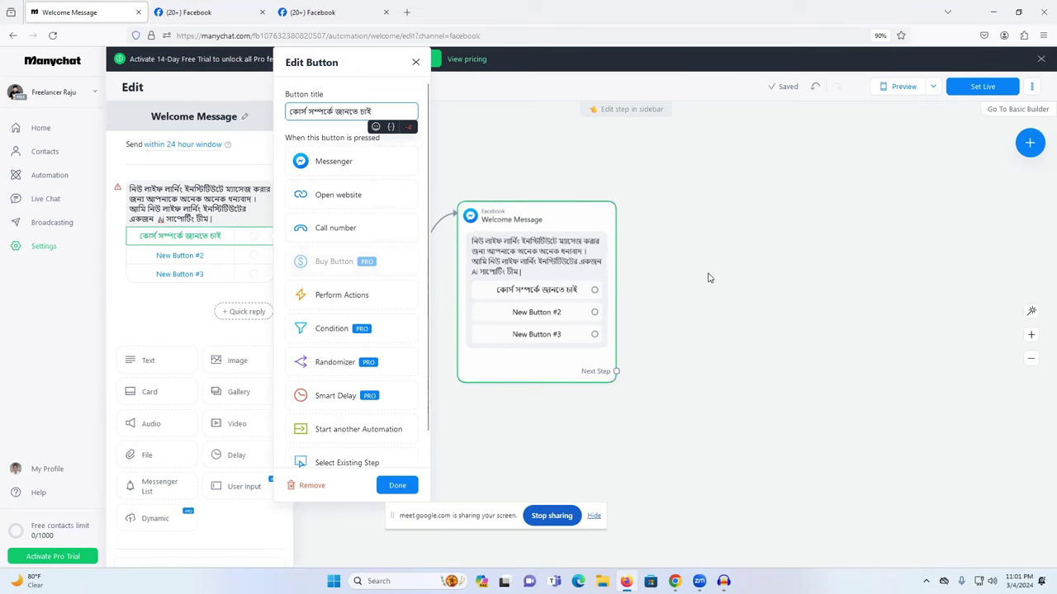
pyautogui.click(171, 260)
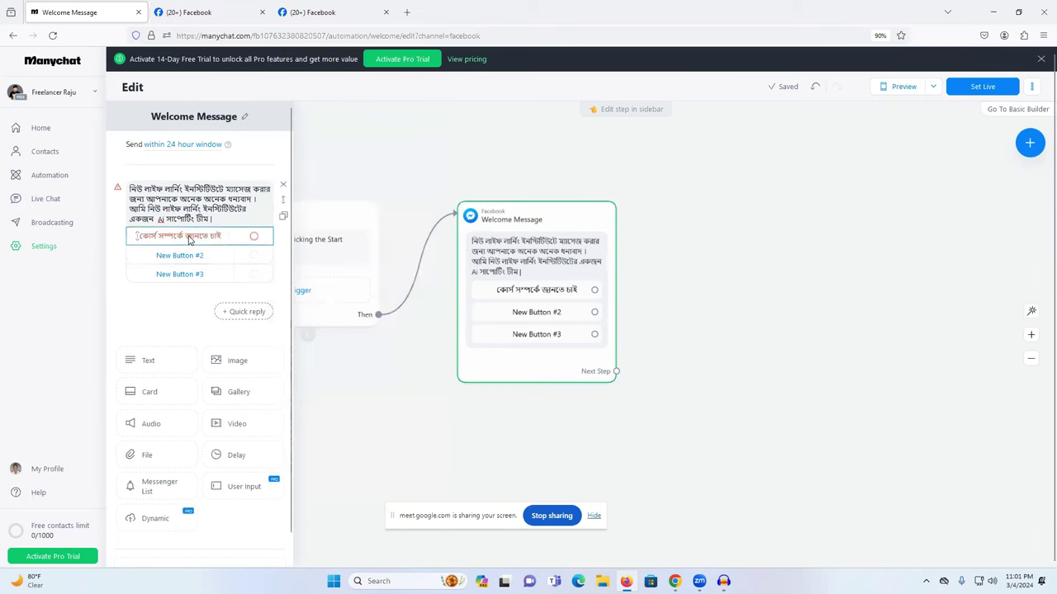
# Step: Connect the "কোর্স সম্পর্কে জানতে চাই" button to a new Messenger message block, and move that block up slightly above the Welcome Message block's upper edge
pyautogui.click(595, 290)
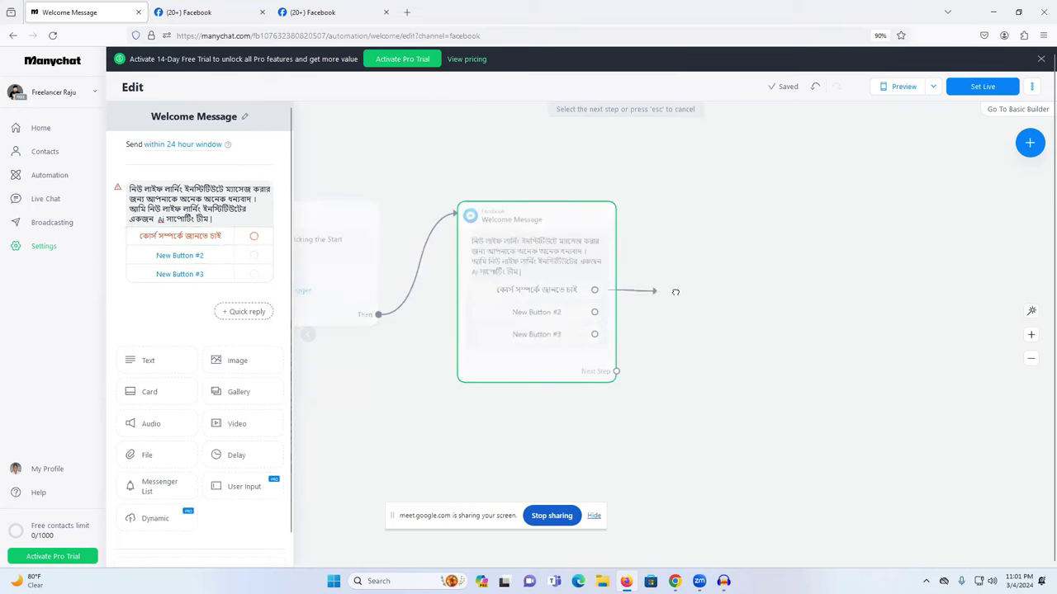
pyautogui.click(742, 252)
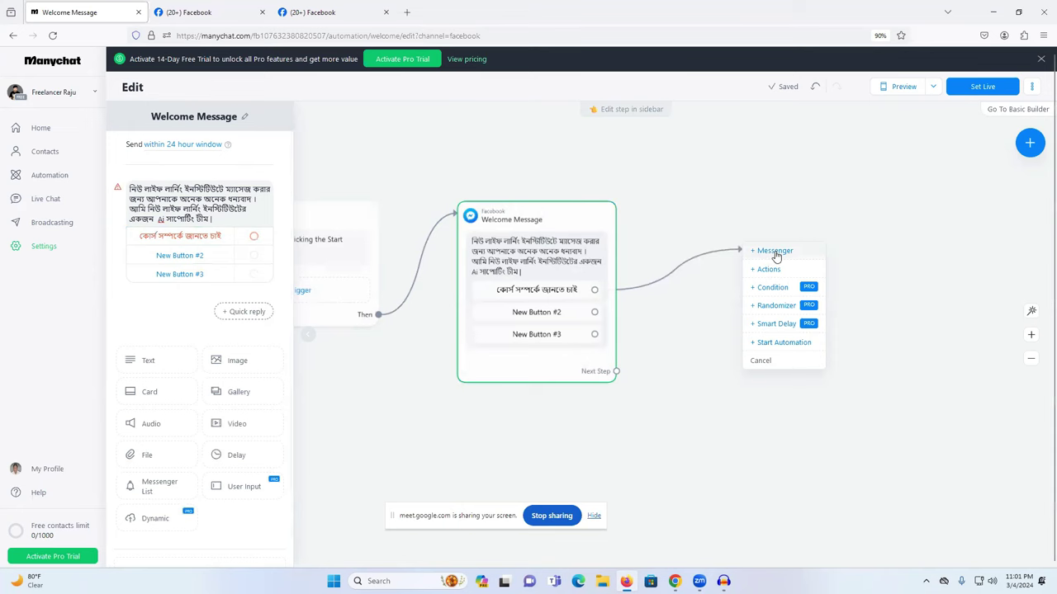
pyautogui.click(775, 252)
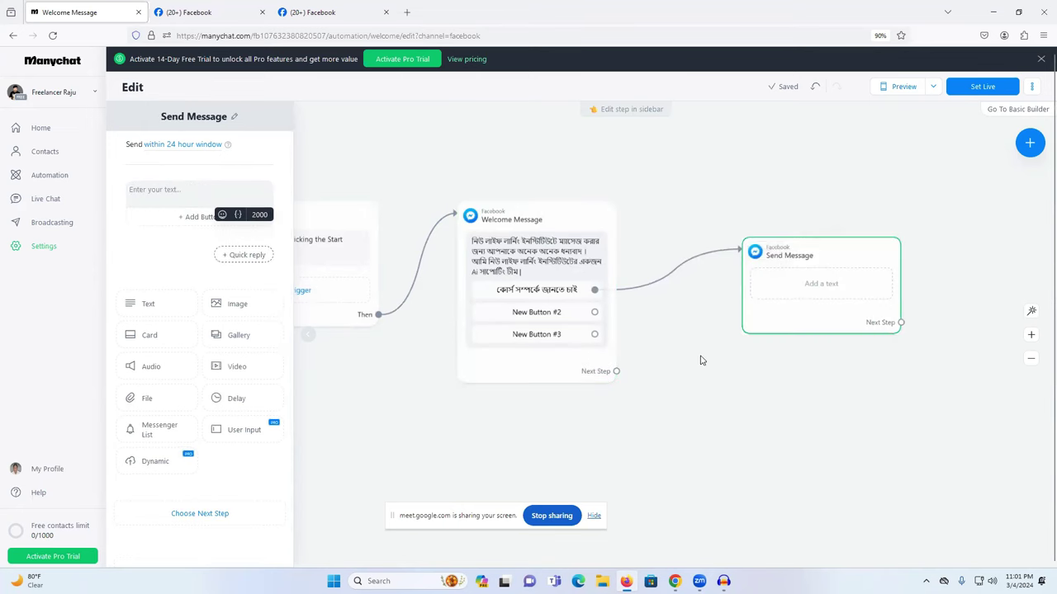
pyautogui.click(700, 360)
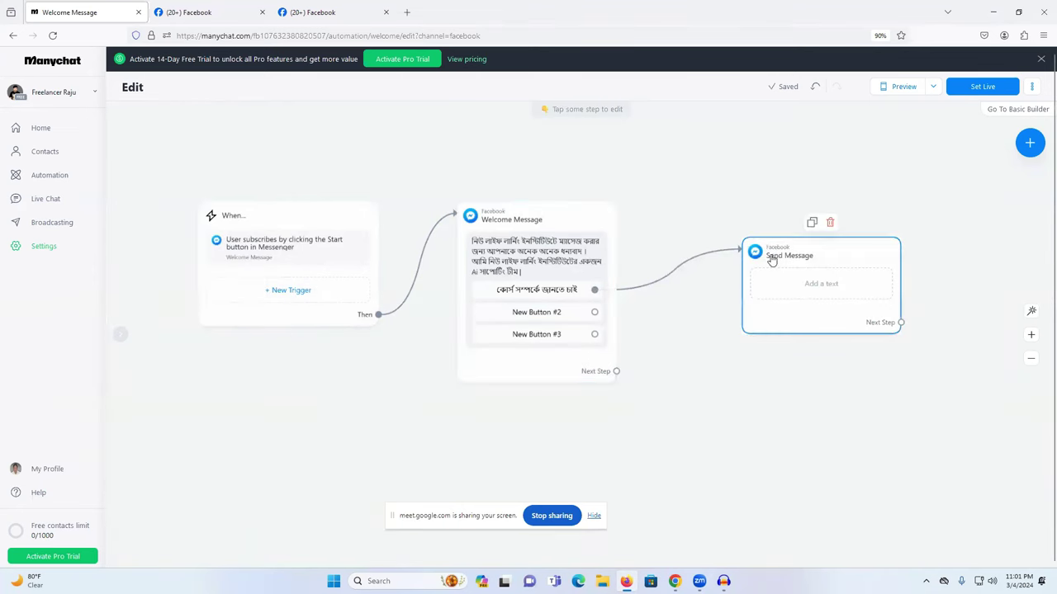
pyautogui.moveTo(880, 276); pyautogui.dragTo(872, 232)
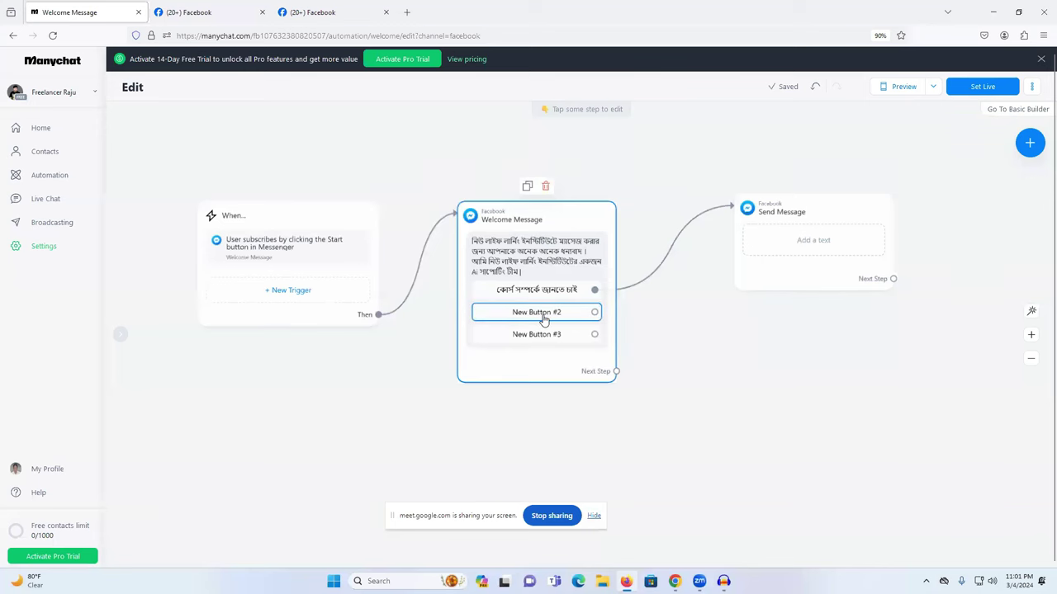
# Step: Switch to Google Translate in Chrome and dictate a new Bengali phrase beginning with "আপনাদের কোর্স"
pyautogui.moveTo(674, 581)
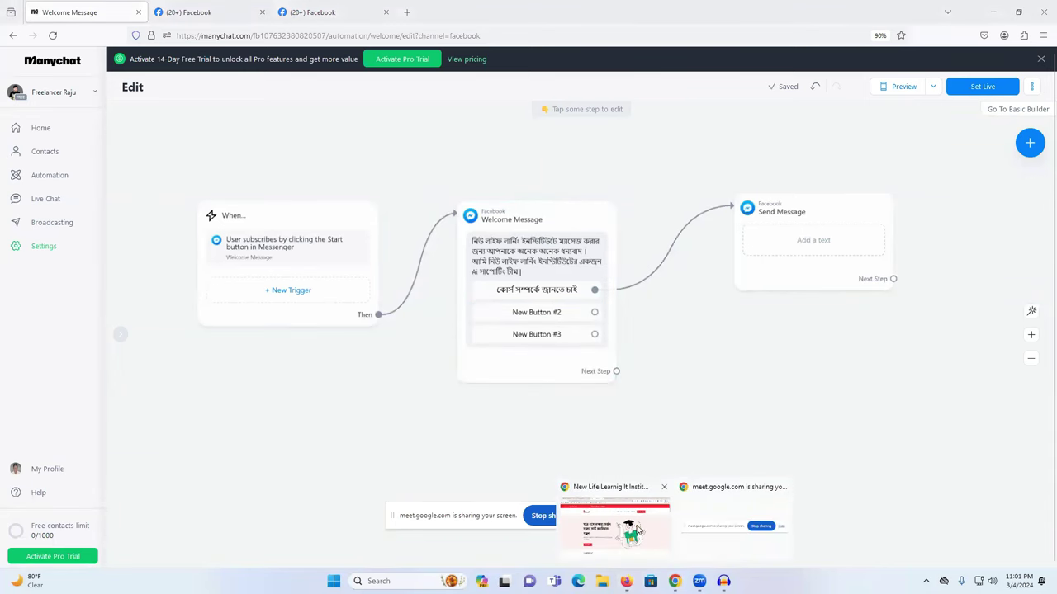
pyautogui.click(638, 532)
pyautogui.click(219, 9)
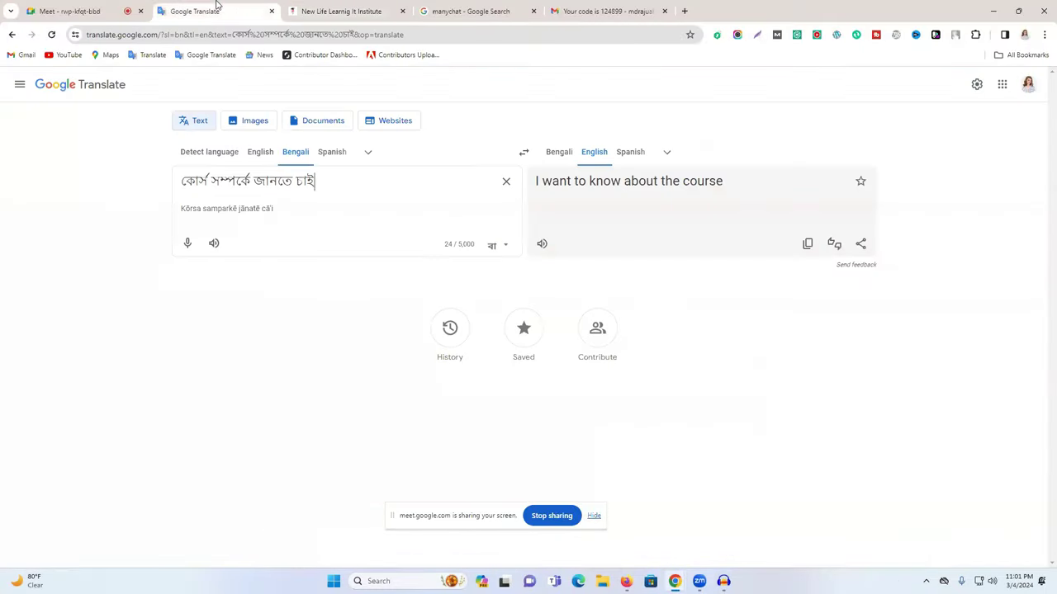
pyautogui.click(187, 245)
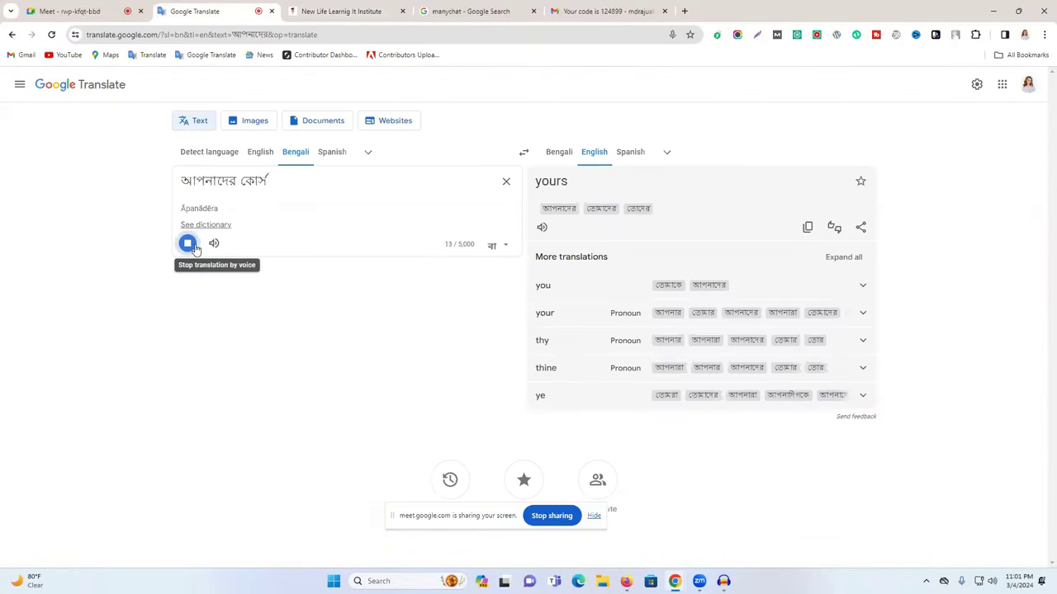